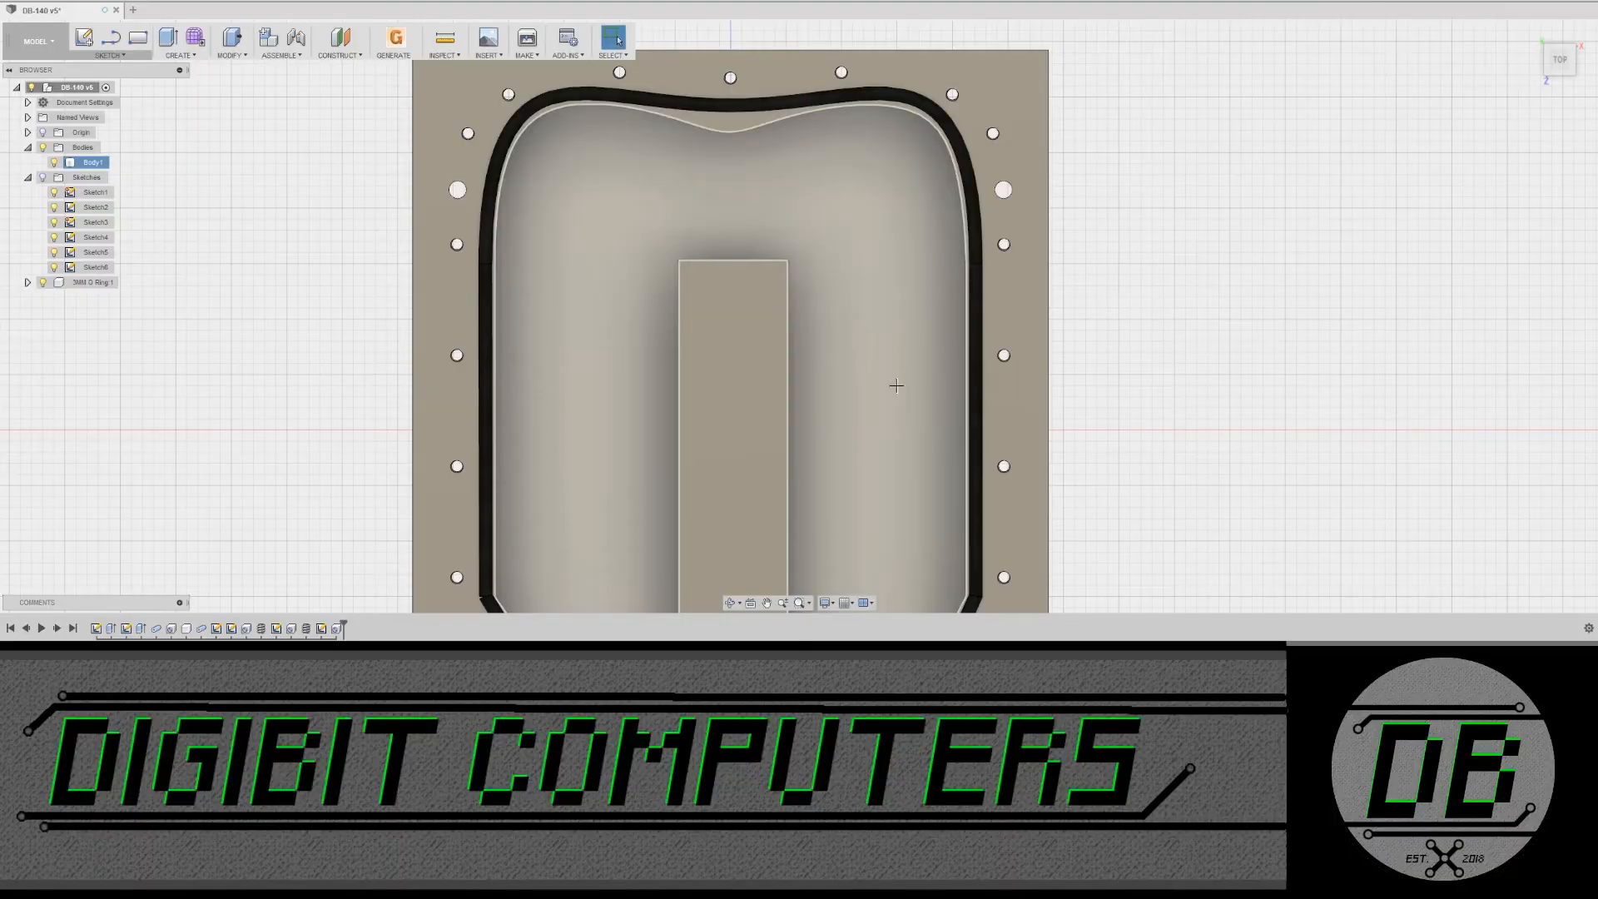
shift+middle_drag(896, 385, 817, 334)
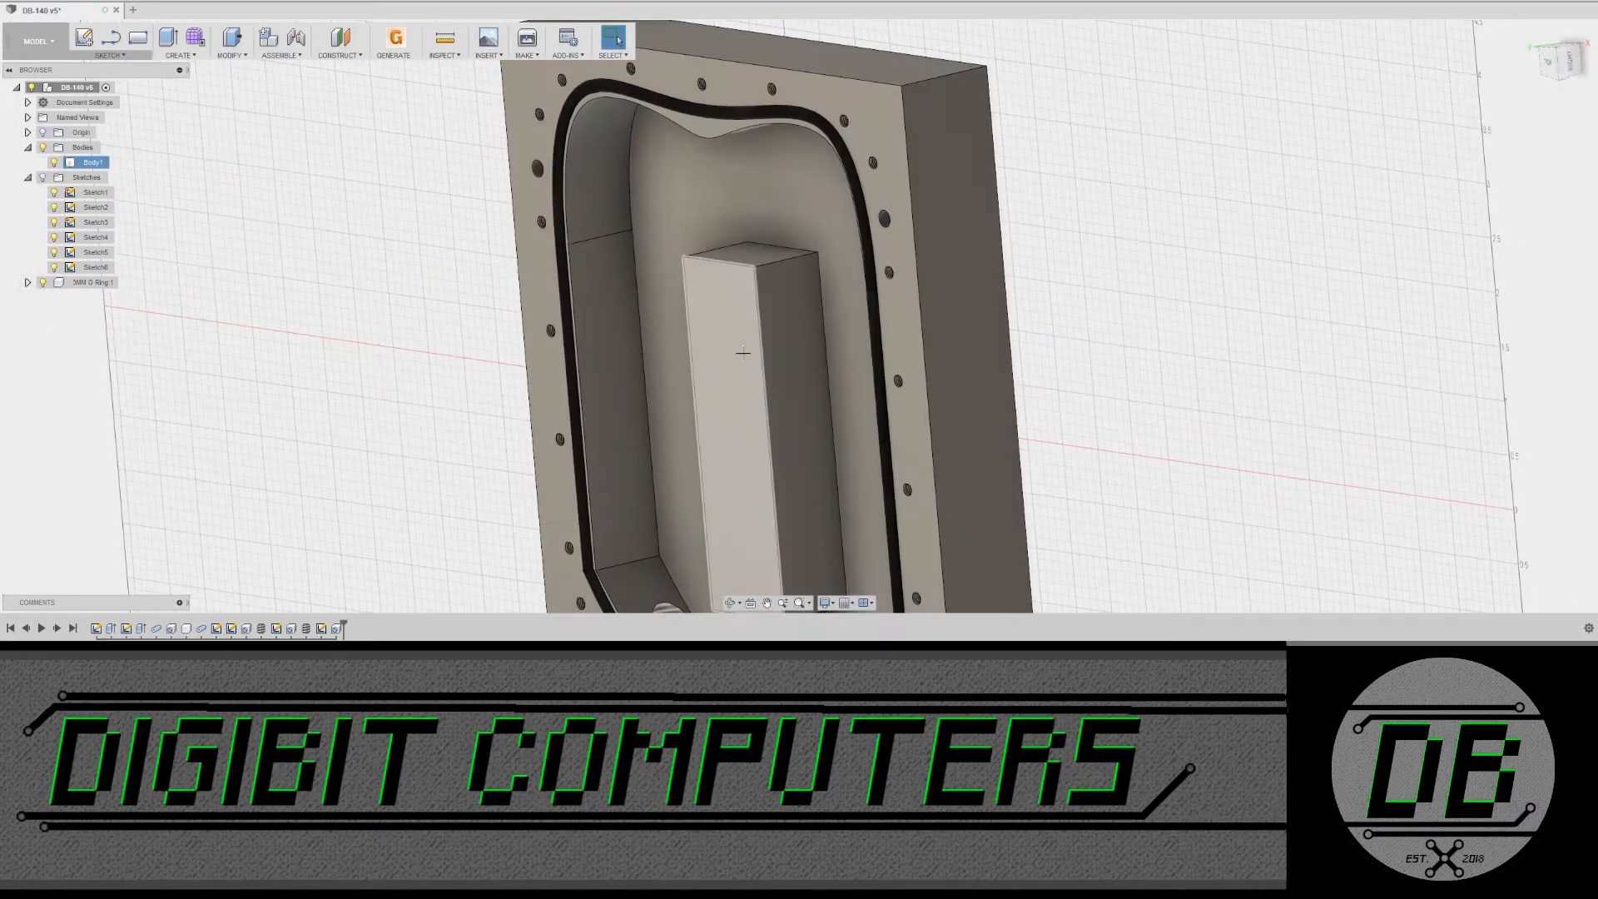
click(1552, 60)
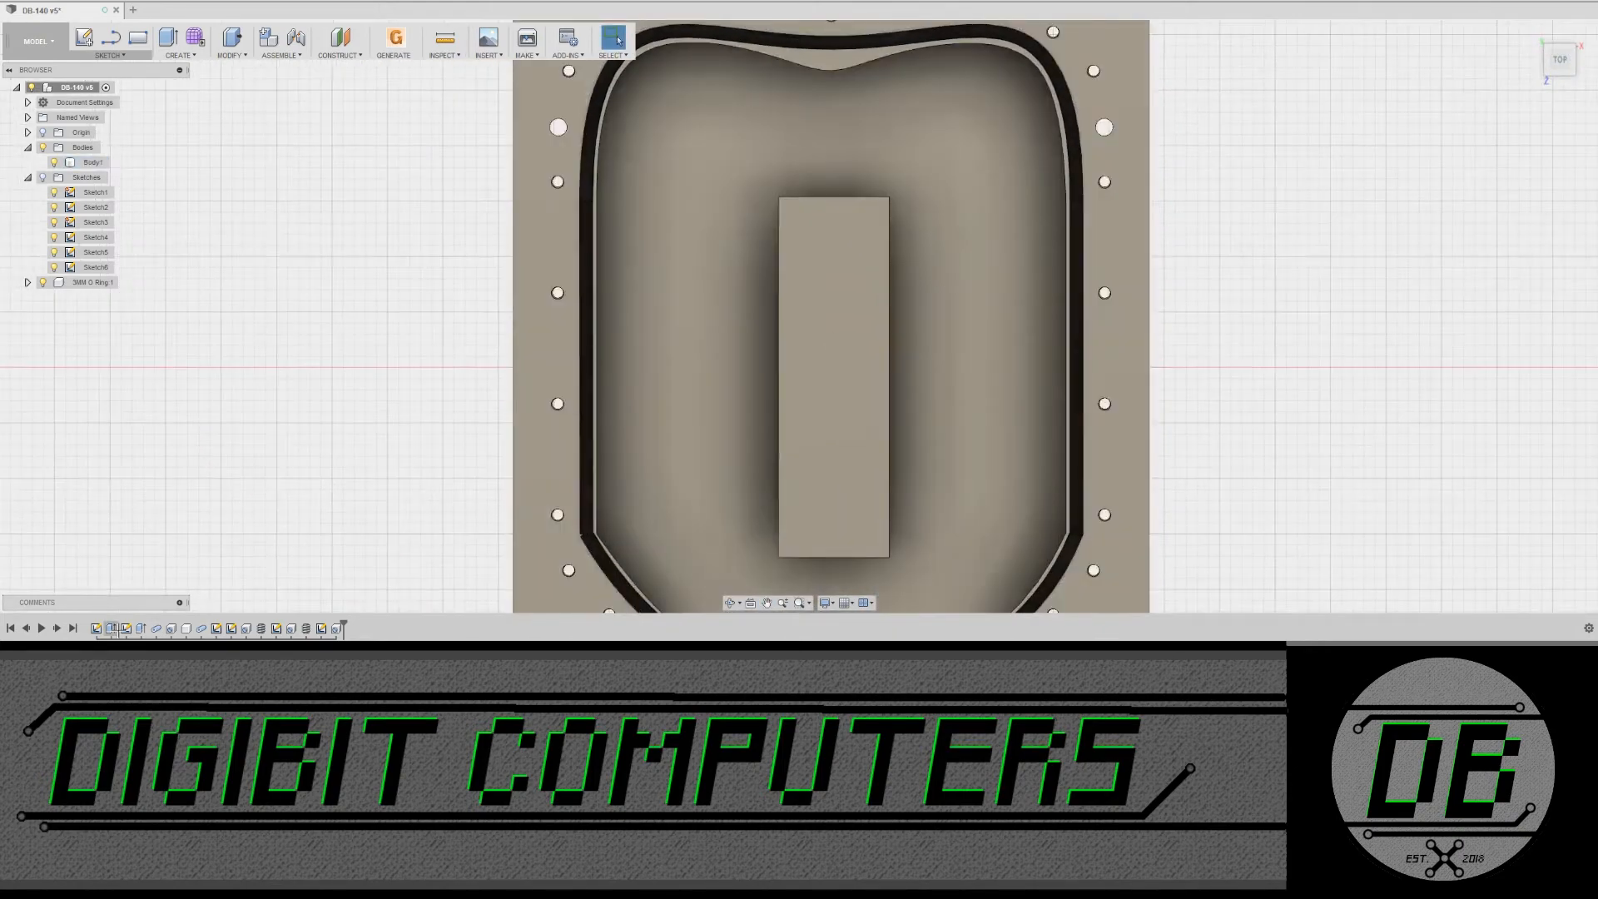
double_click(126, 629)
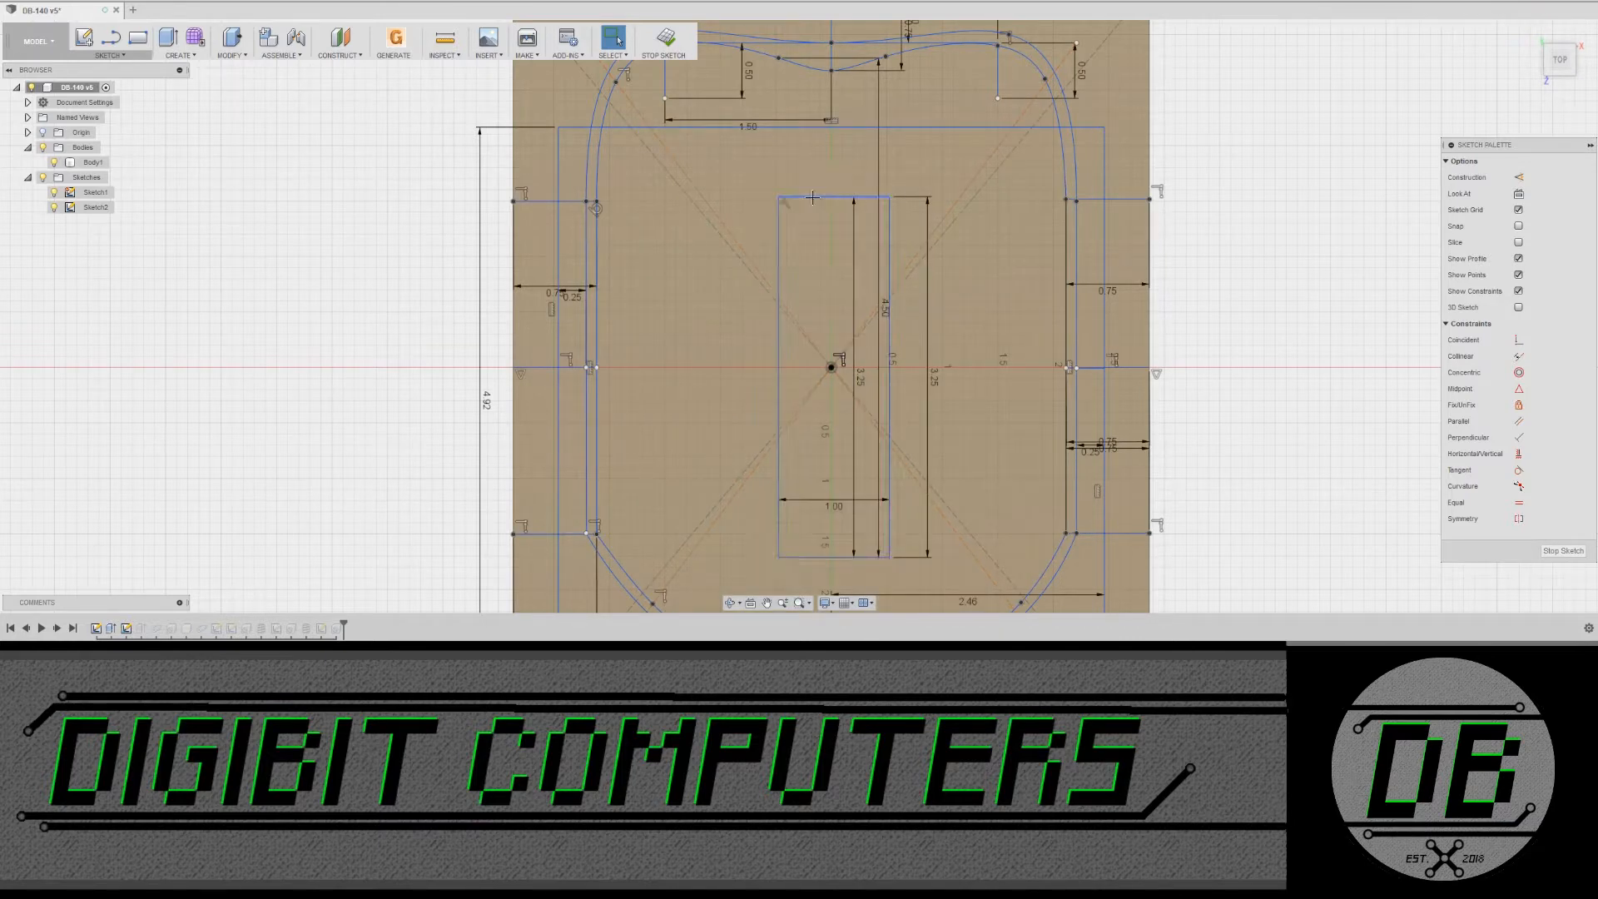
click(780, 99)
click(745, 190)
right_click(745, 190)
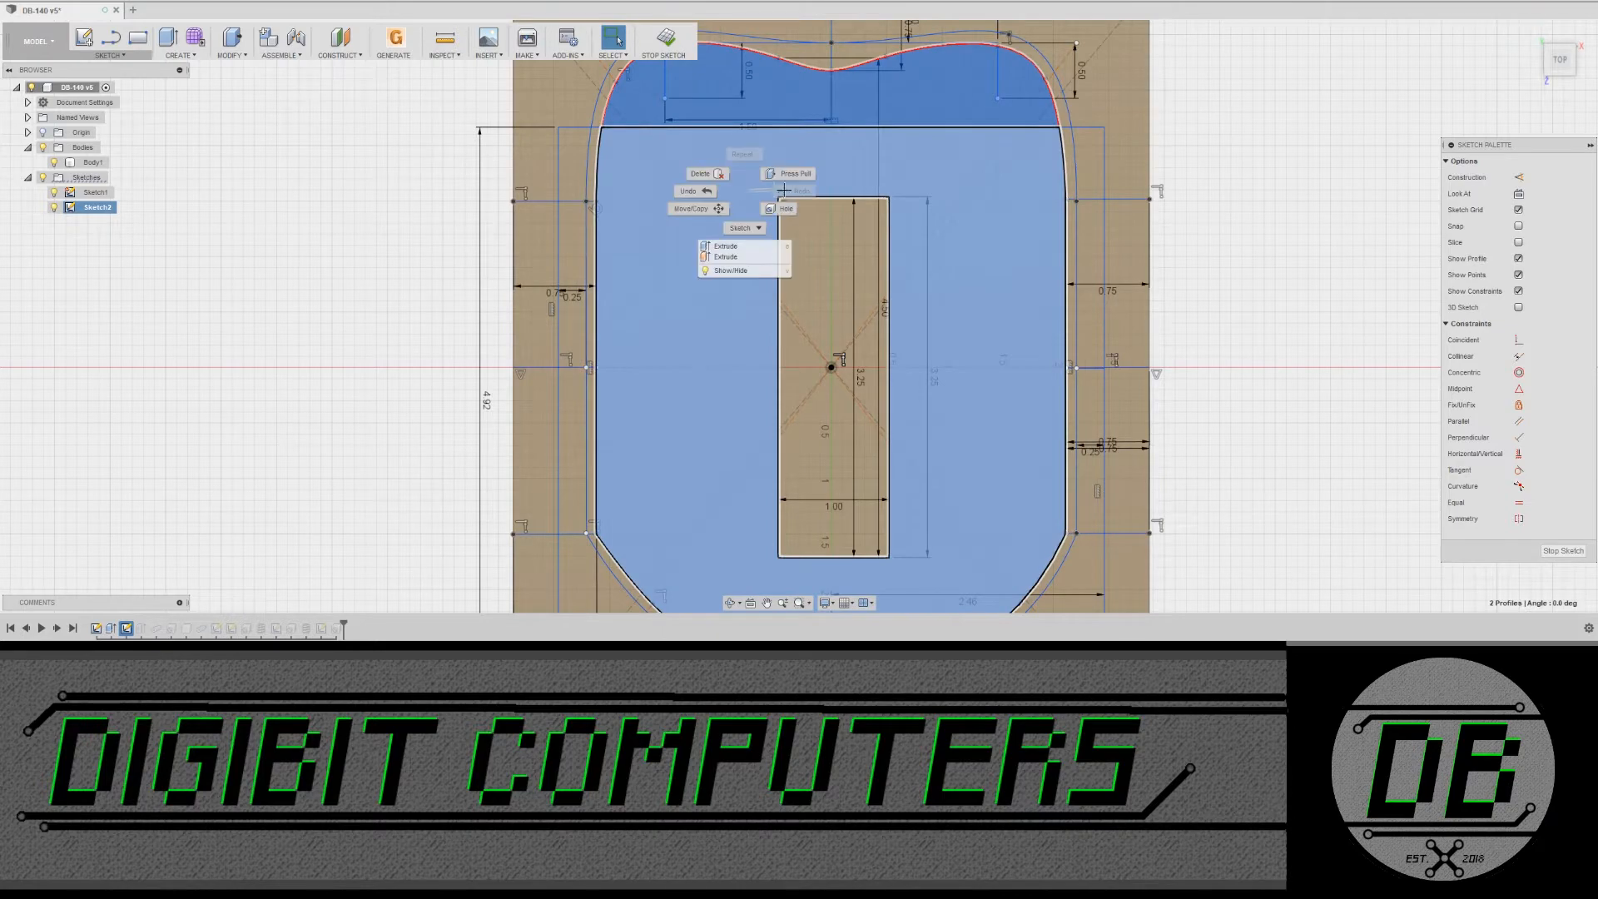
click(784, 174)
click(1563, 75)
drag(781, 310, 778, 396)
shift+middle_drag(907, 257, 947, 291)
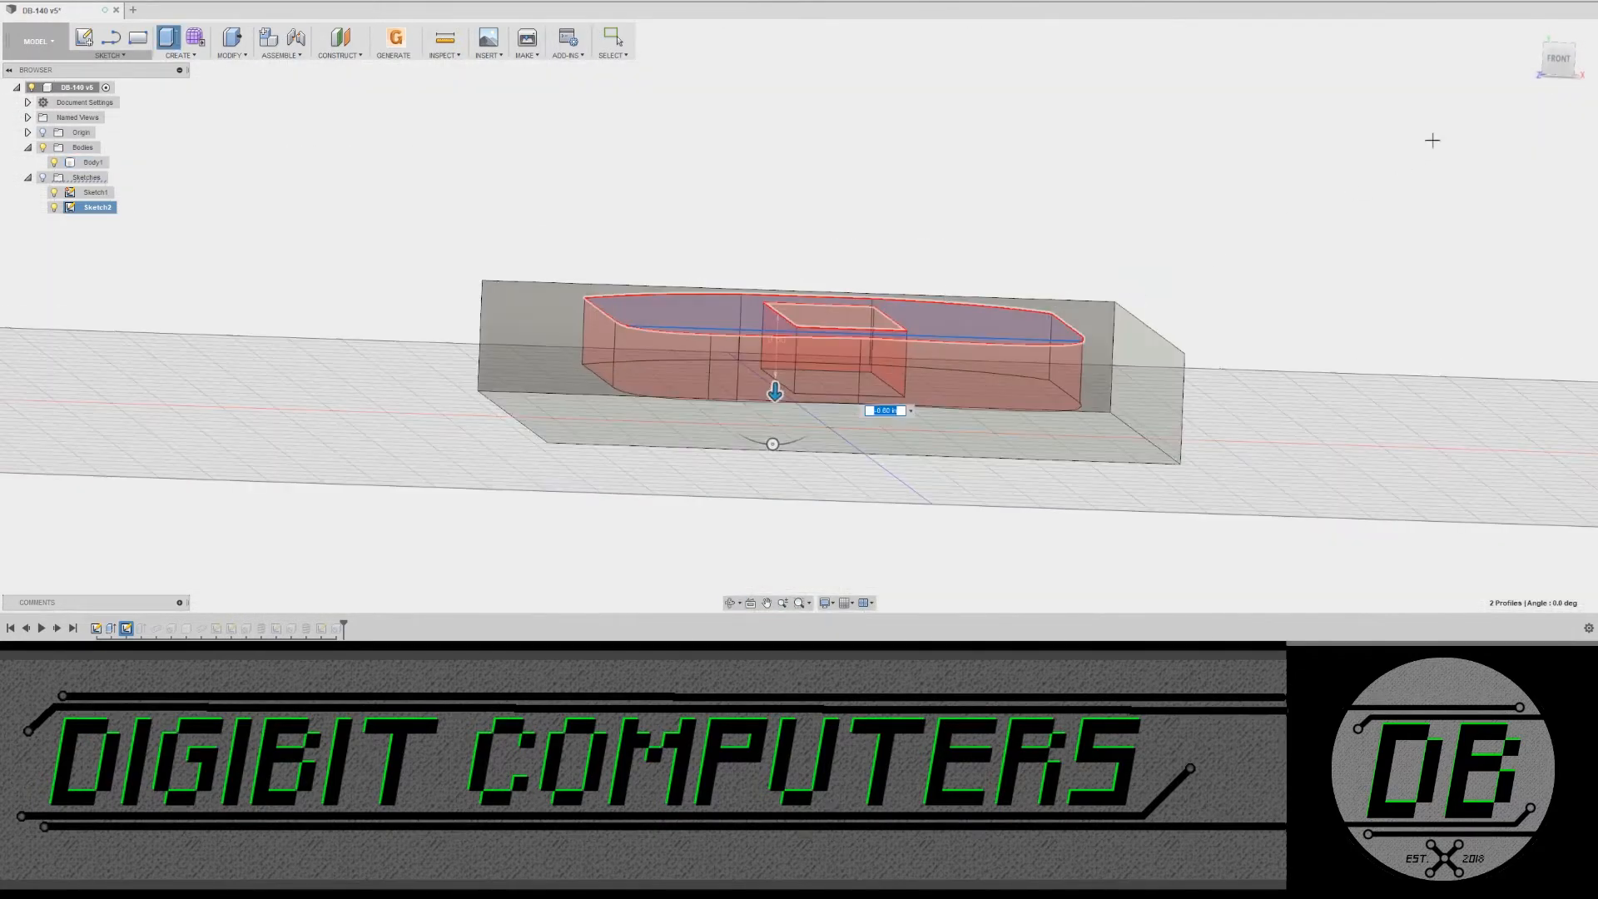
drag(774, 387, 774, 414)
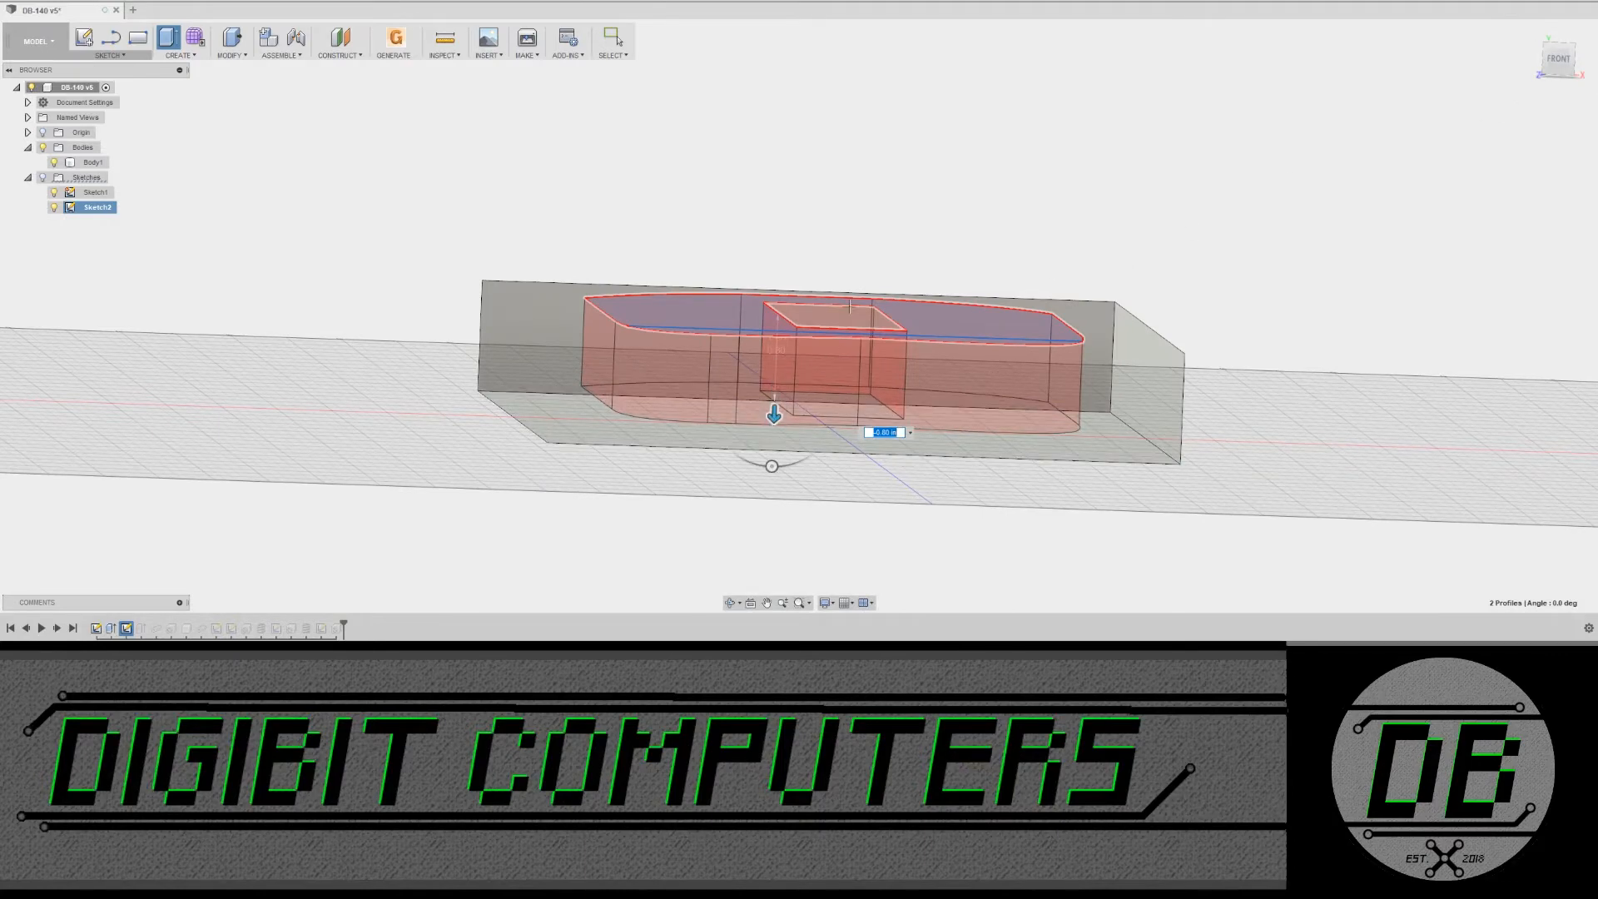
drag(1216, 0, 1460, 123)
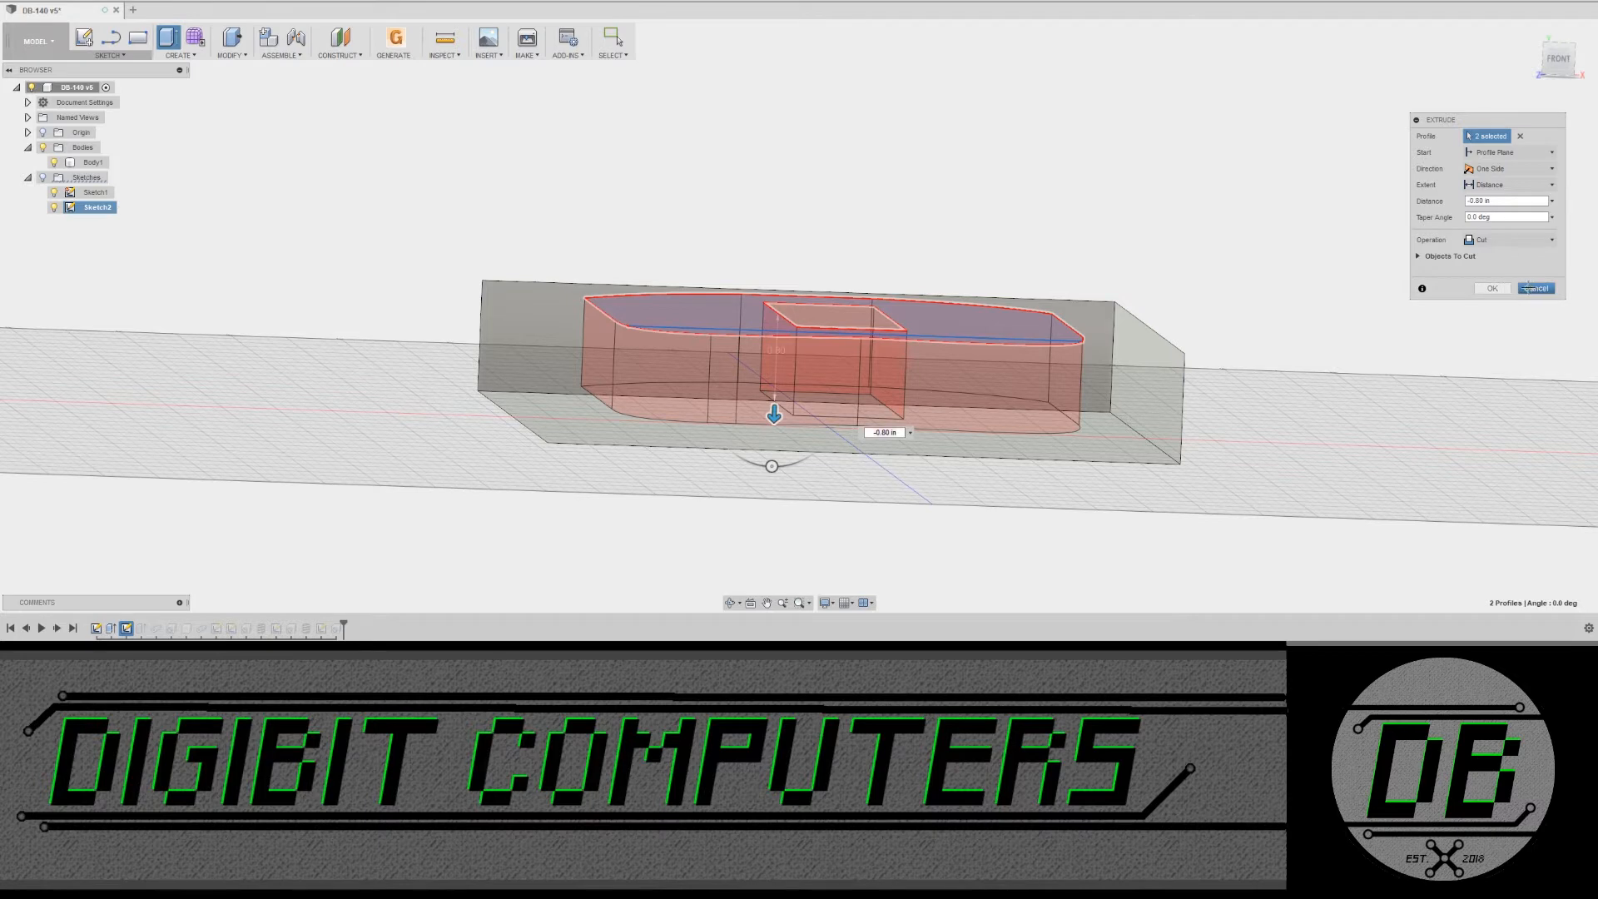
click(1529, 288)
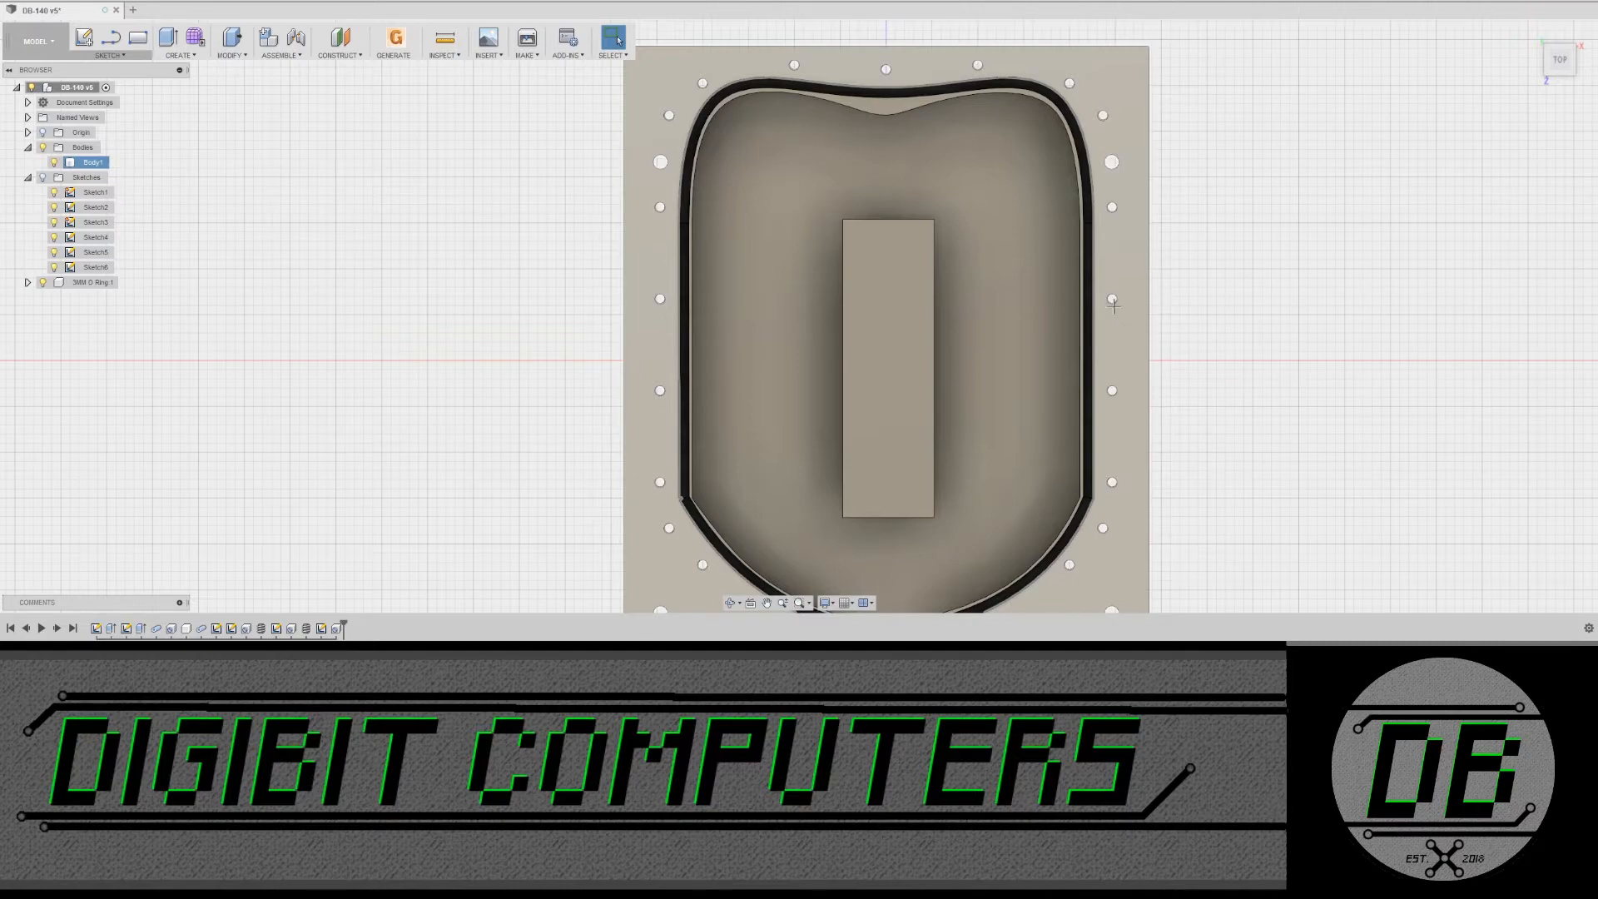
Step: Sketch a rectangle 5.73 in wide and 6.85 in tall on the ground plane, beside the reservoir block
middle_drag(1285, 282, 1210, 265)
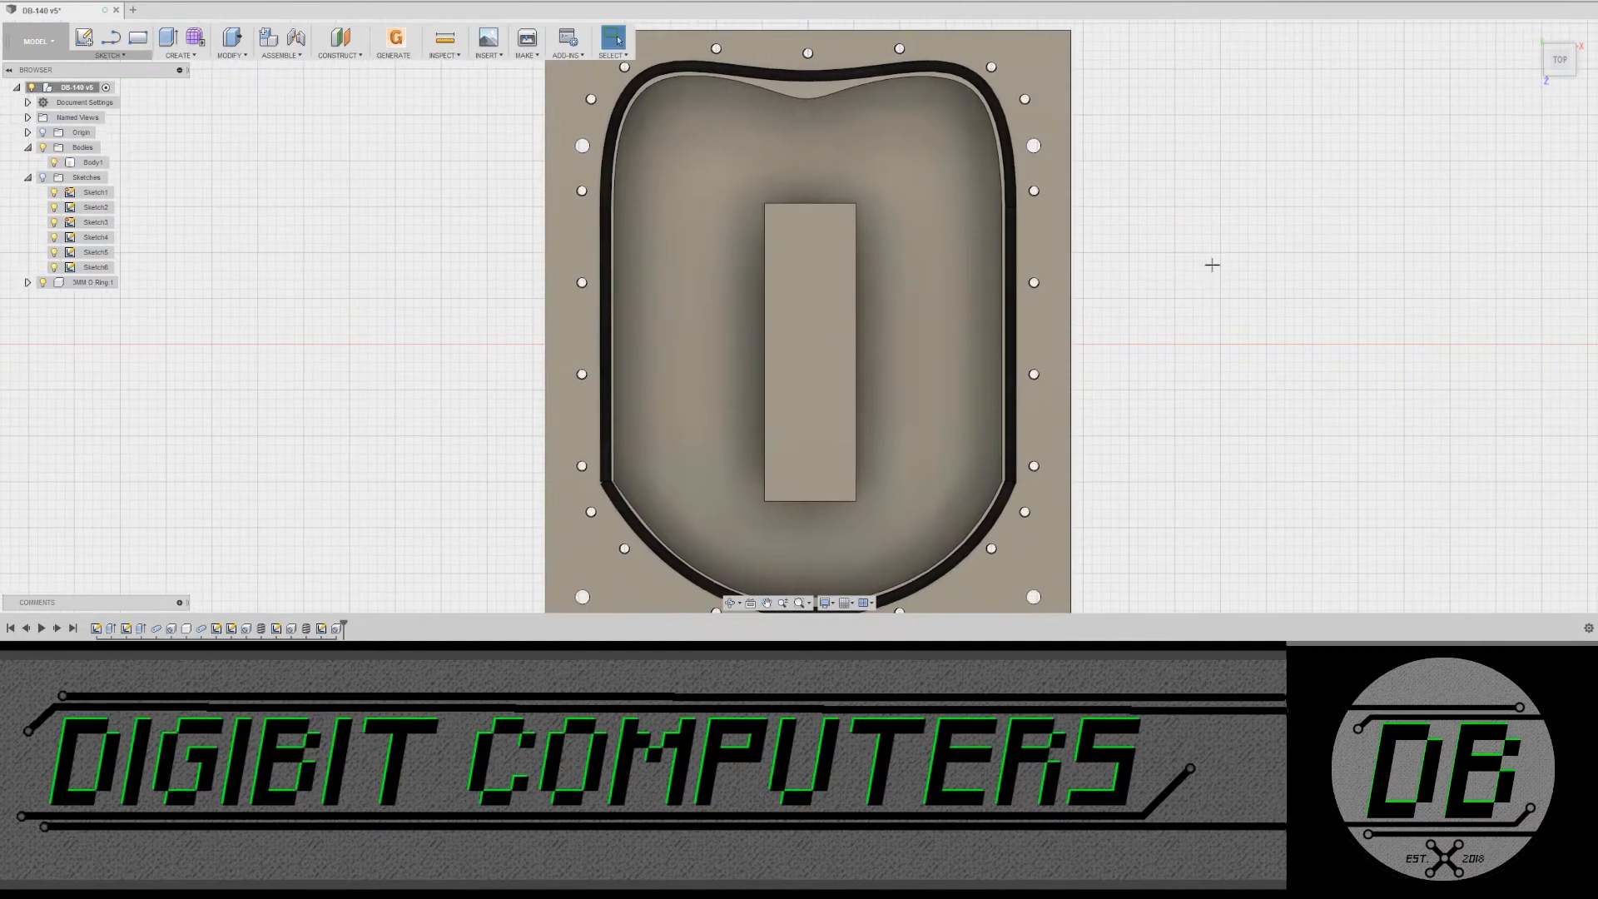
scroll(1205, 269, down, 1)
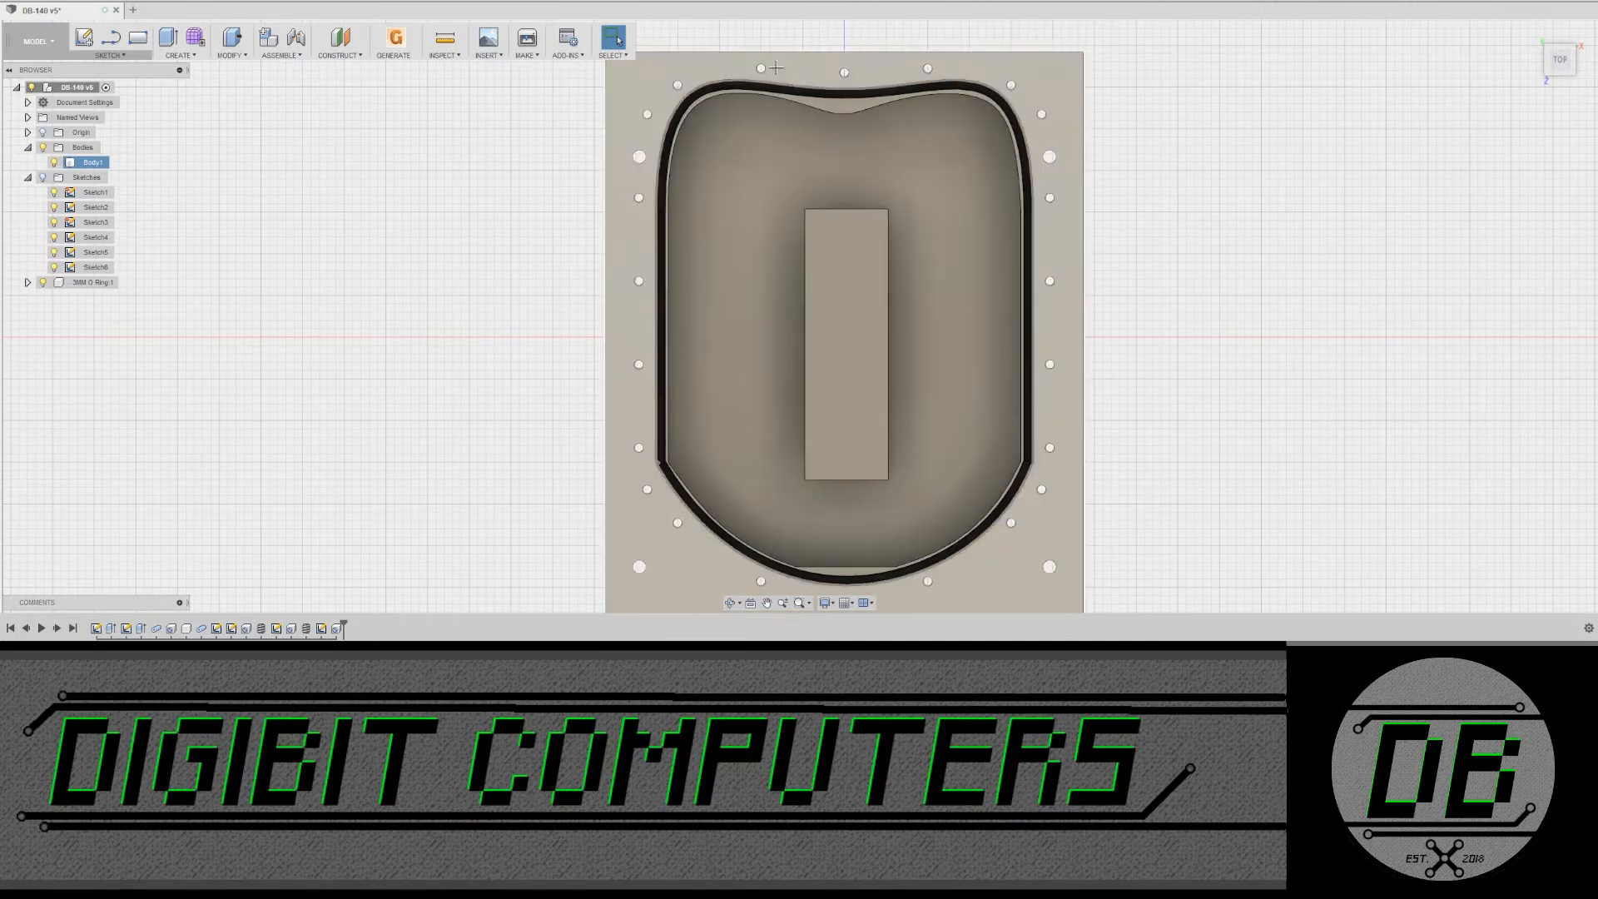
click(96, 55)
mouse_move(142, 102)
click(193, 102)
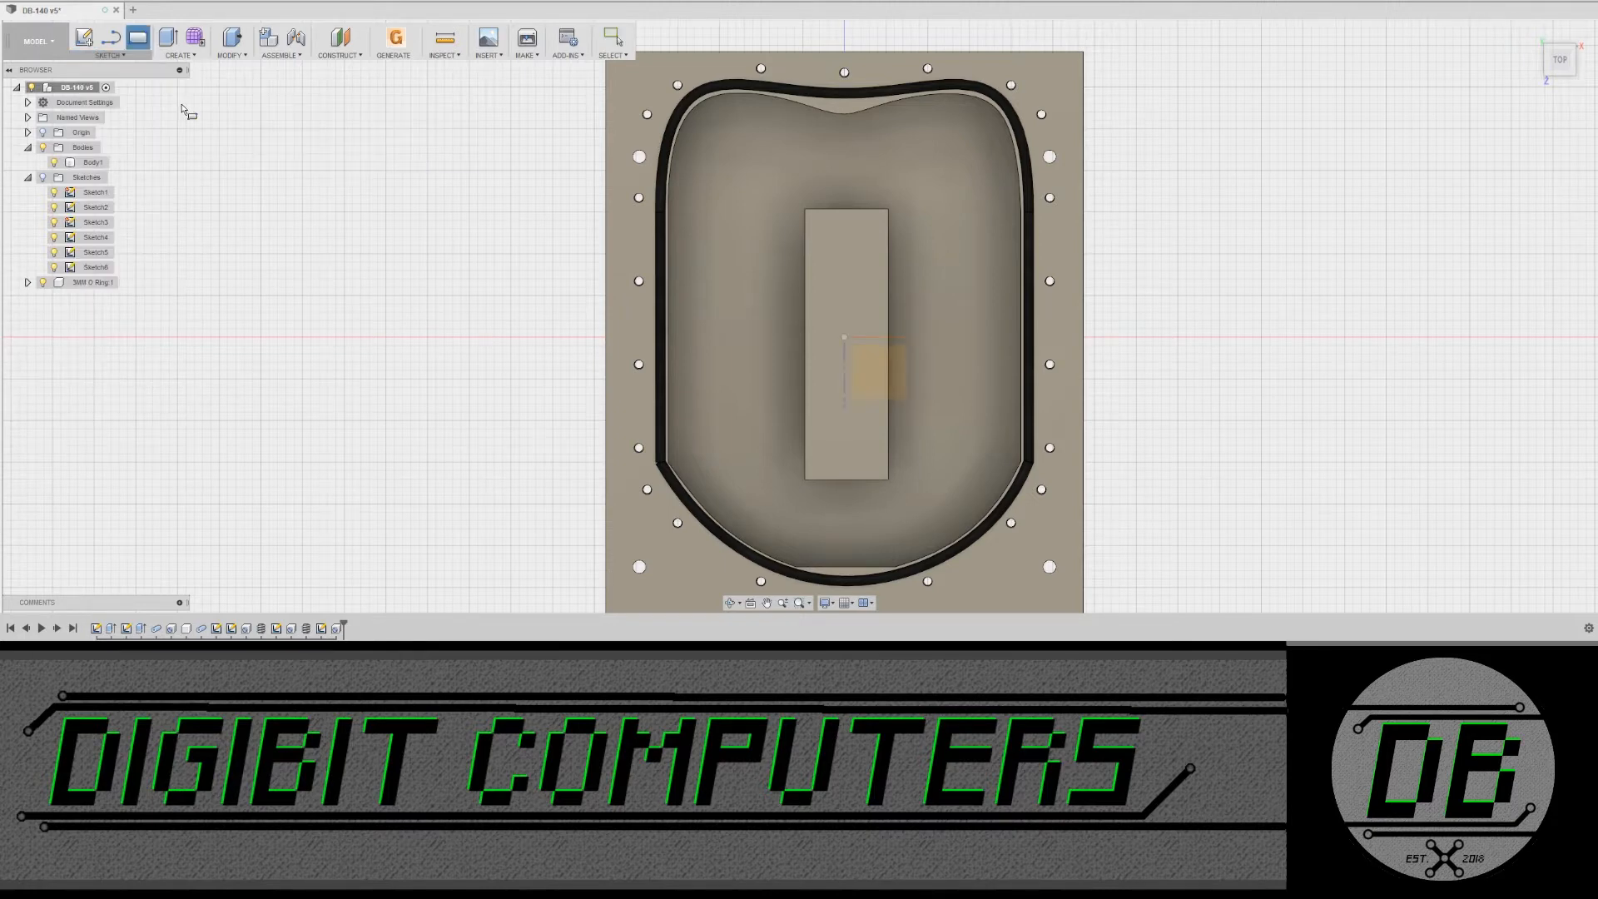
click(1165, 88)
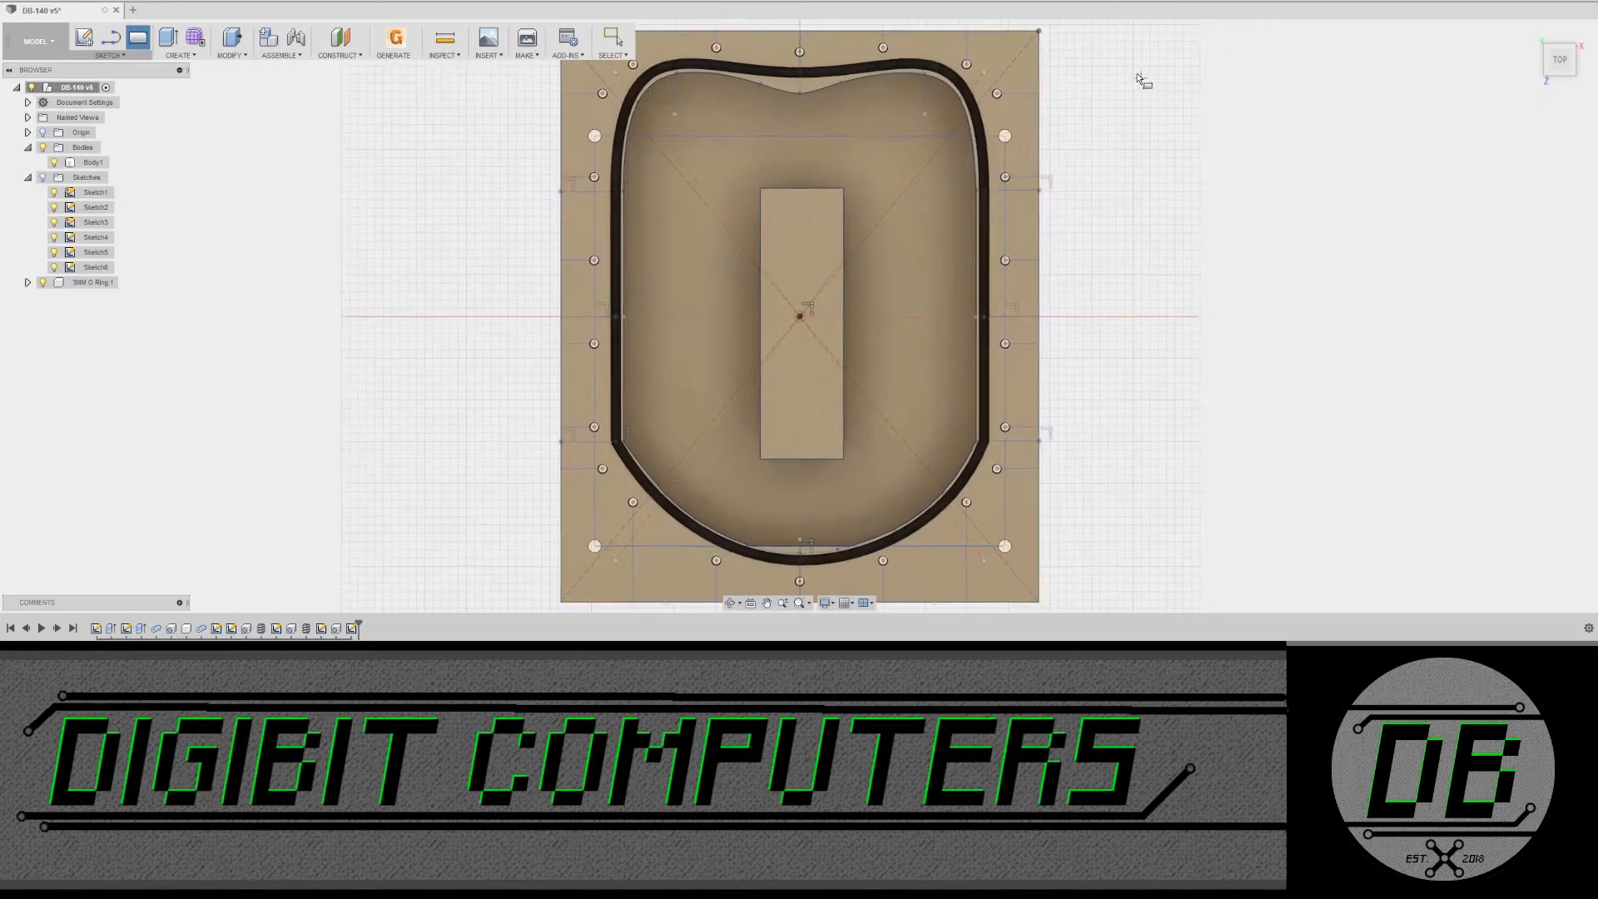
click(1074, 43)
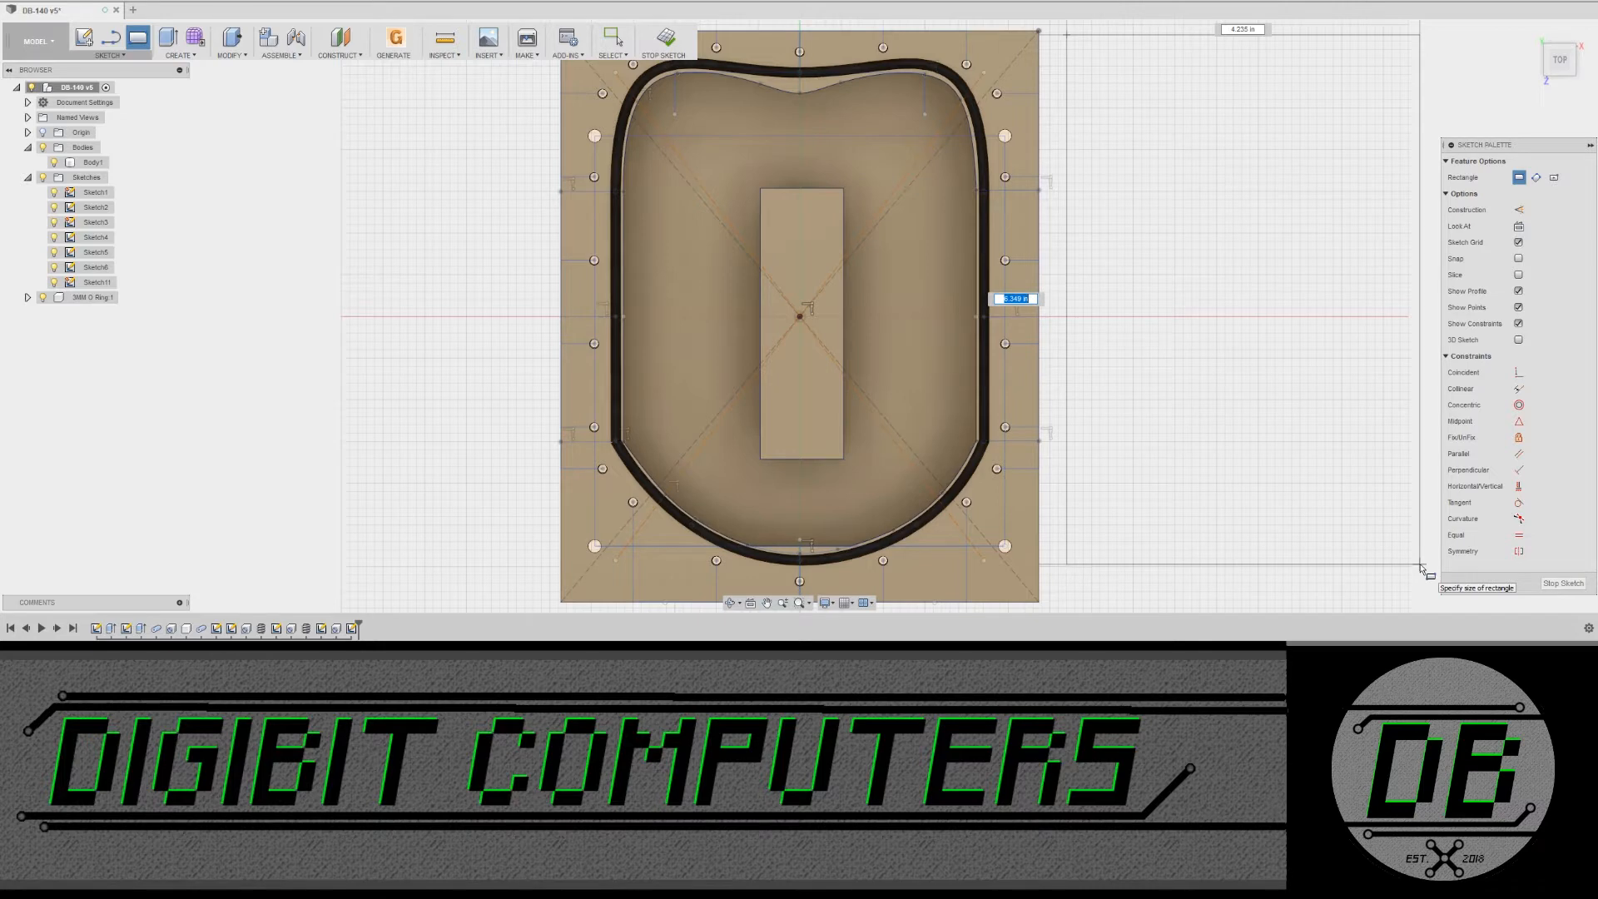
text(.85)
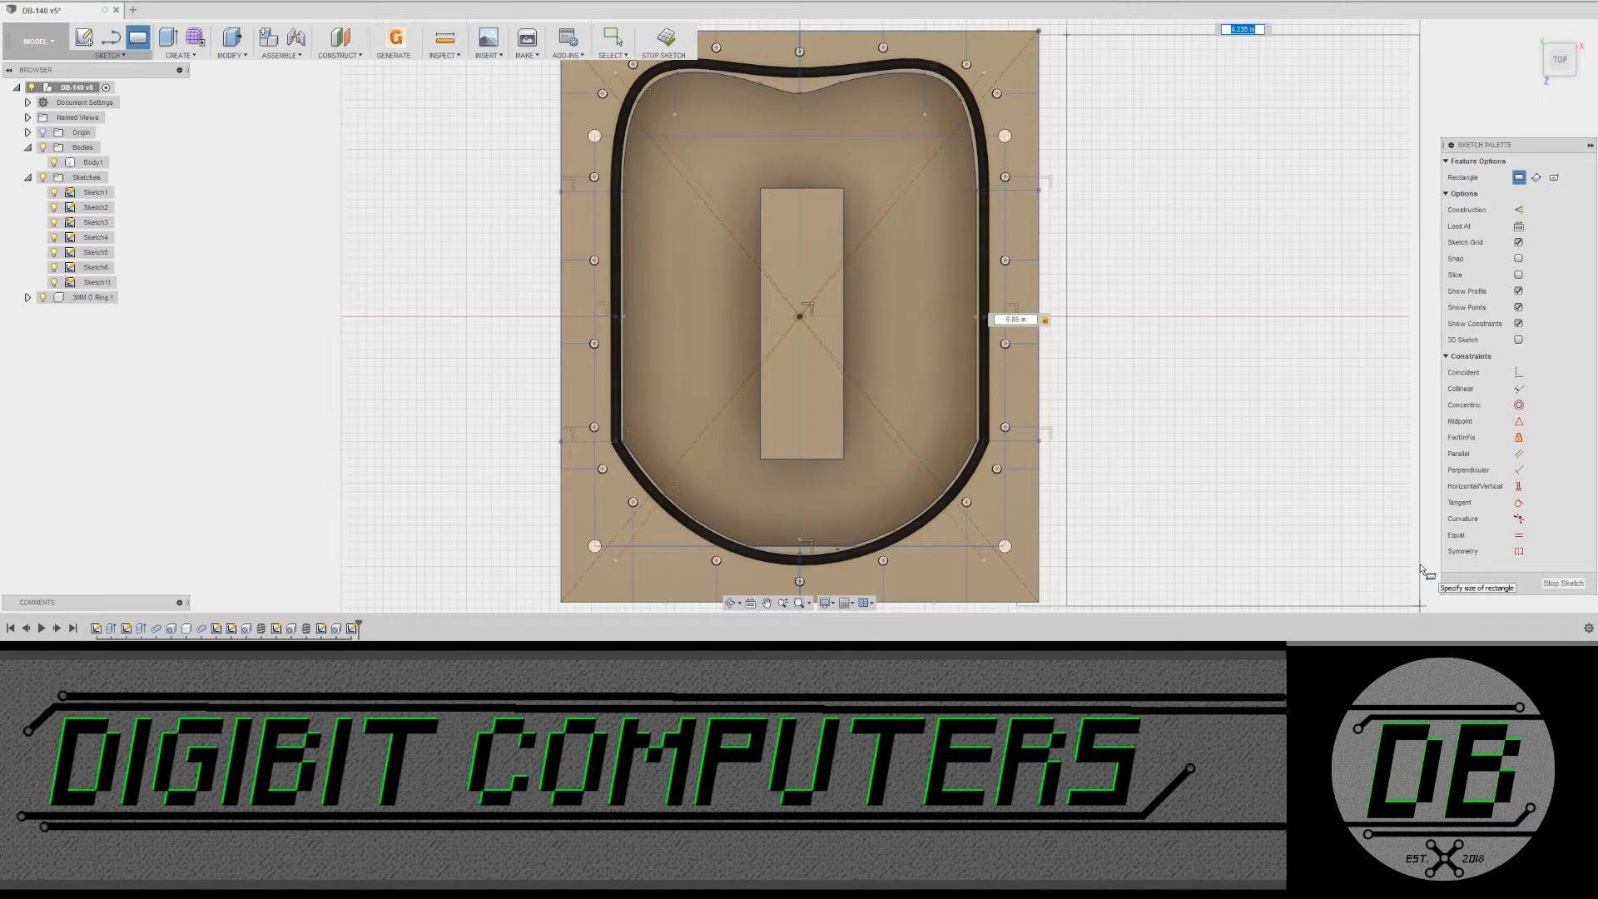
text(5.7)
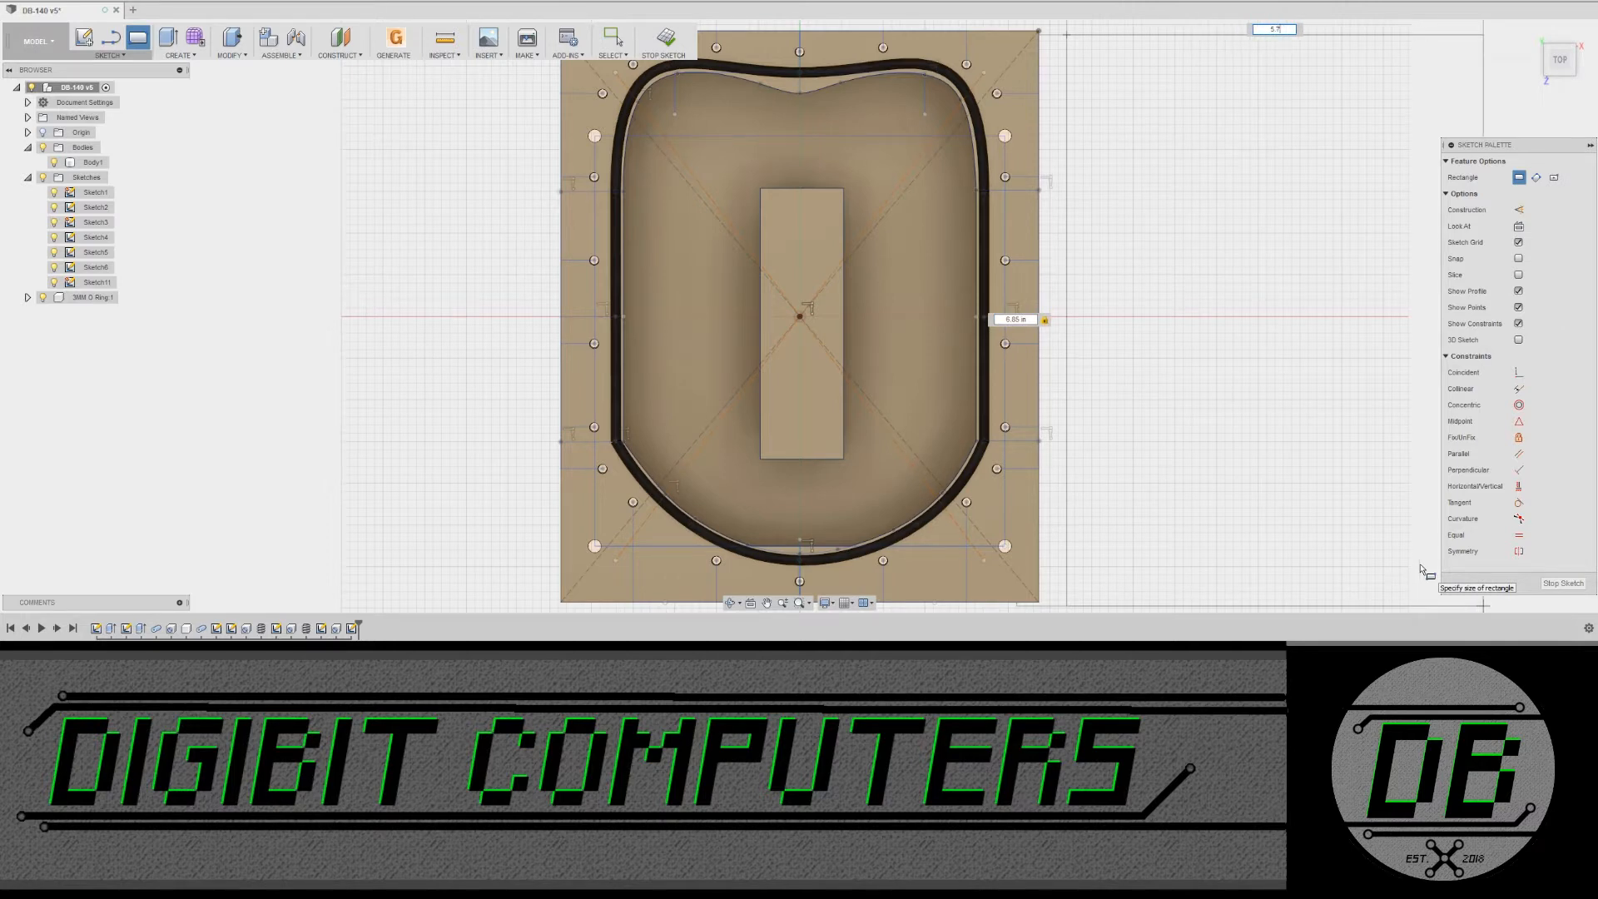
text(3)
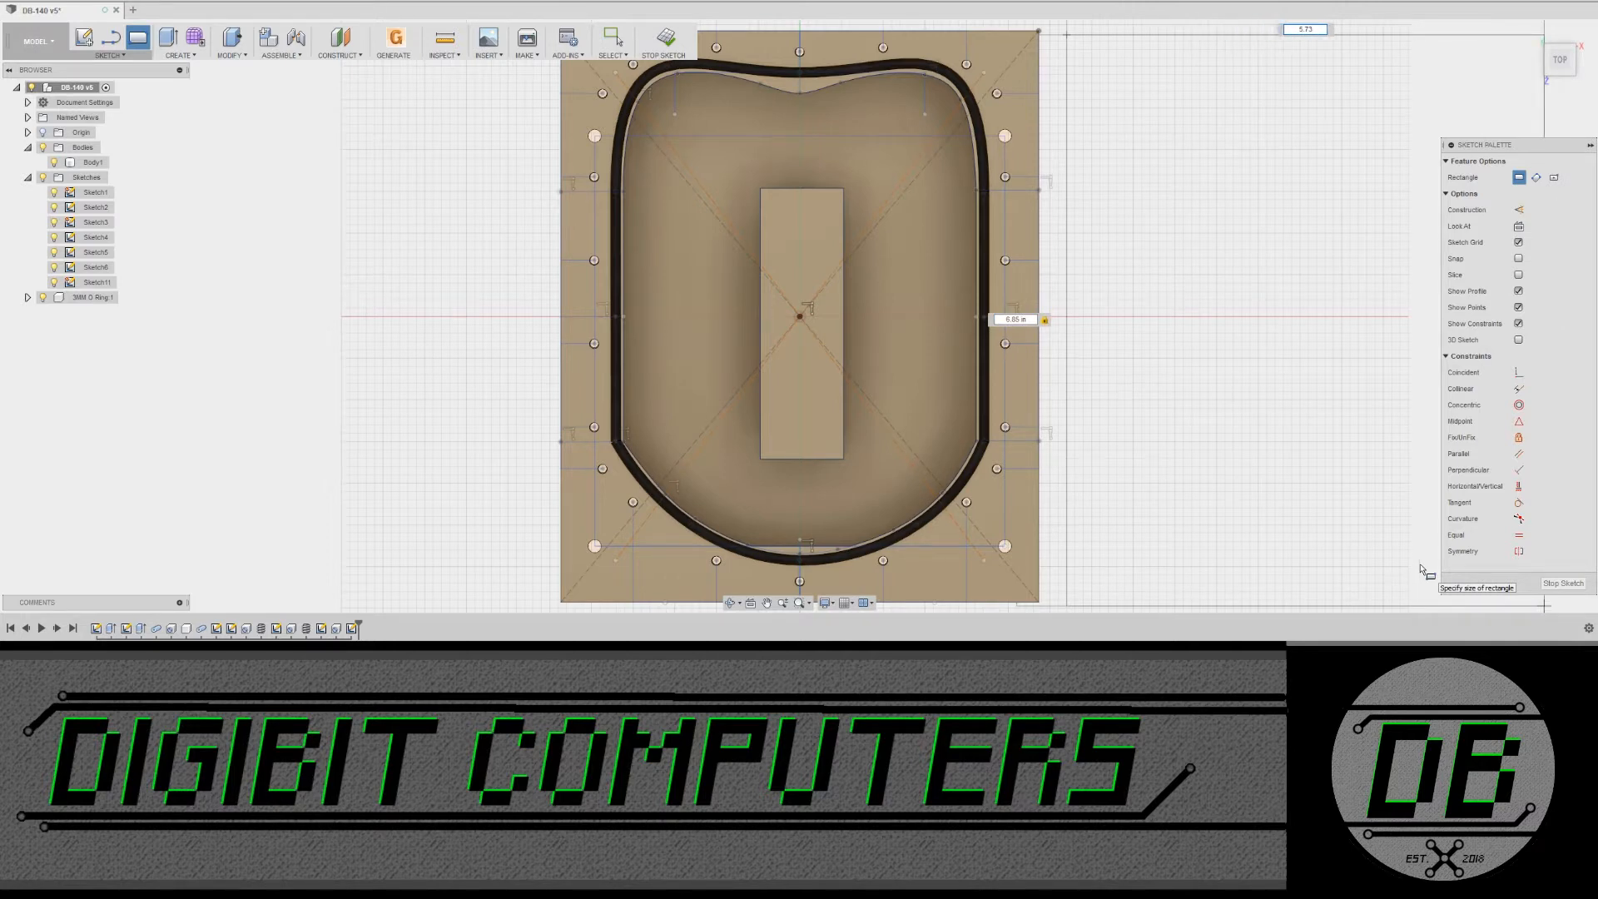
key(Tab)
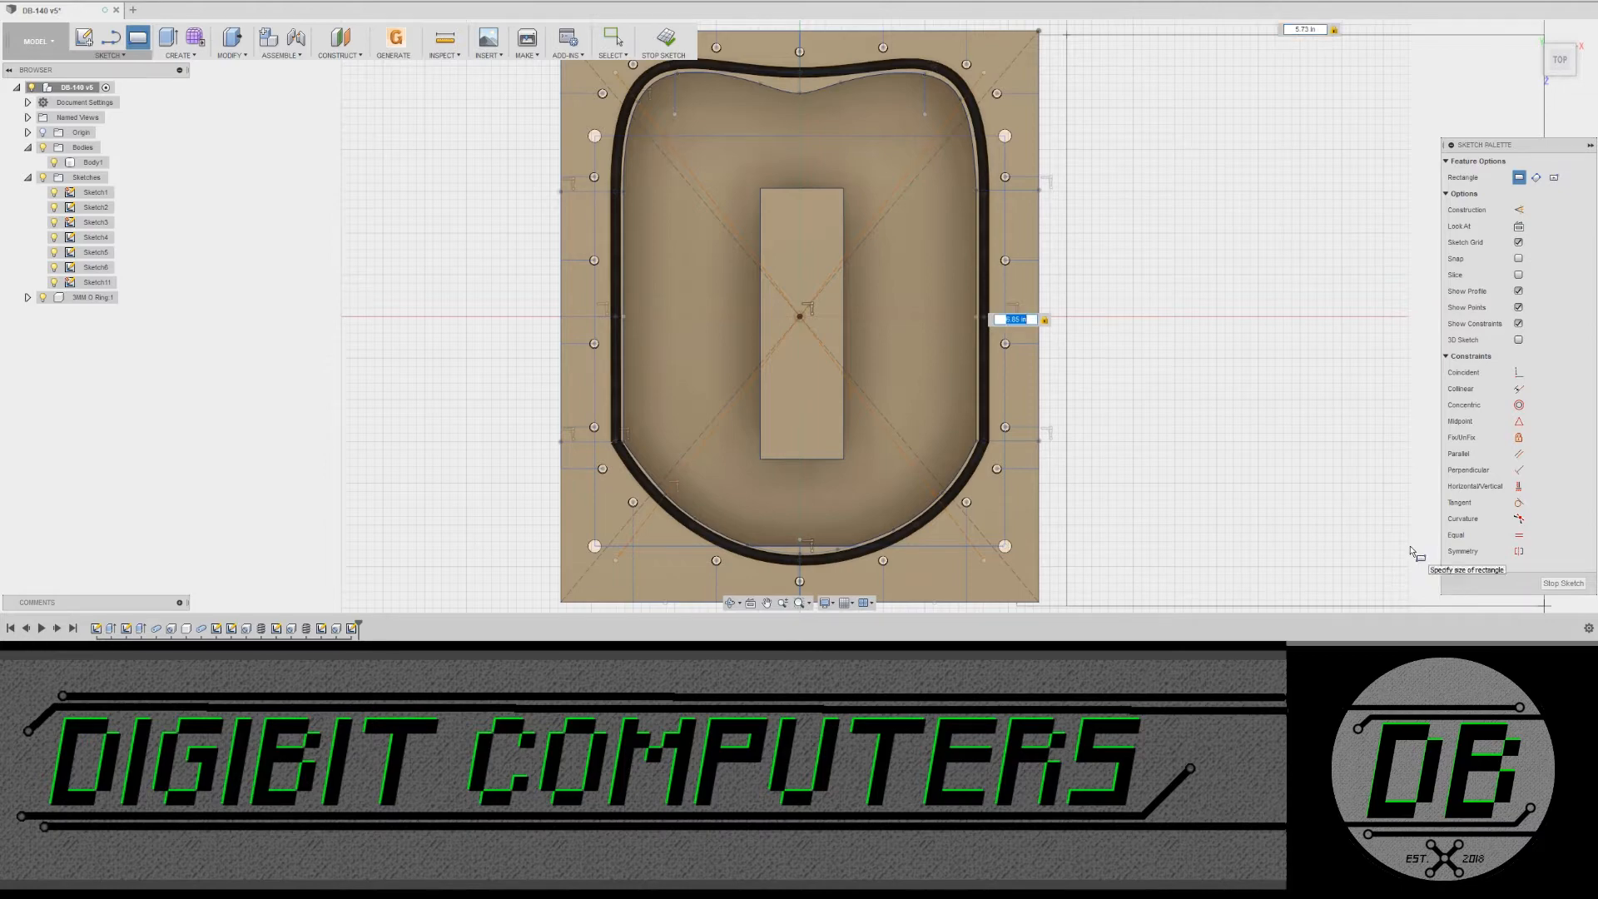
key(Return)
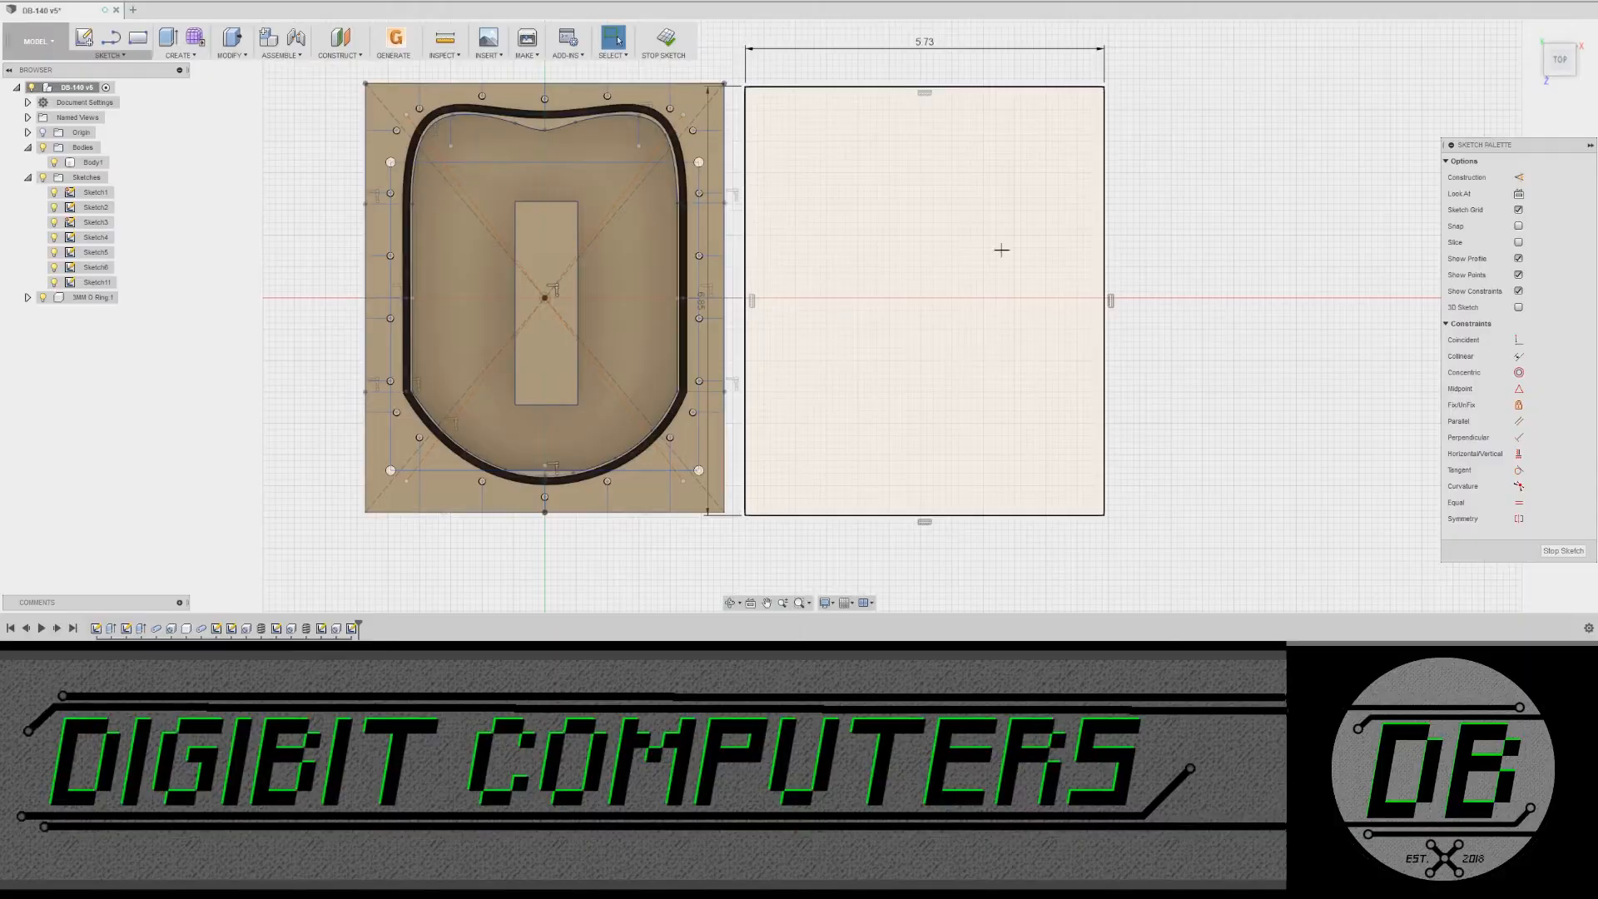
Step: Extrude the new rectangle upward 0.25 in as a new body to form a flat cover plate
right_click(998, 230)
click(1029, 210)
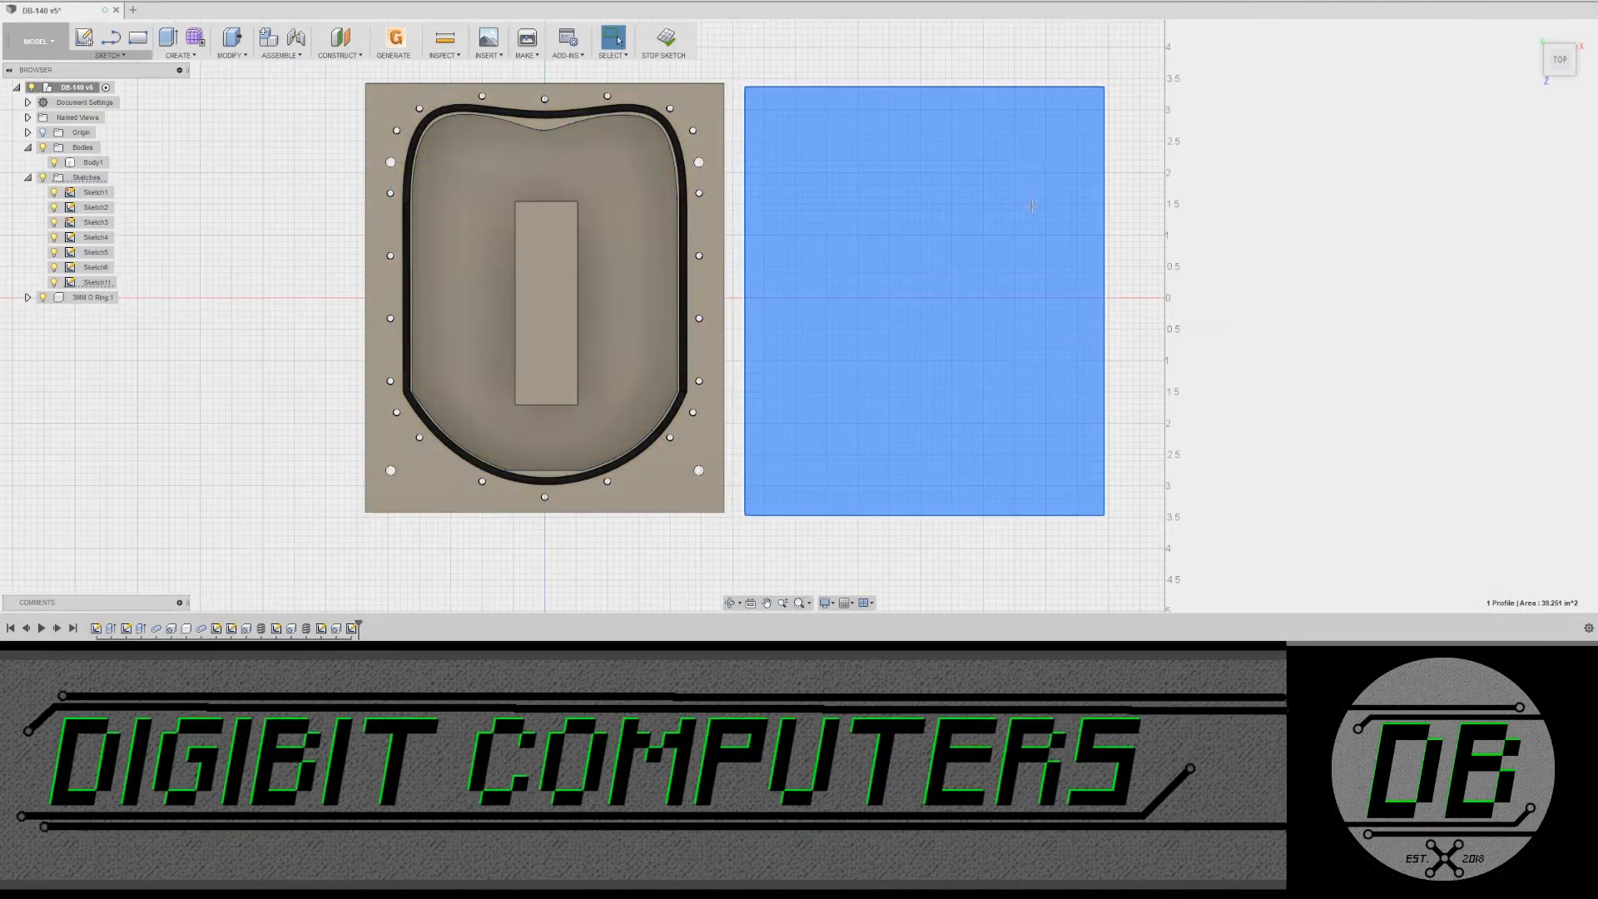
click(1562, 85)
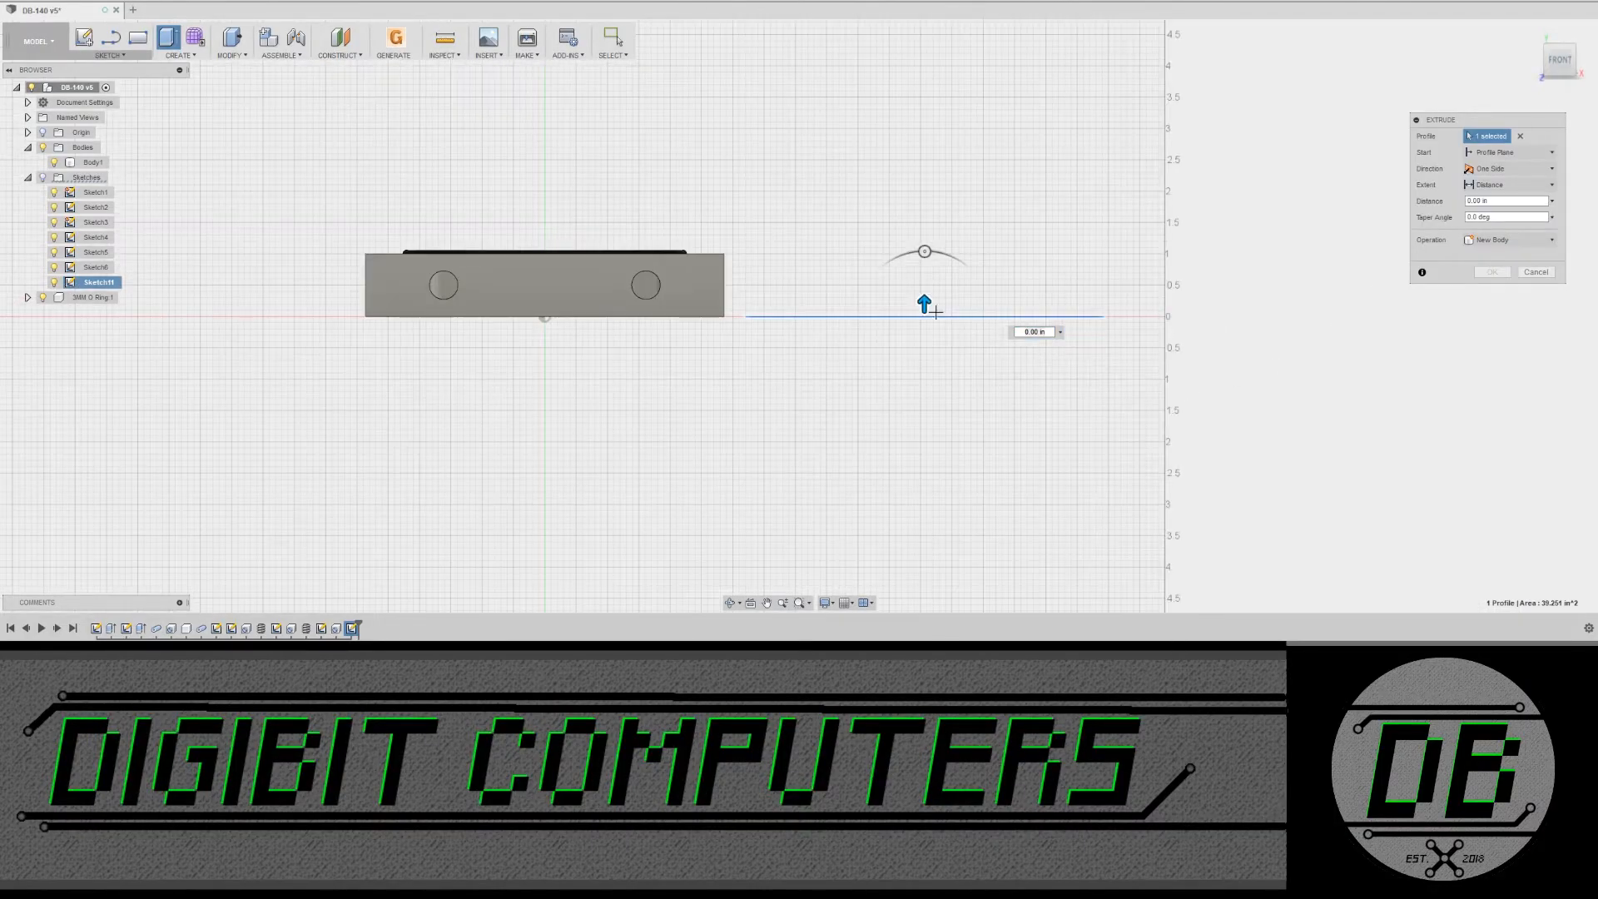
drag(924, 304, 924, 284)
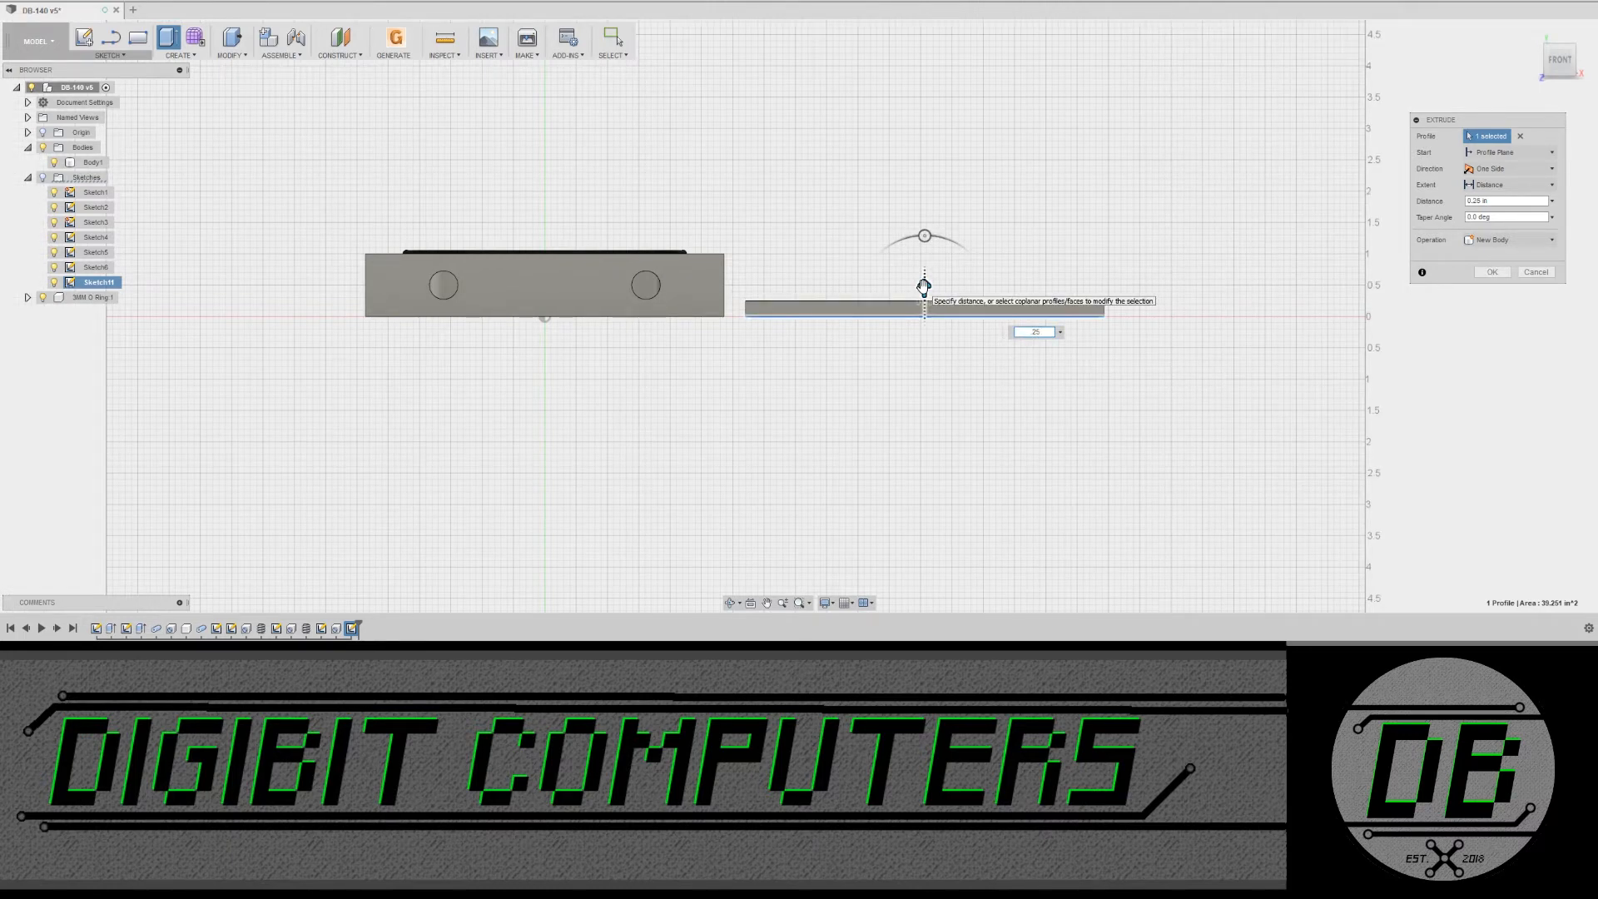
key(Return)
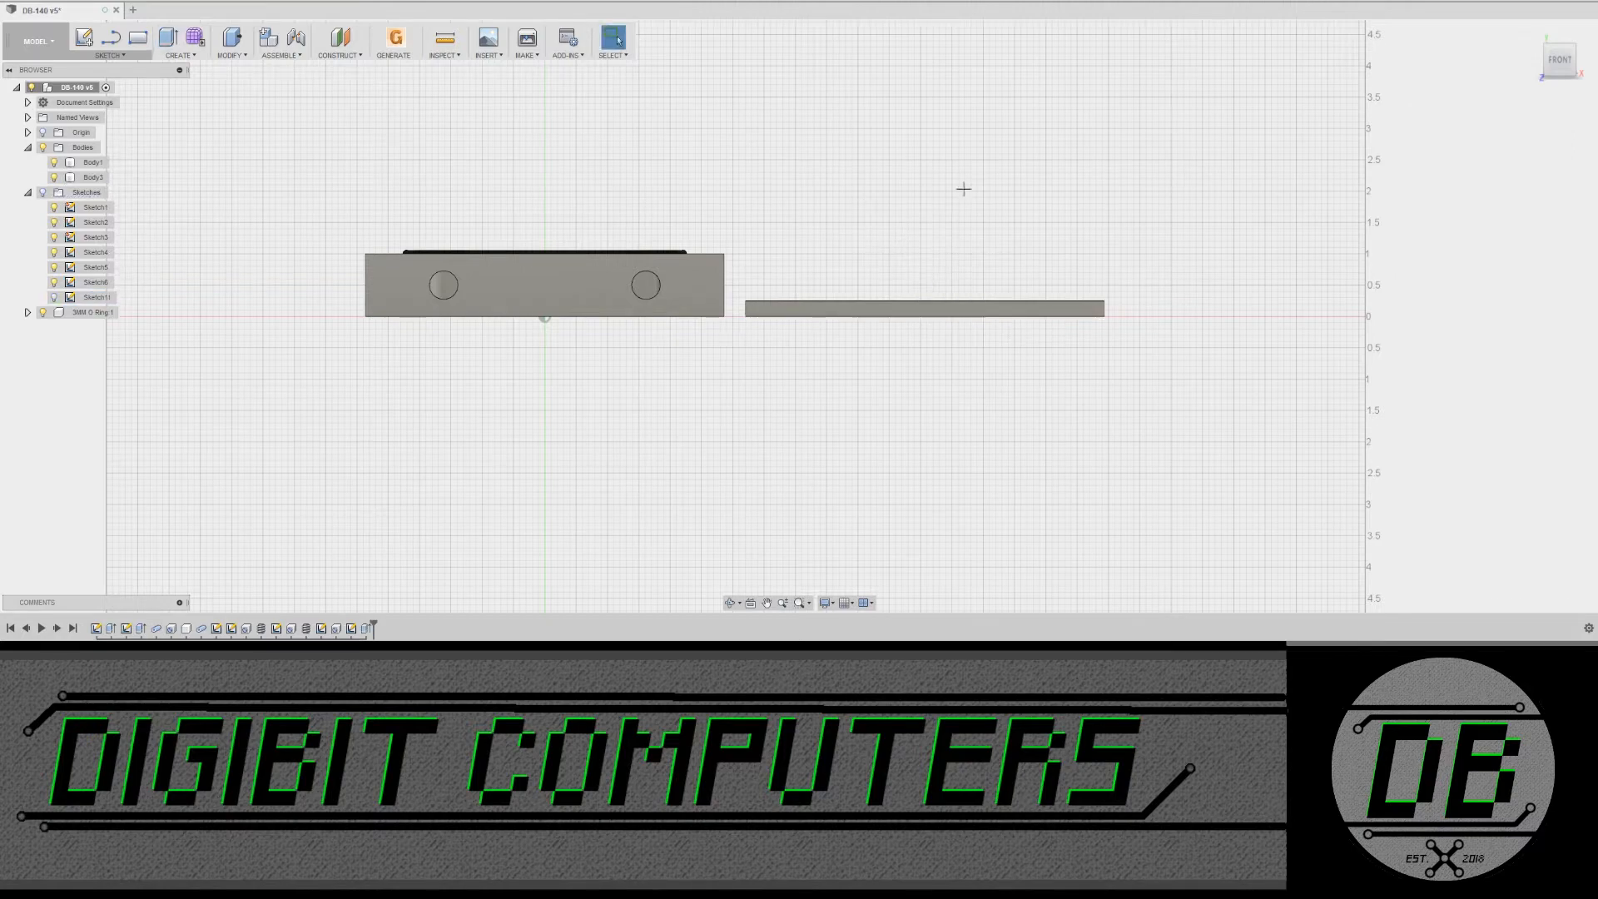
shift+middle_drag(900, 196, 892, 243)
shift+middle_drag(951, 320, 930, 236)
key(j)
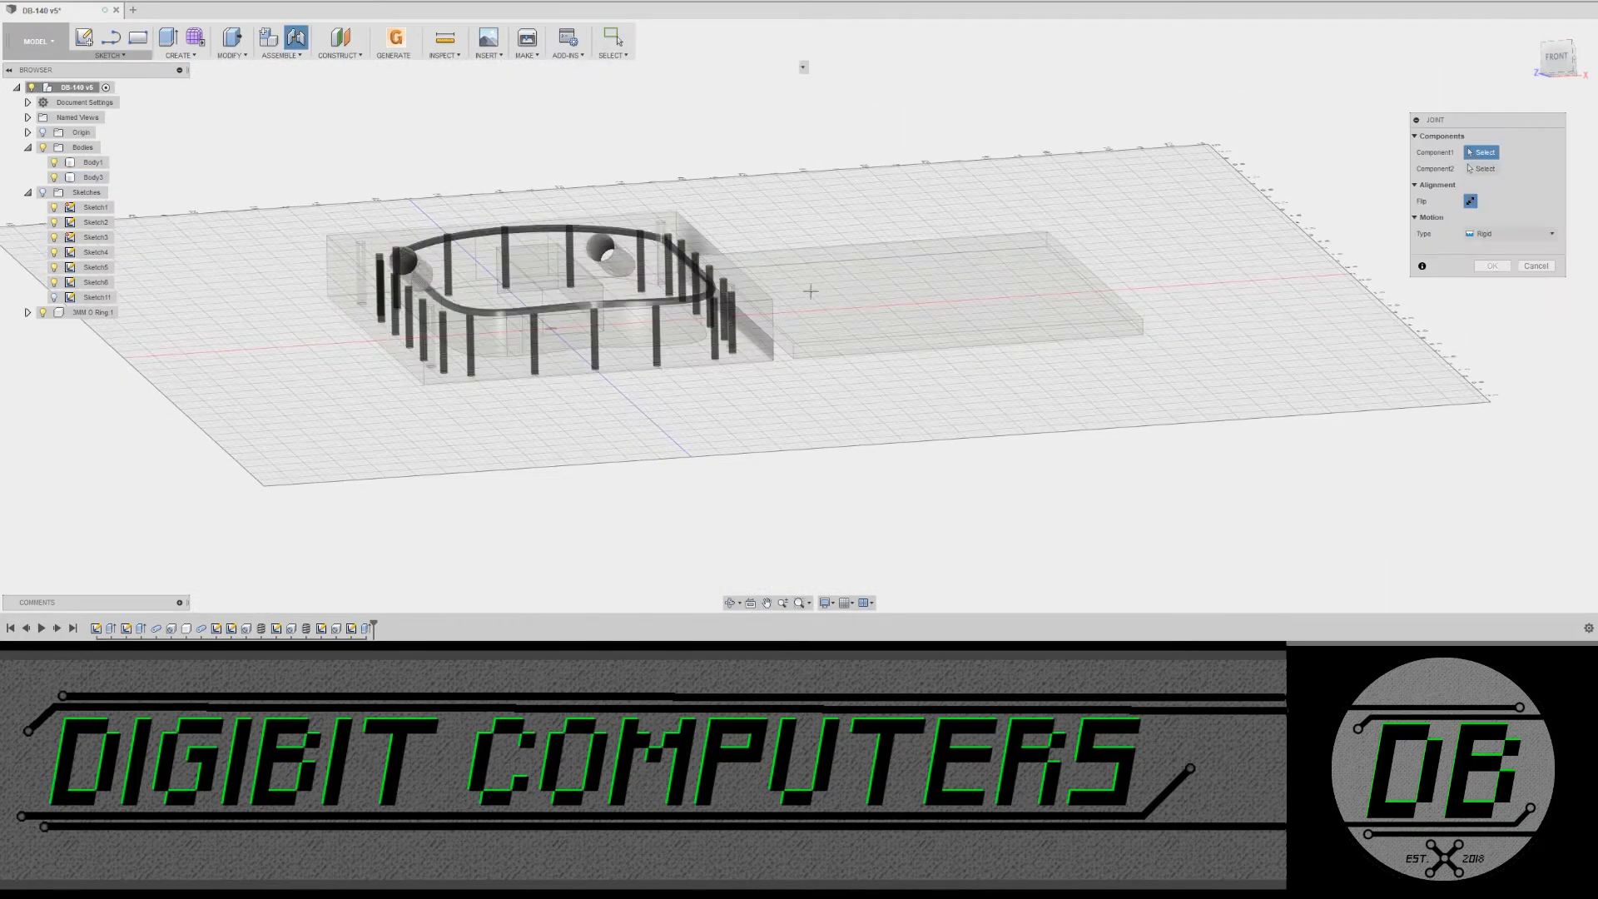
click(686, 259)
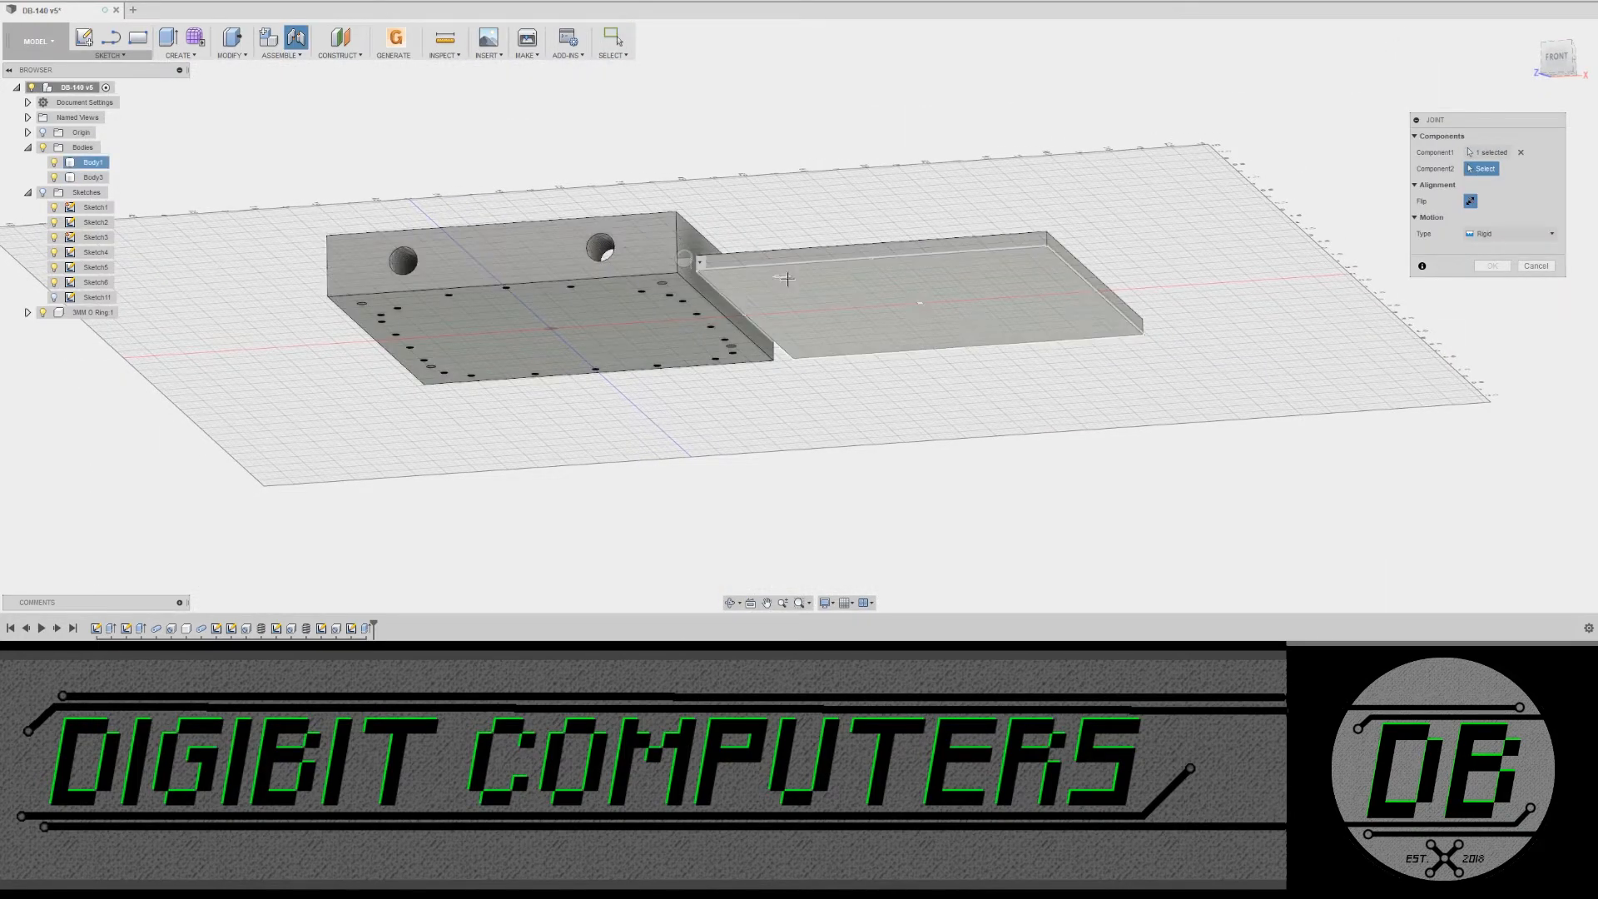
click(776, 283)
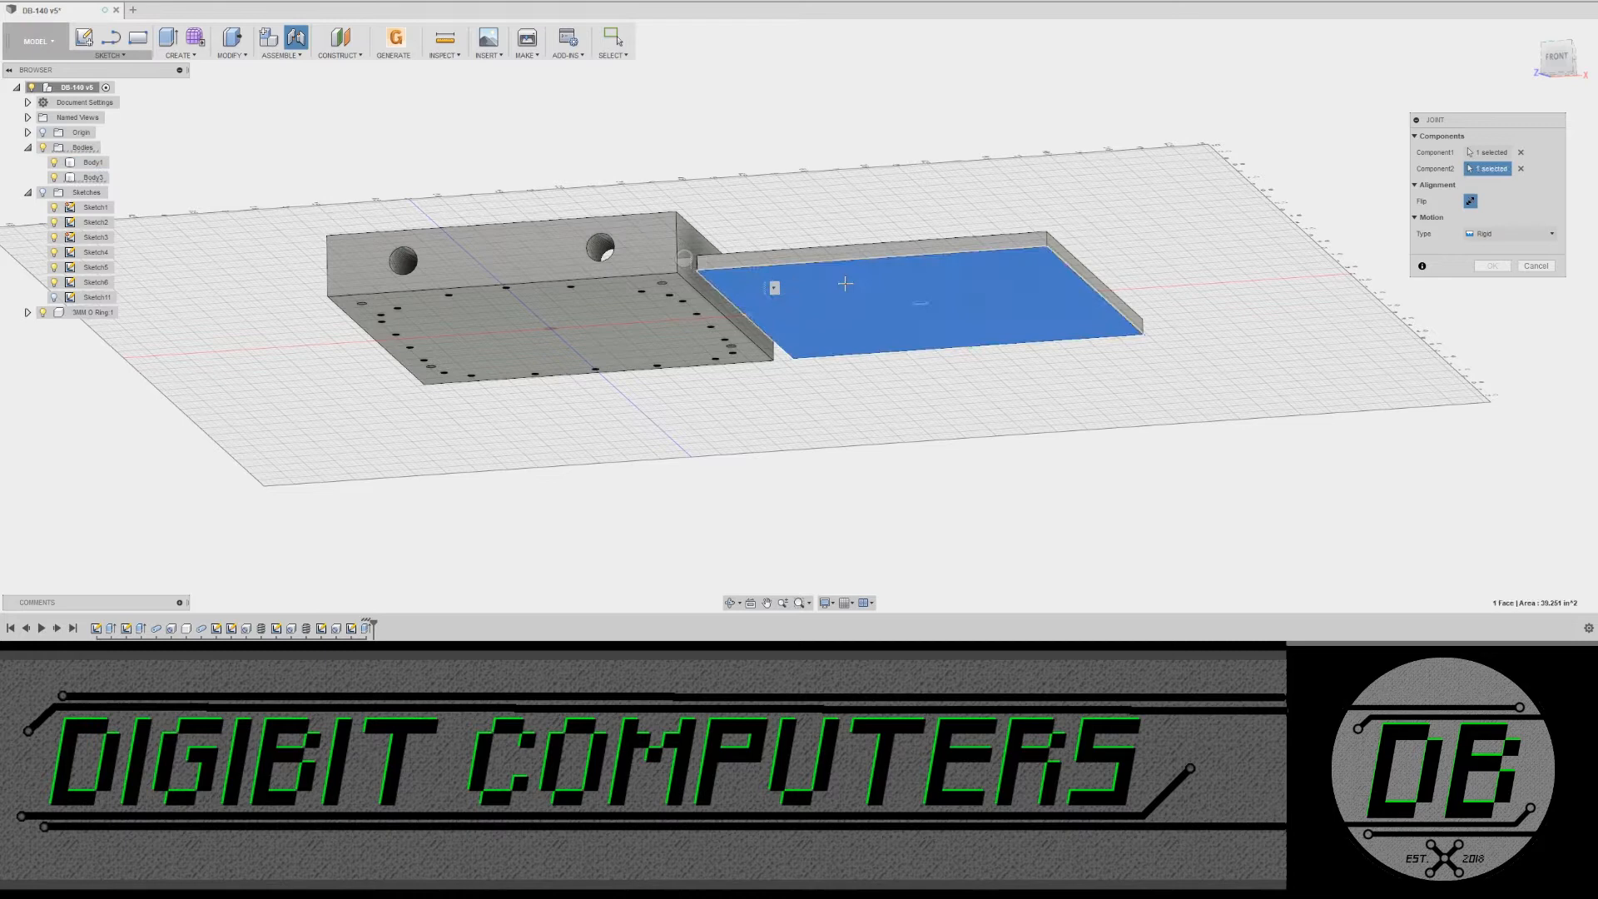
click(1536, 265)
key(j)
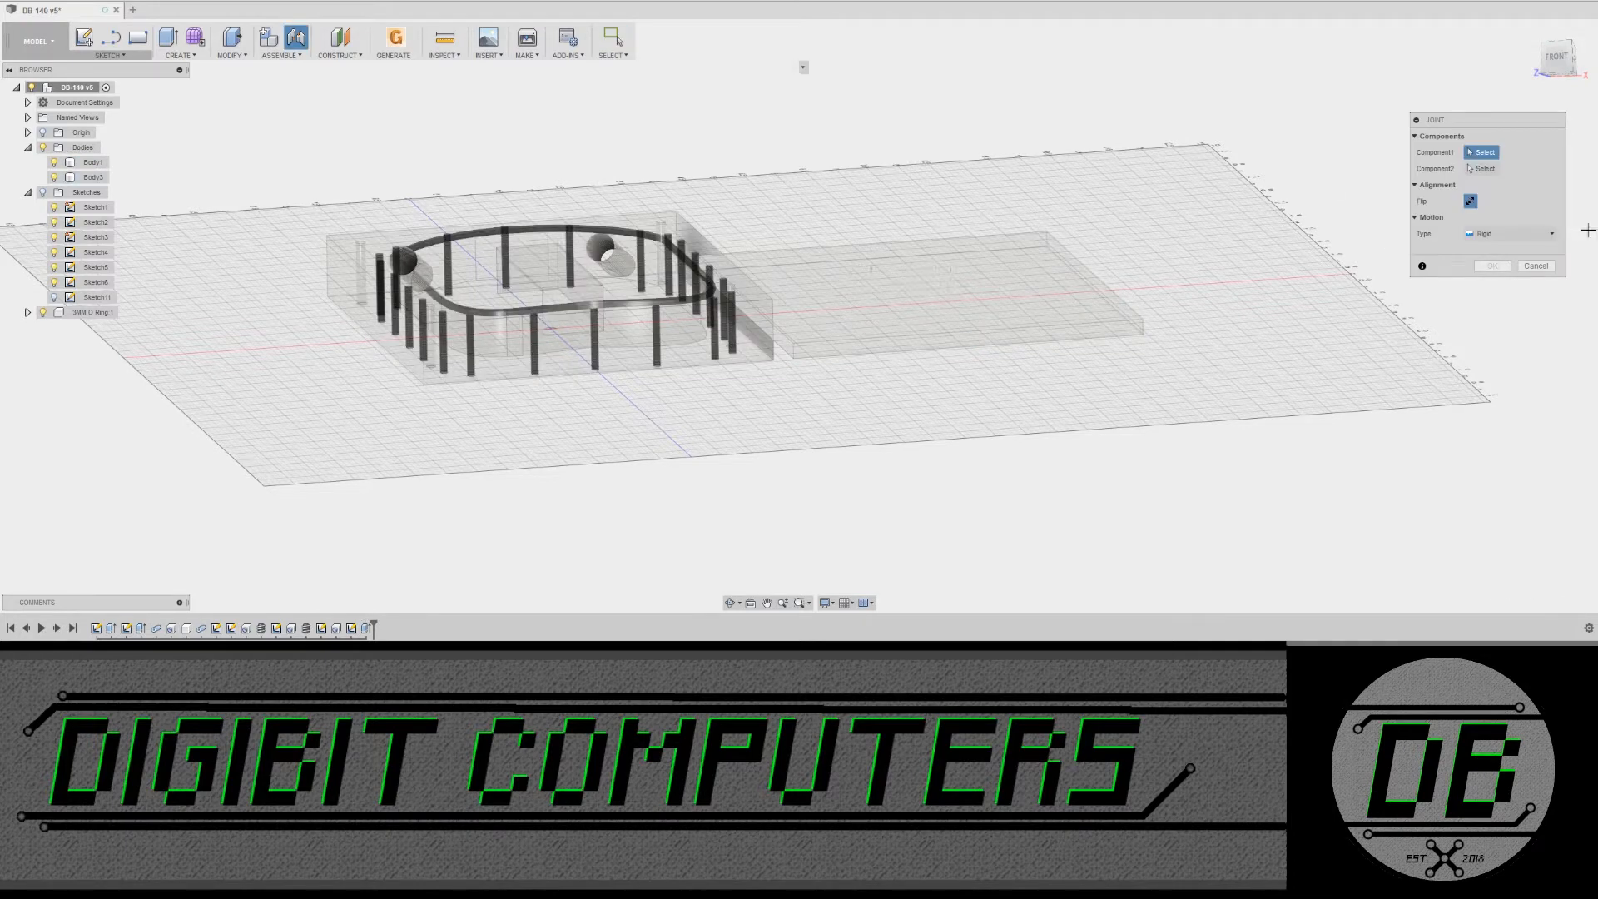
click(1536, 266)
Step: Convert the cover plate body and the reservoir block body into separate components
shift+middle_drag(875, 168, 881, 227)
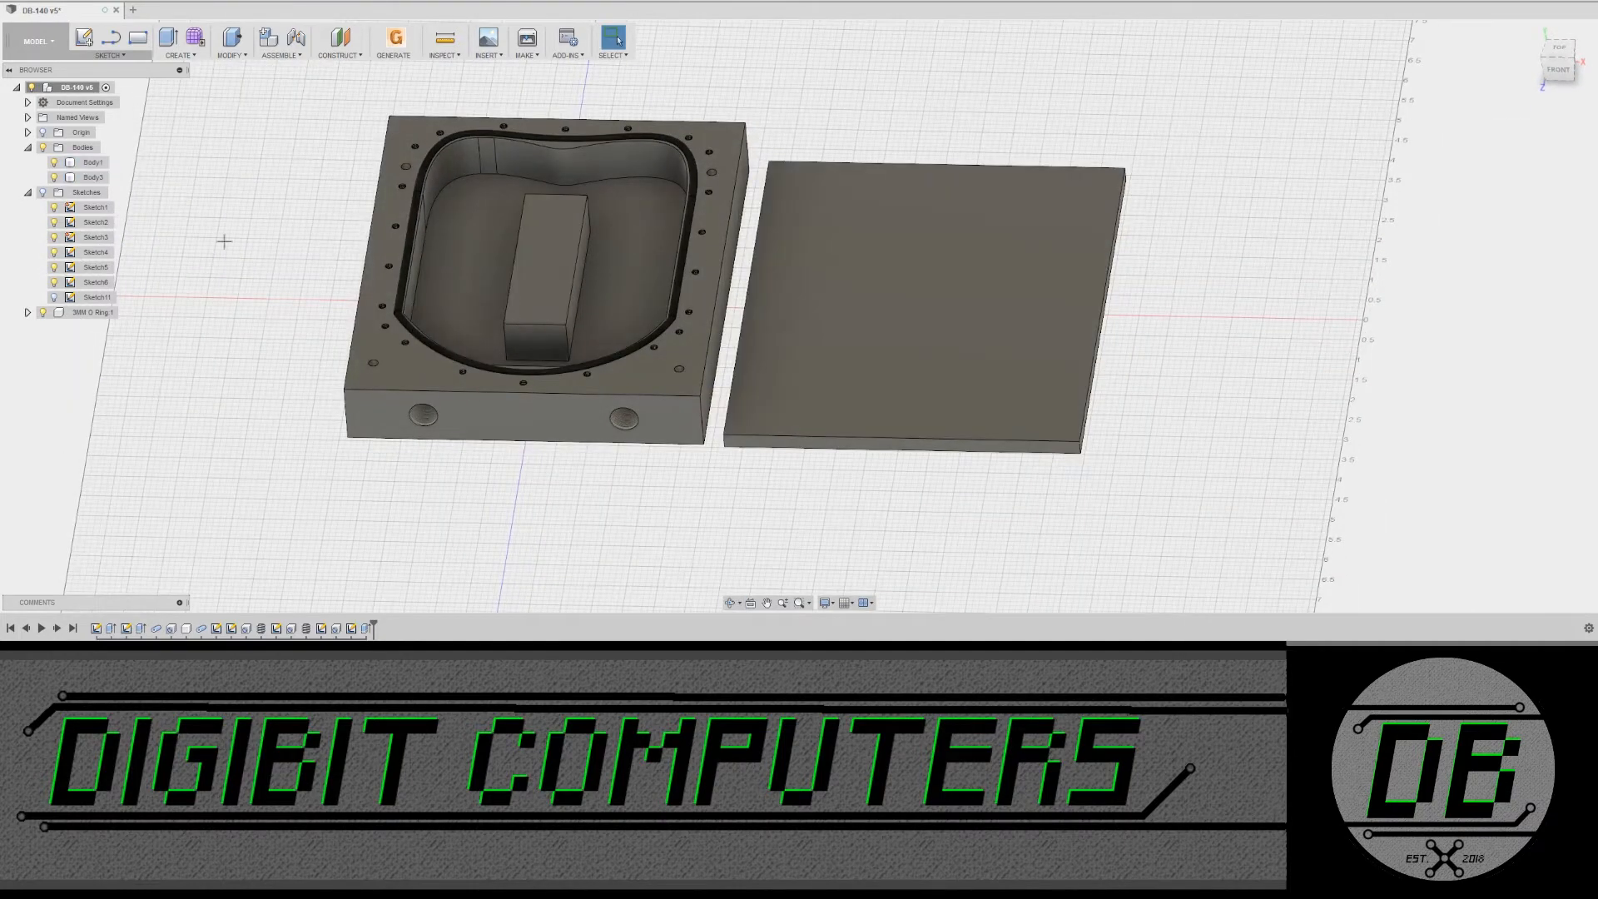
click(93, 178)
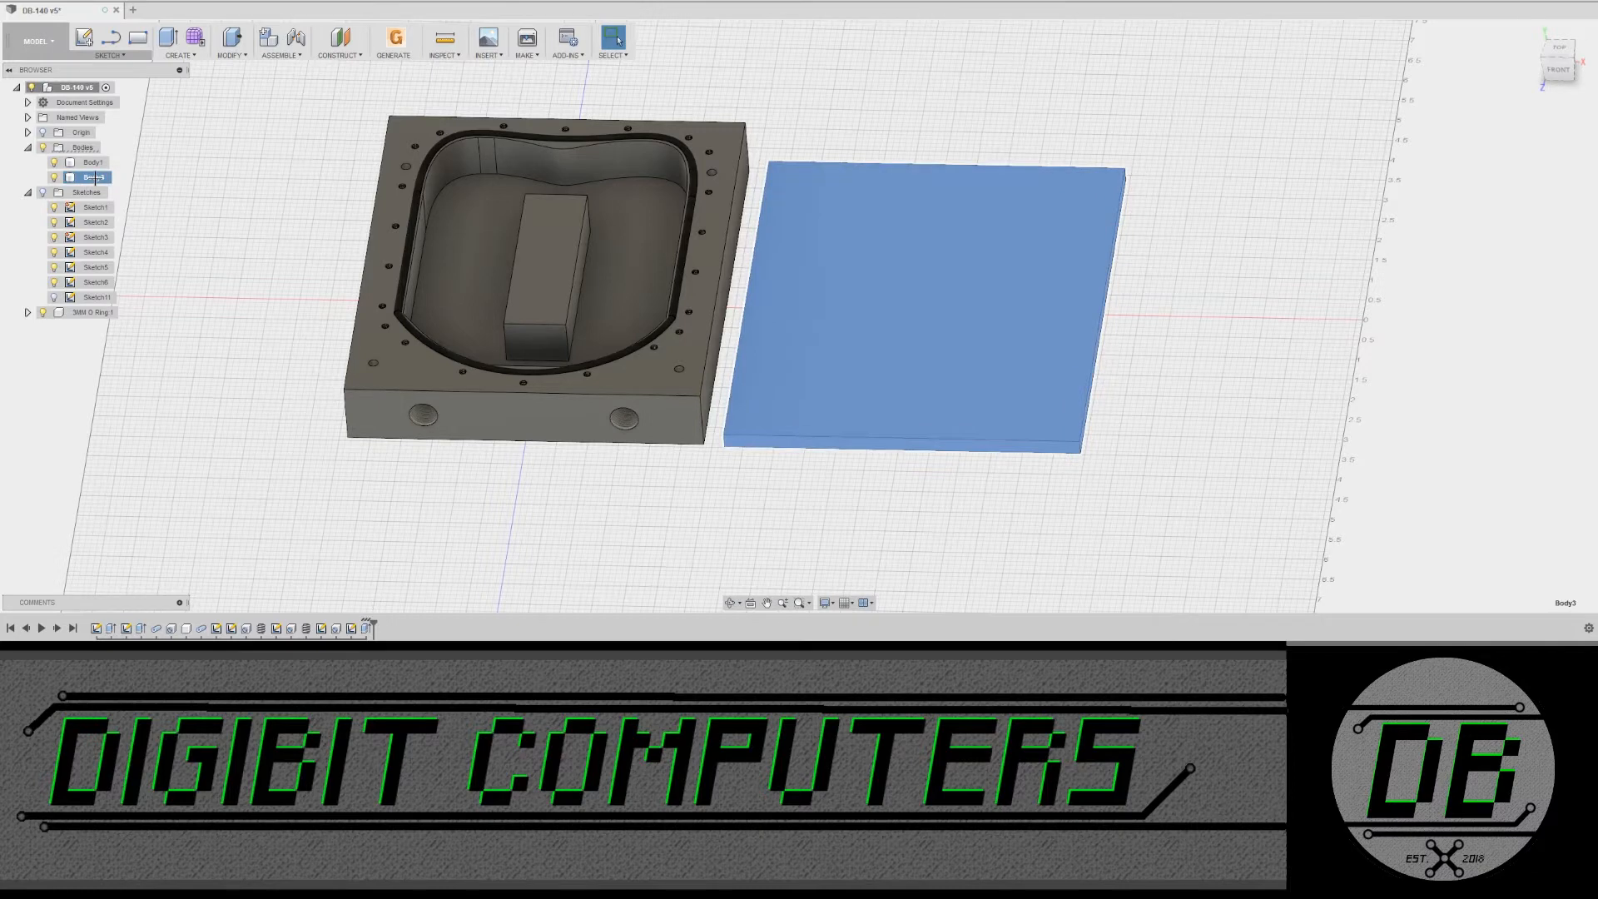
right_click(94, 178)
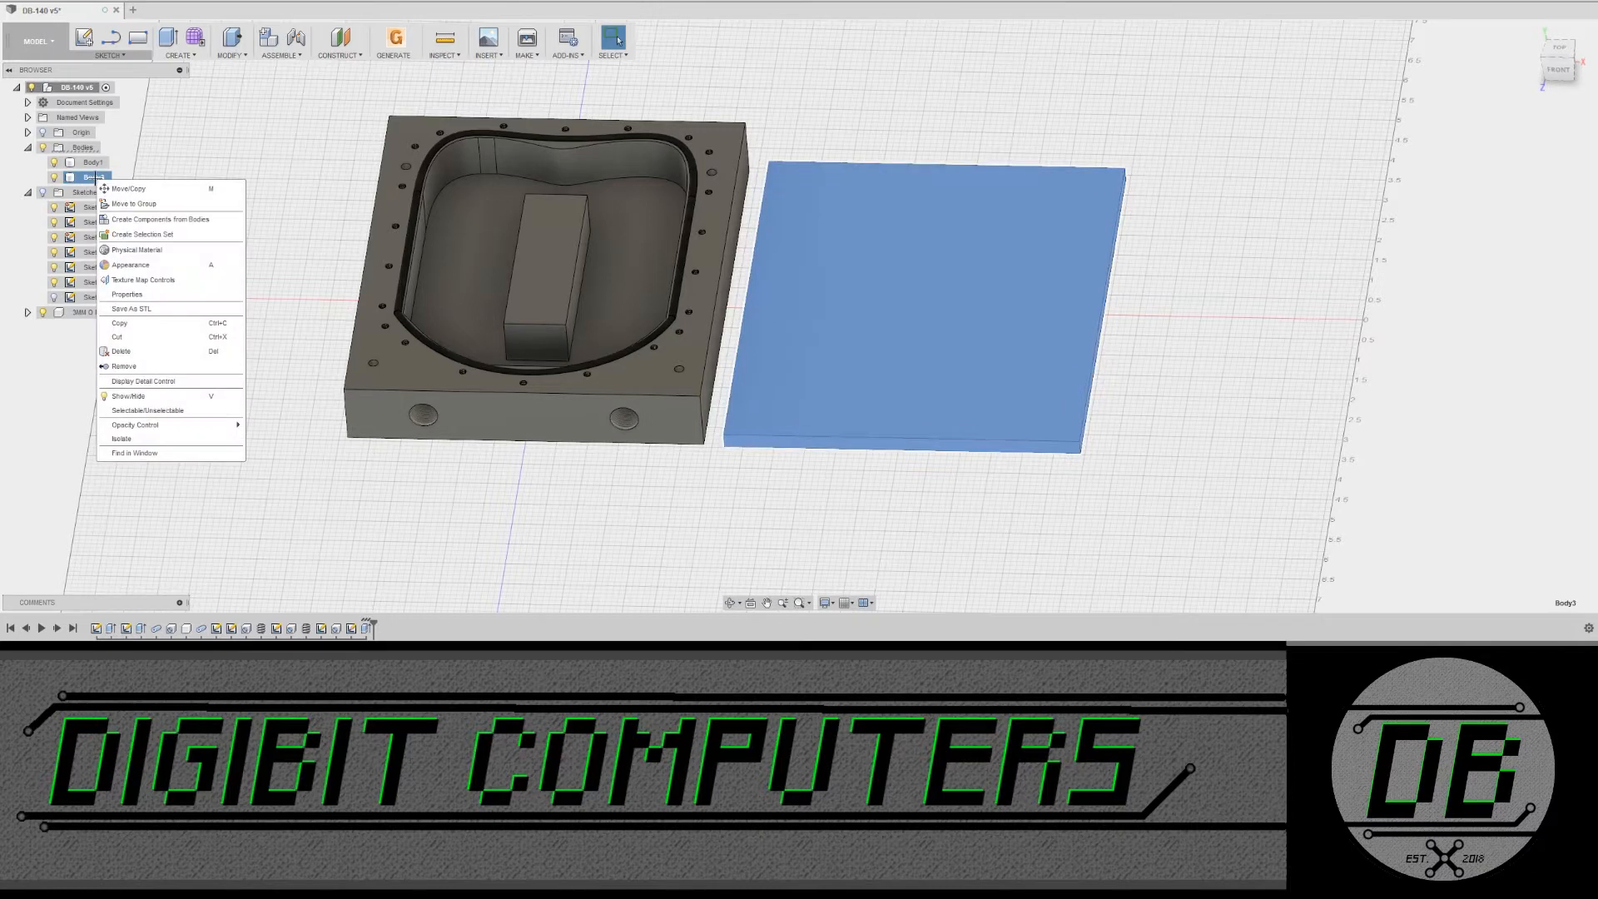
click(127, 221)
click(93, 162)
right_click(94, 167)
click(136, 209)
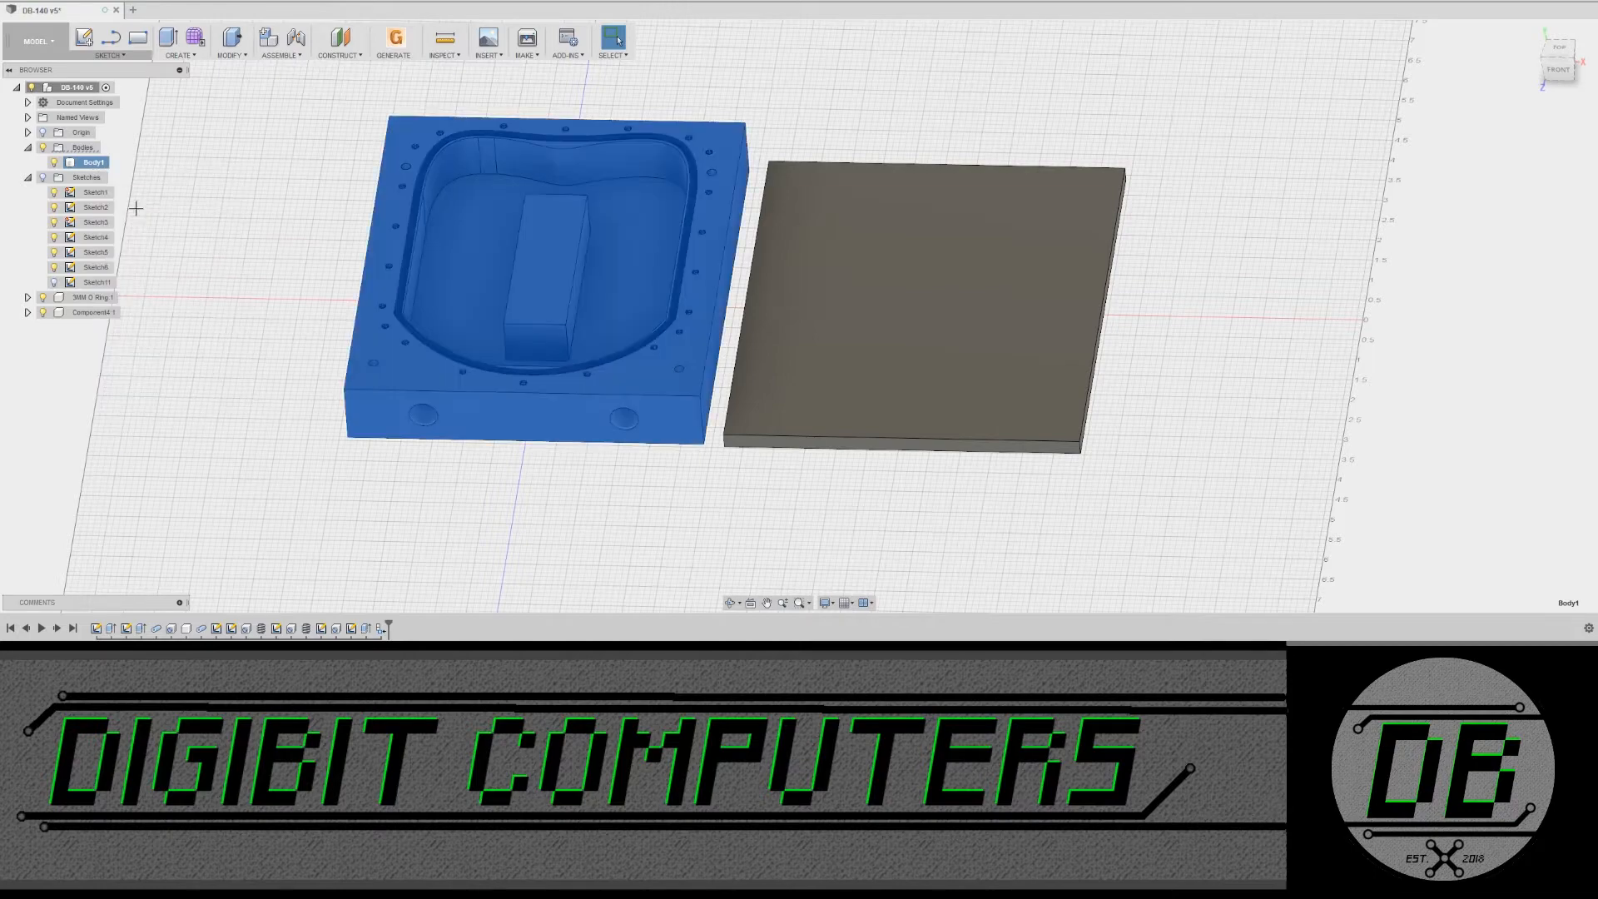
Step: Join the centre of the cover plate's underside to the centre of the block's raised island with a rigid joint
key(j)
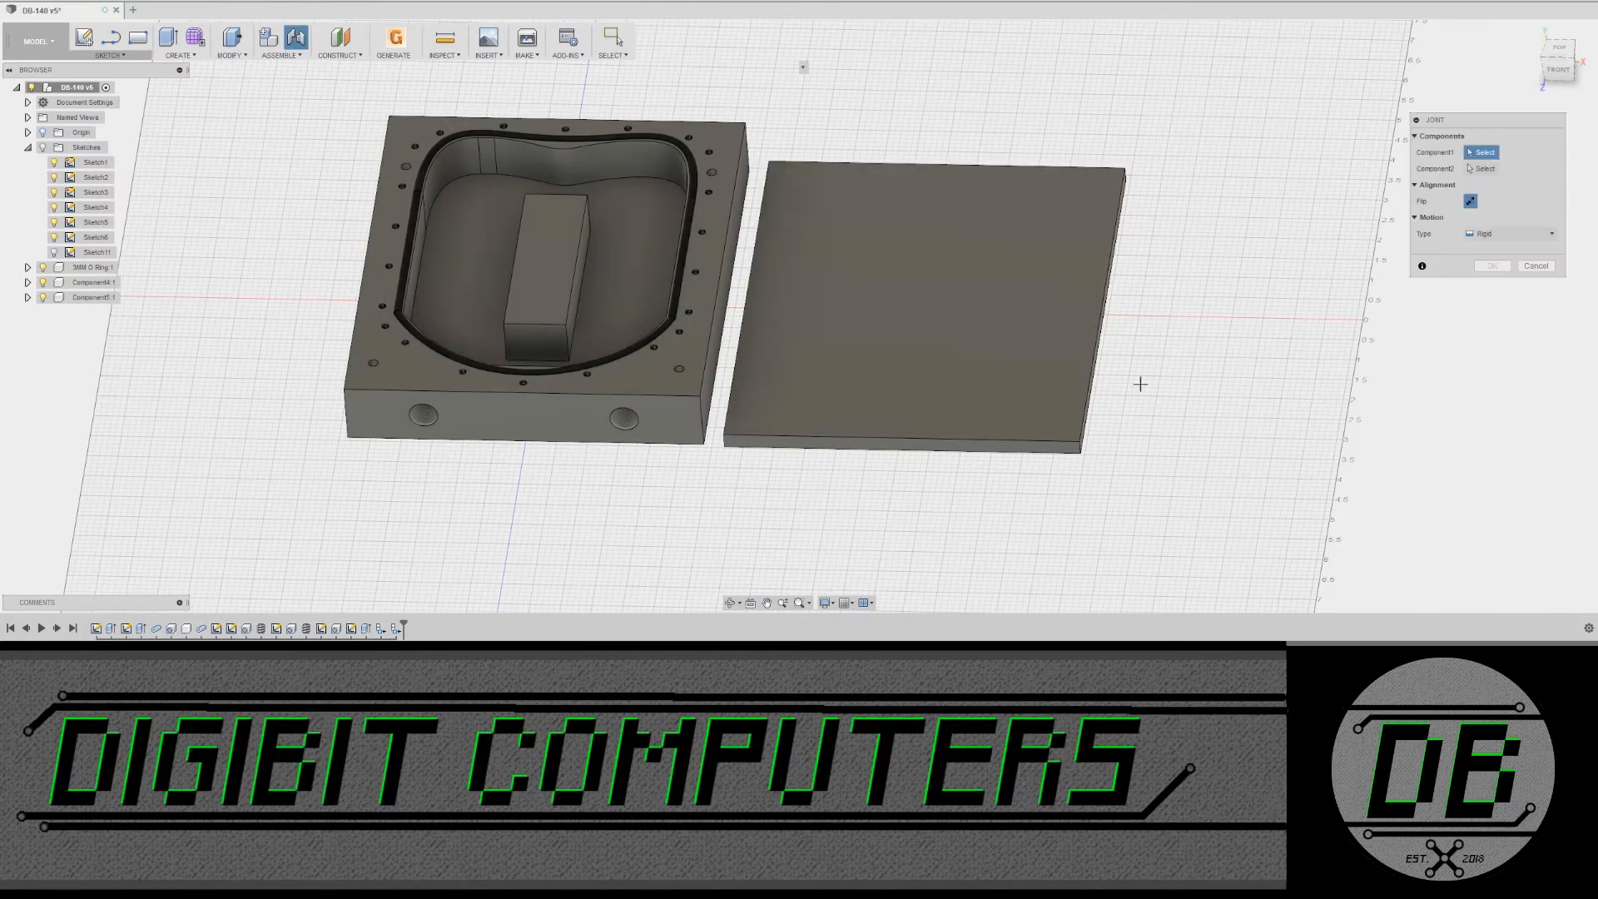
shift+middle_drag(1099, 400, 950, 331)
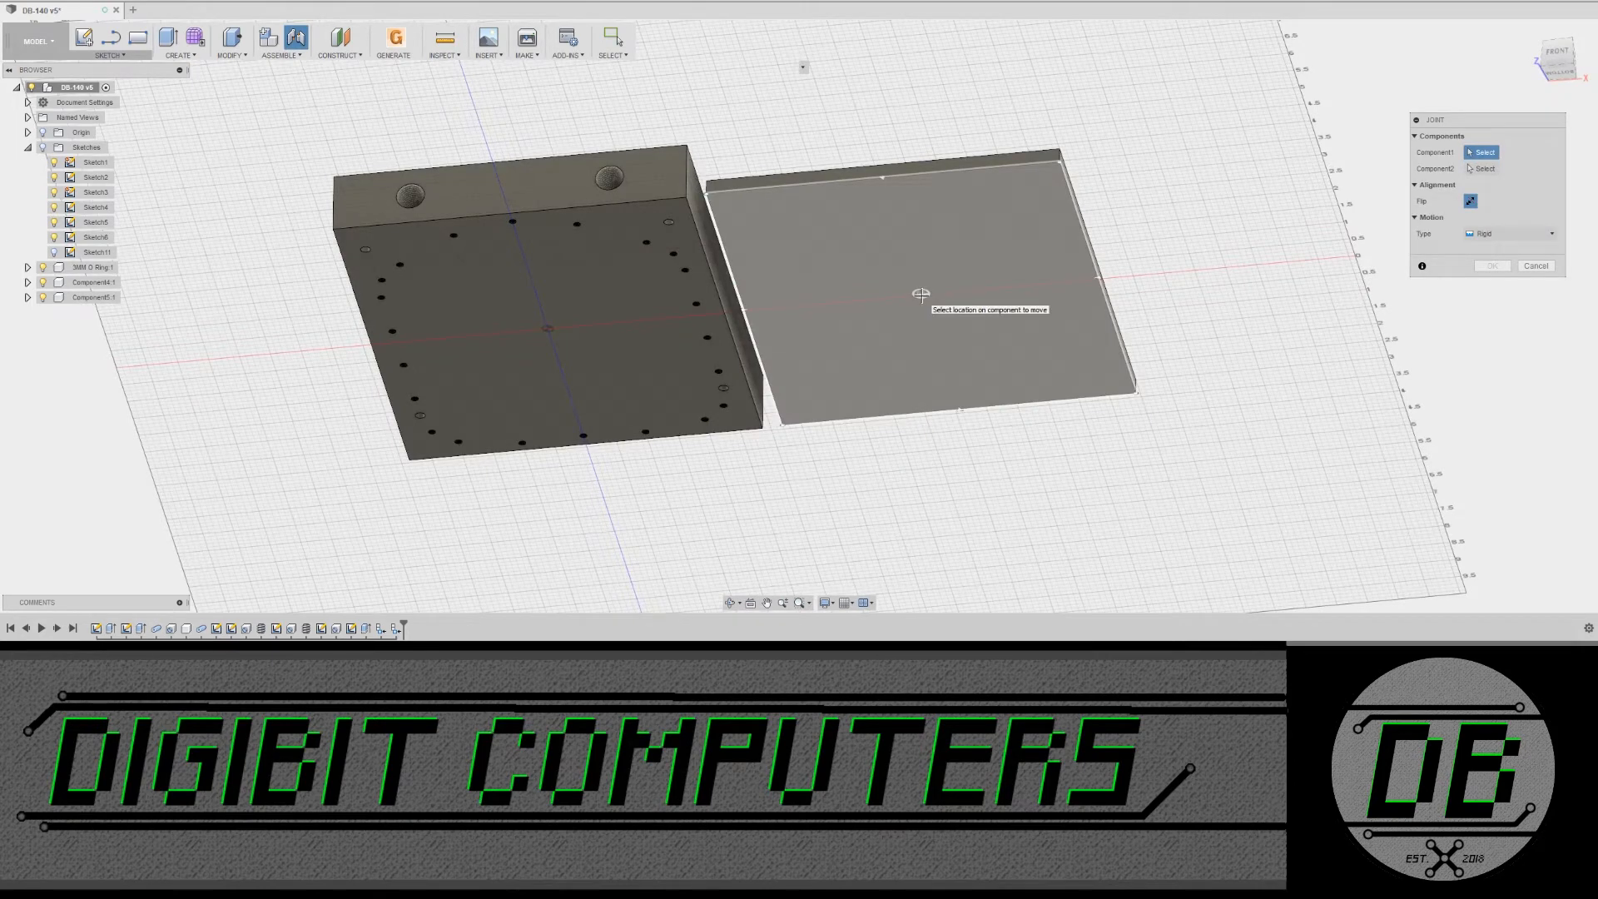
click(920, 294)
shift+middle_drag(921, 293, 784, 242)
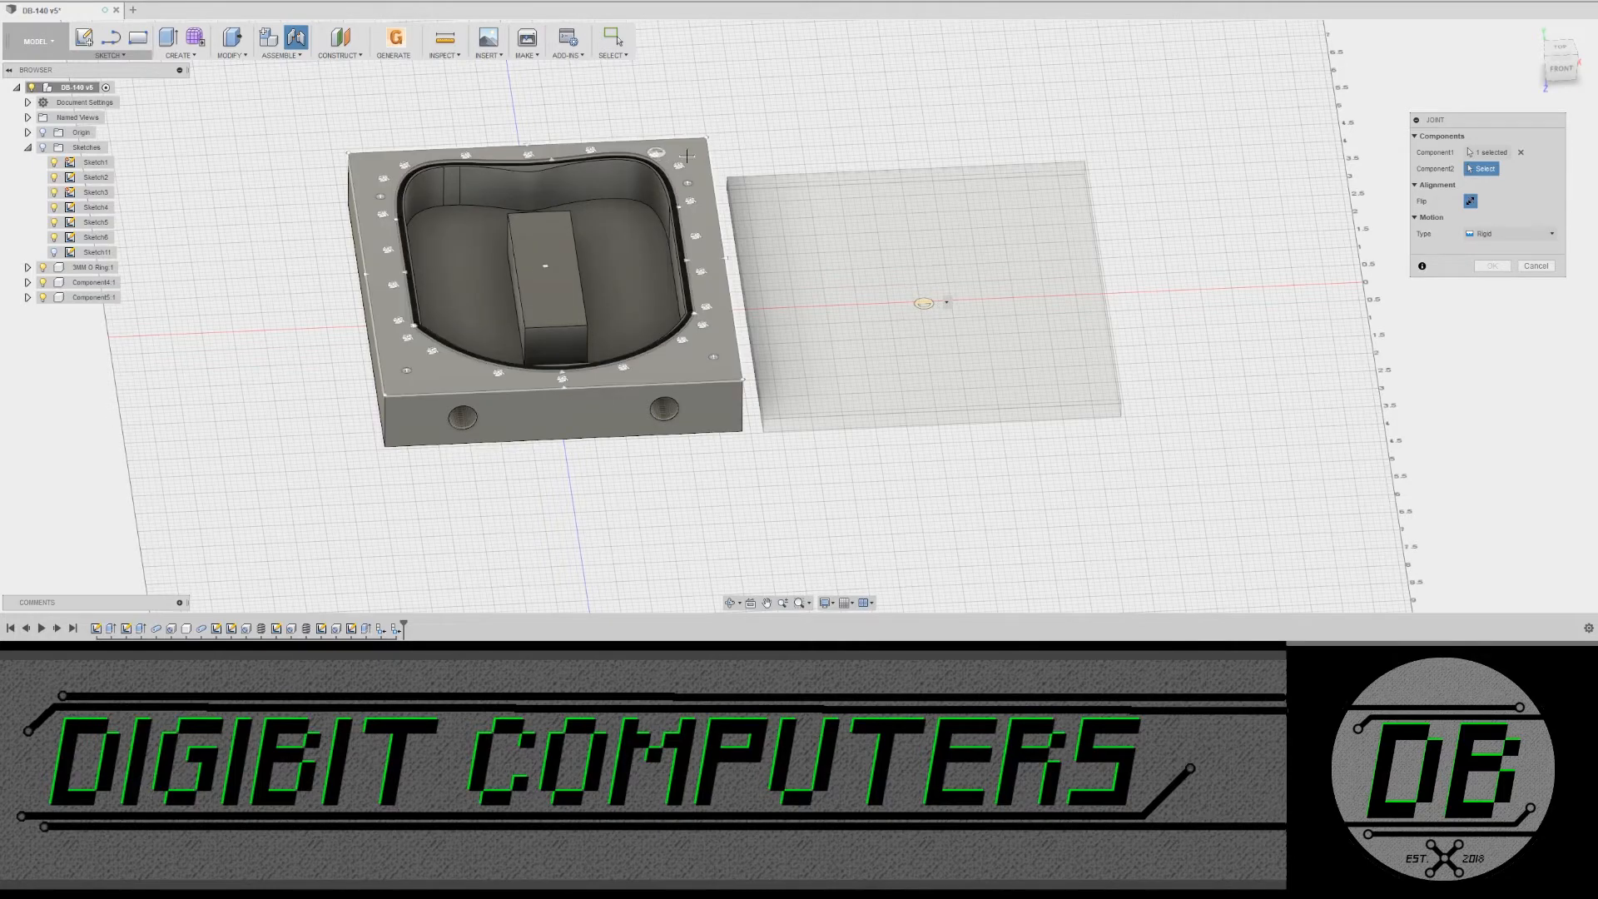
click(548, 265)
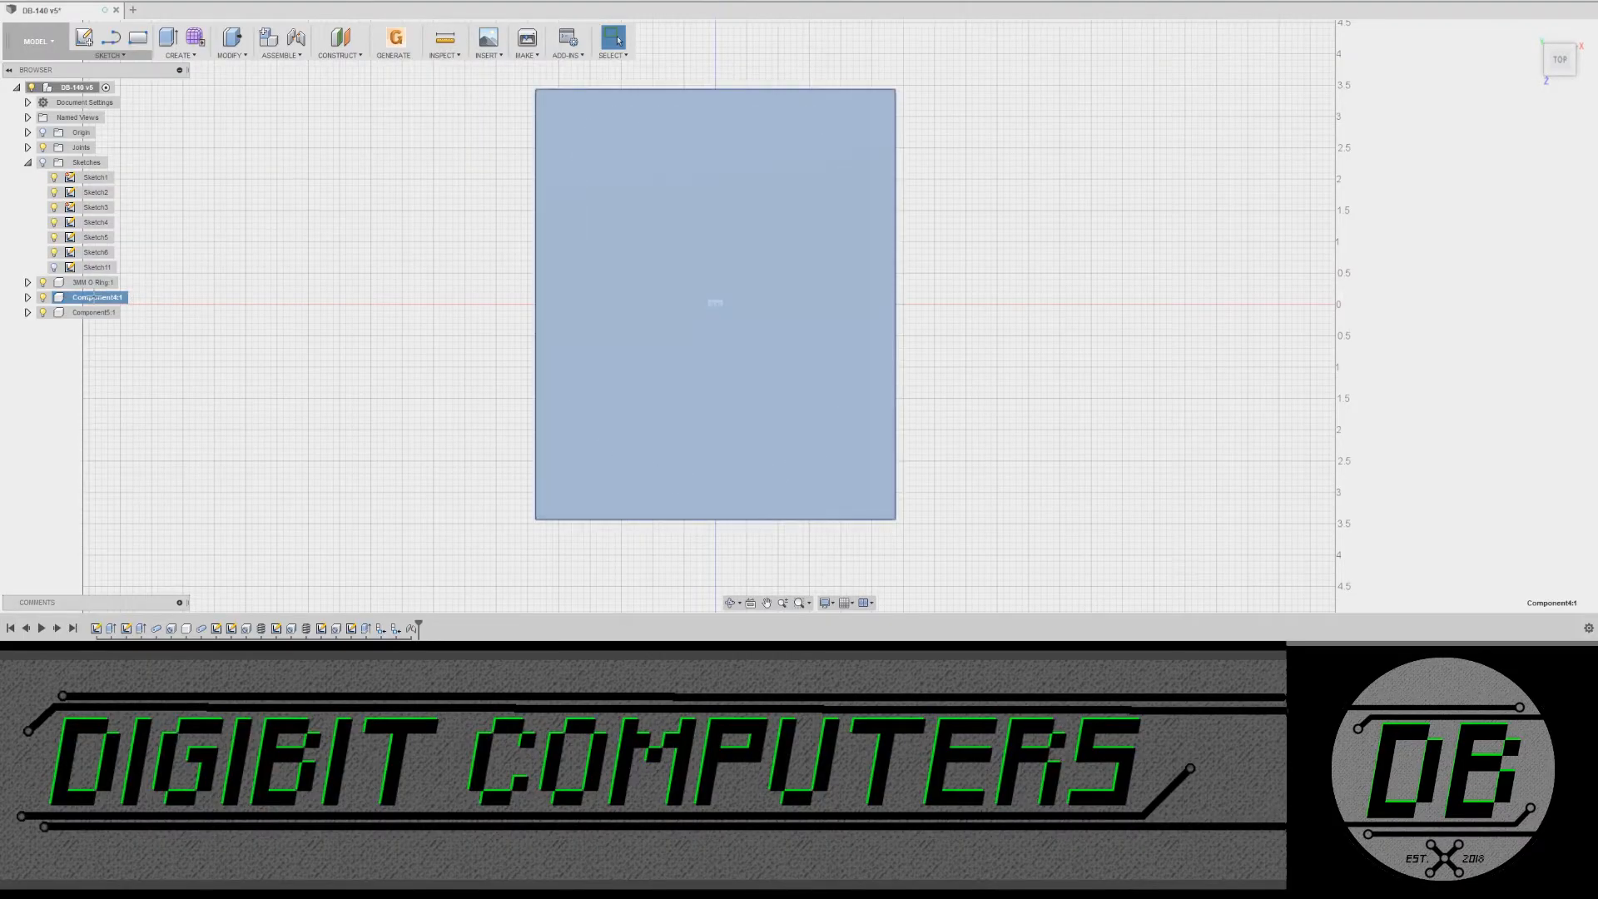
Step: Assign the Acrylic, Clear physical material already in the design to the cover plate component
right_click(95, 297)
click(142, 100)
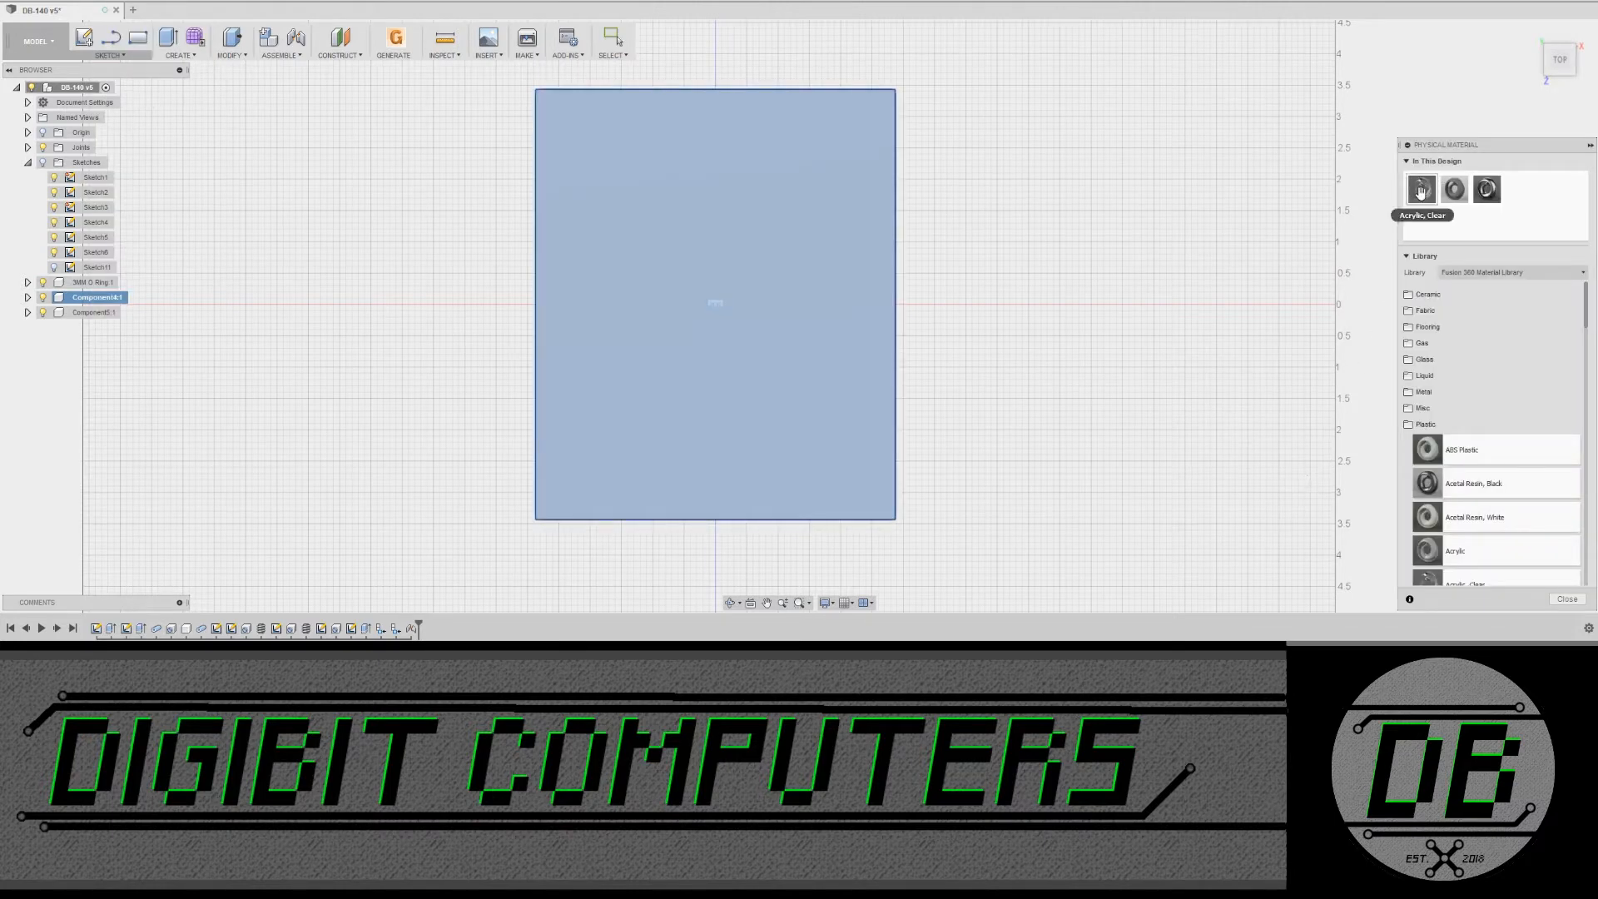
drag(1421, 190, 120, 300)
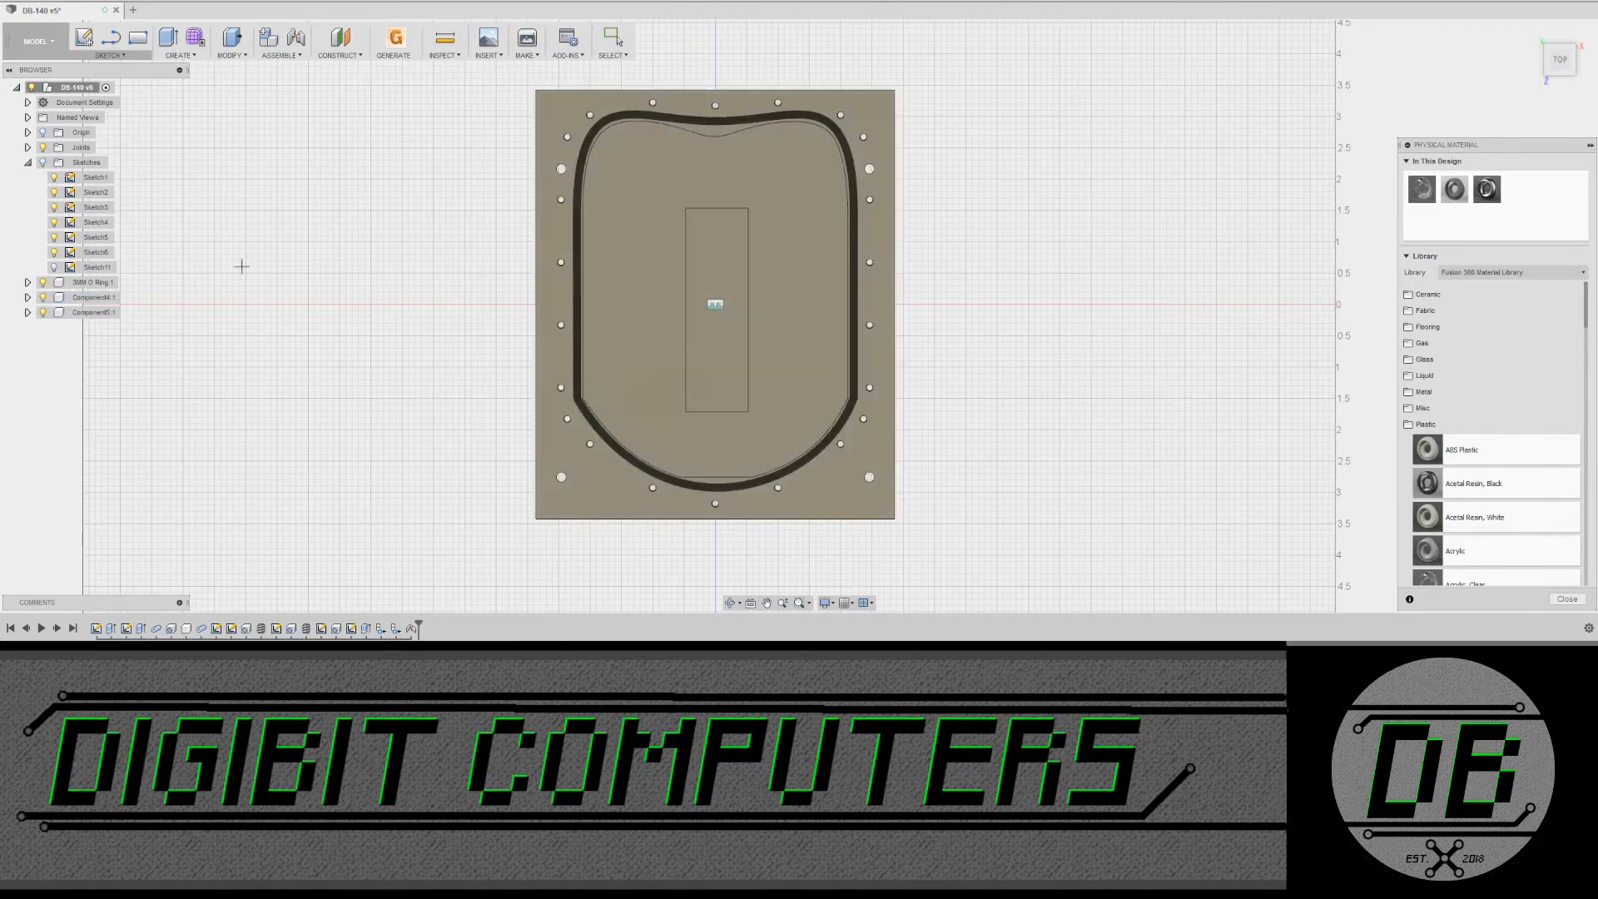
click(1565, 599)
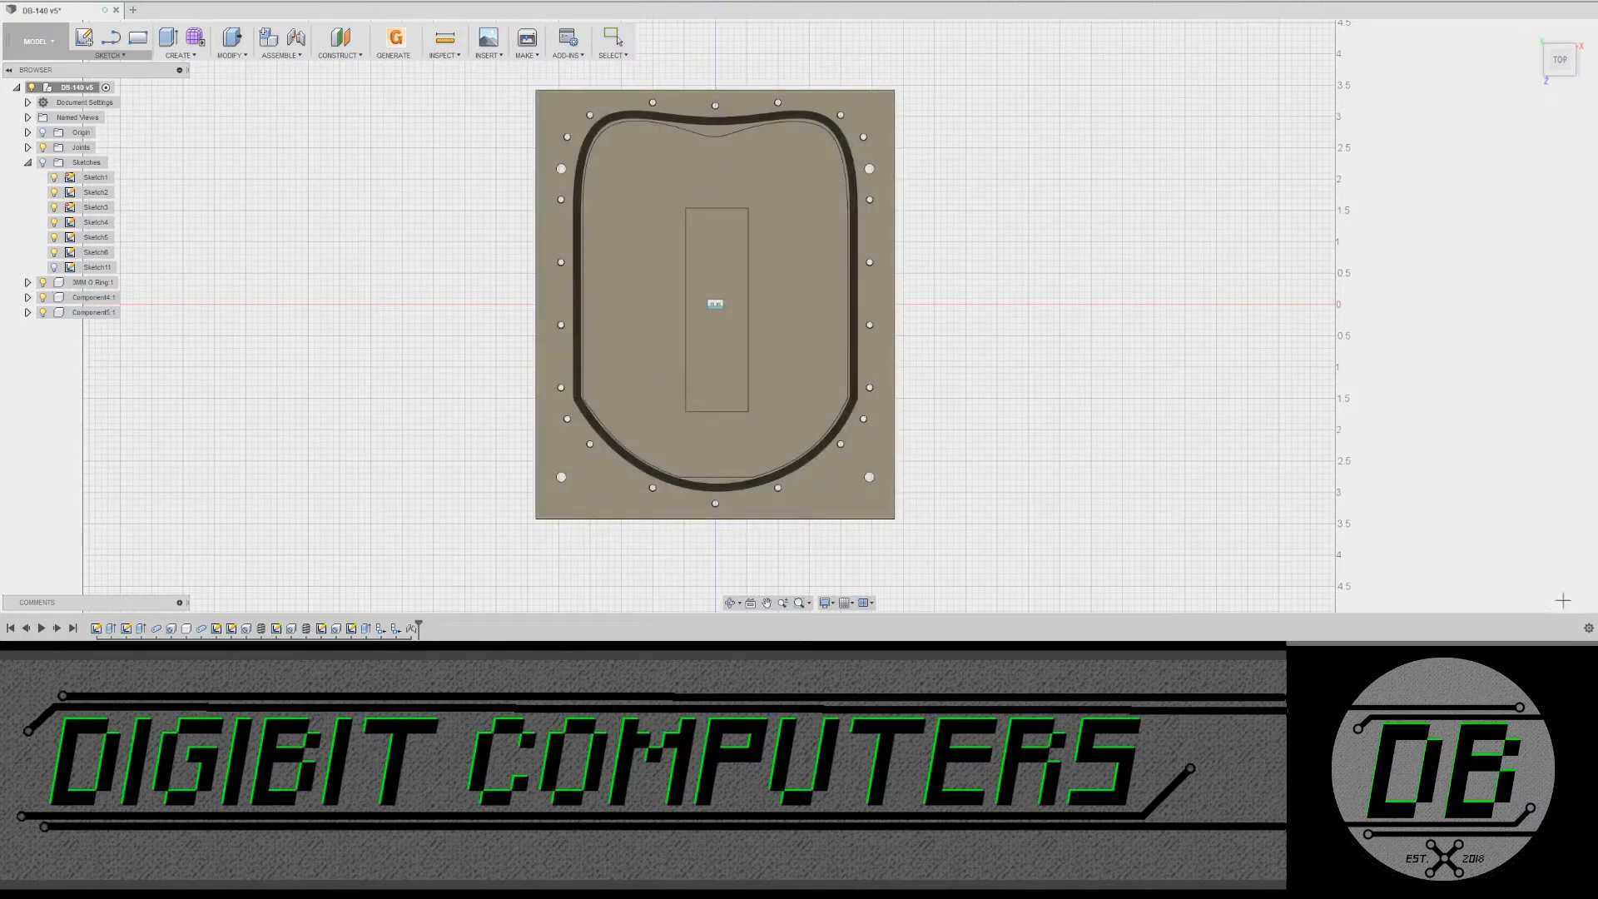
Step: Place a simple tapped hole on the cover plate's top face, inside the upper-left area of the O-ring outline
shift+middle_drag(910, 375, 1028, 392)
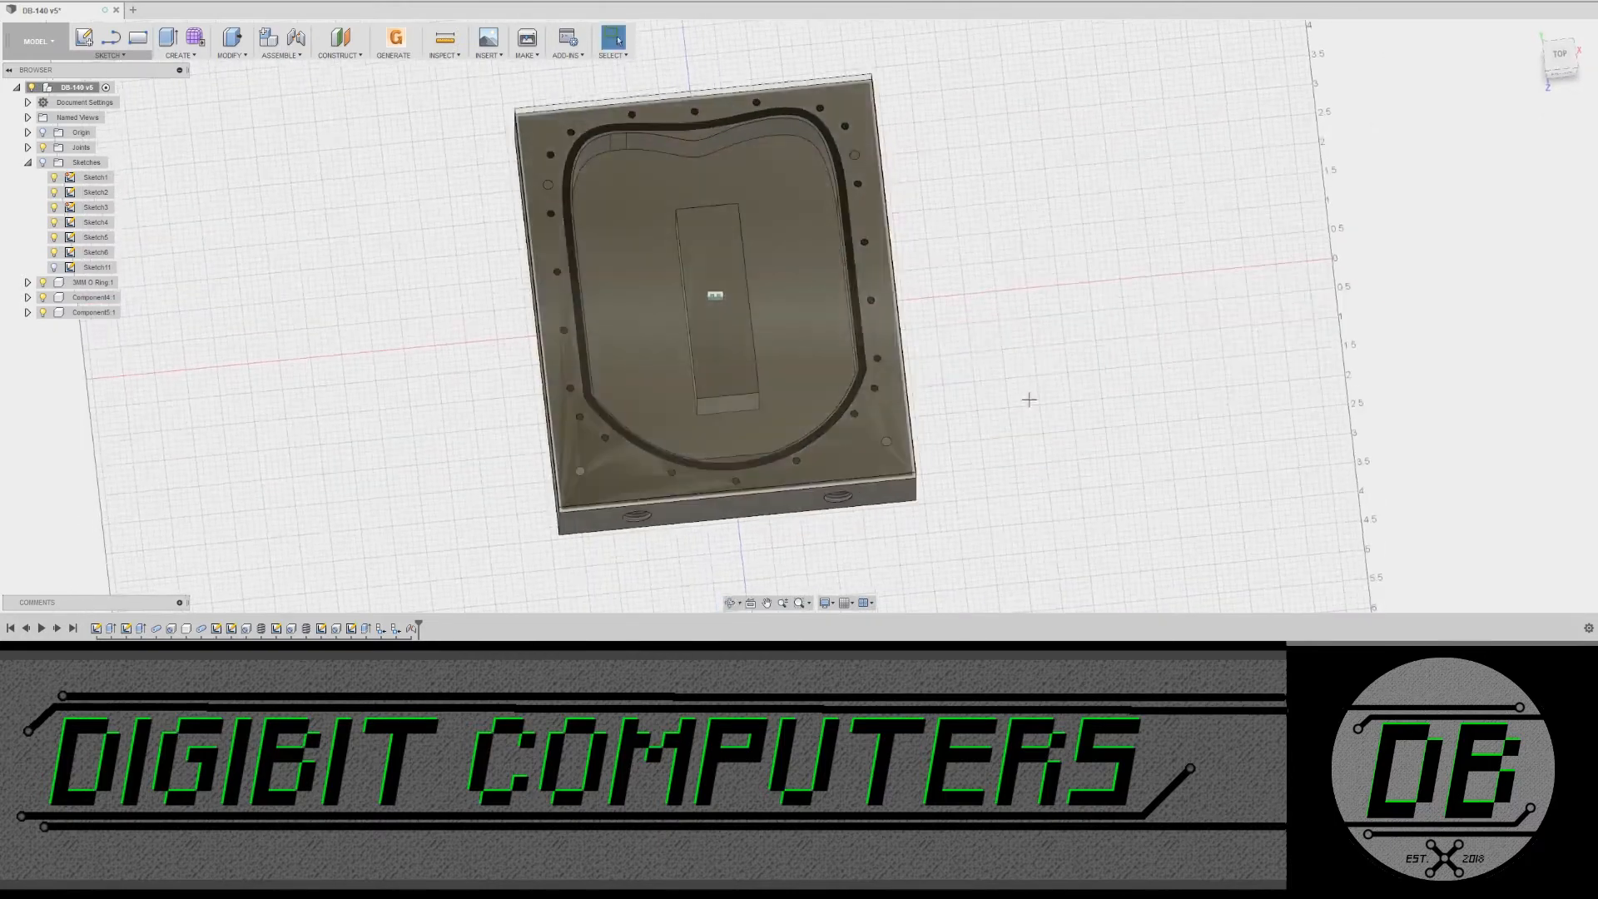
click(1560, 55)
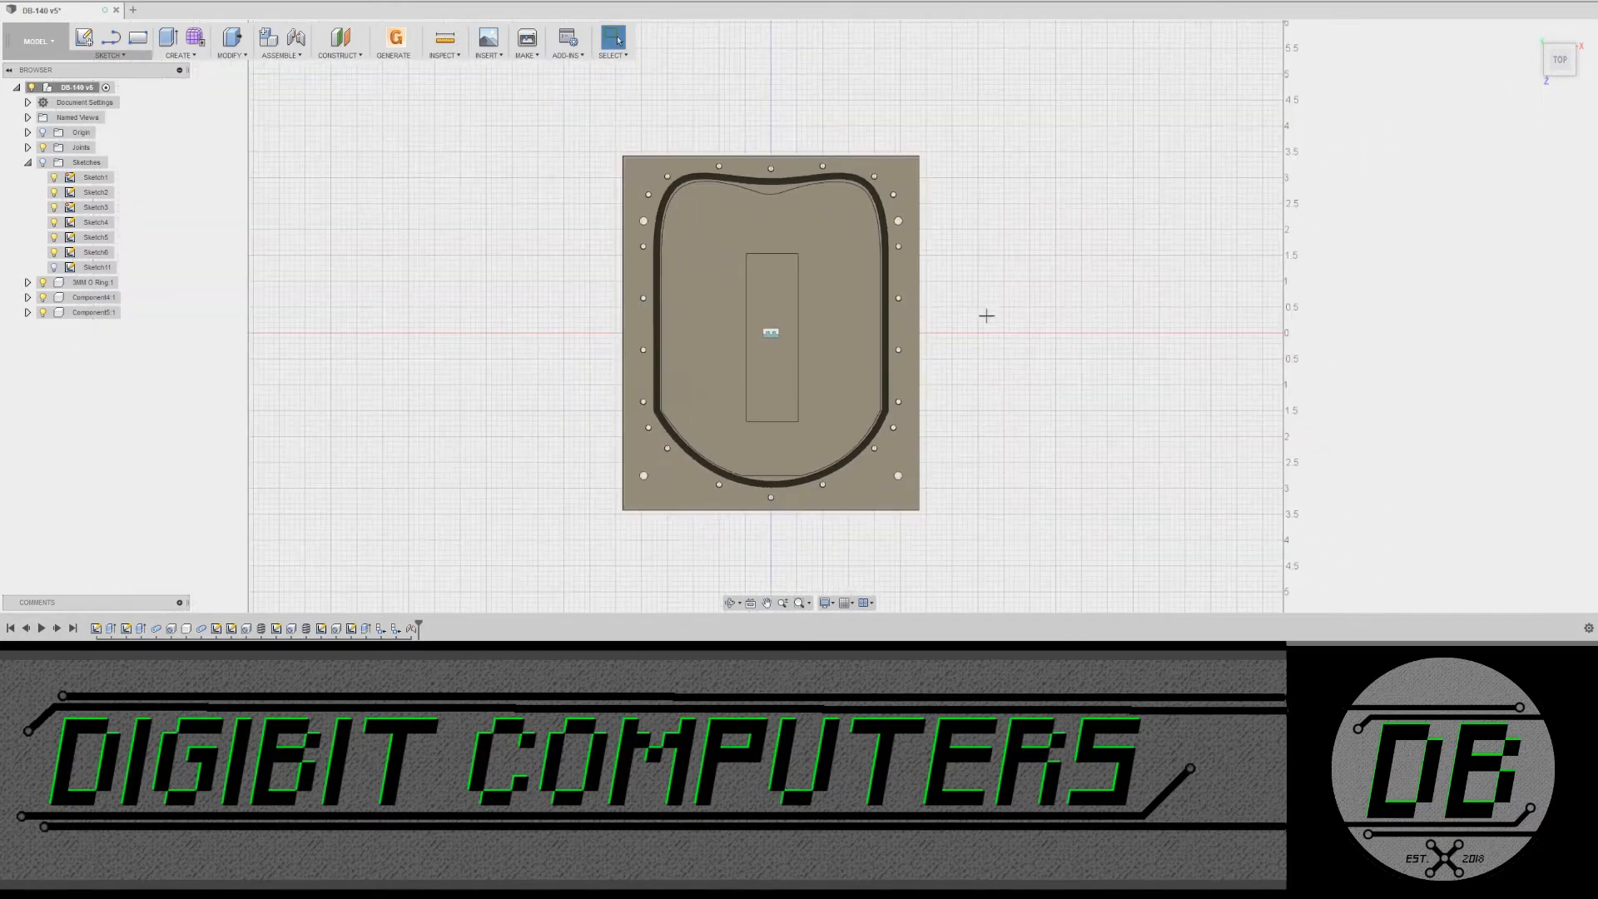
scroll(987, 316, up, 3)
click(176, 55)
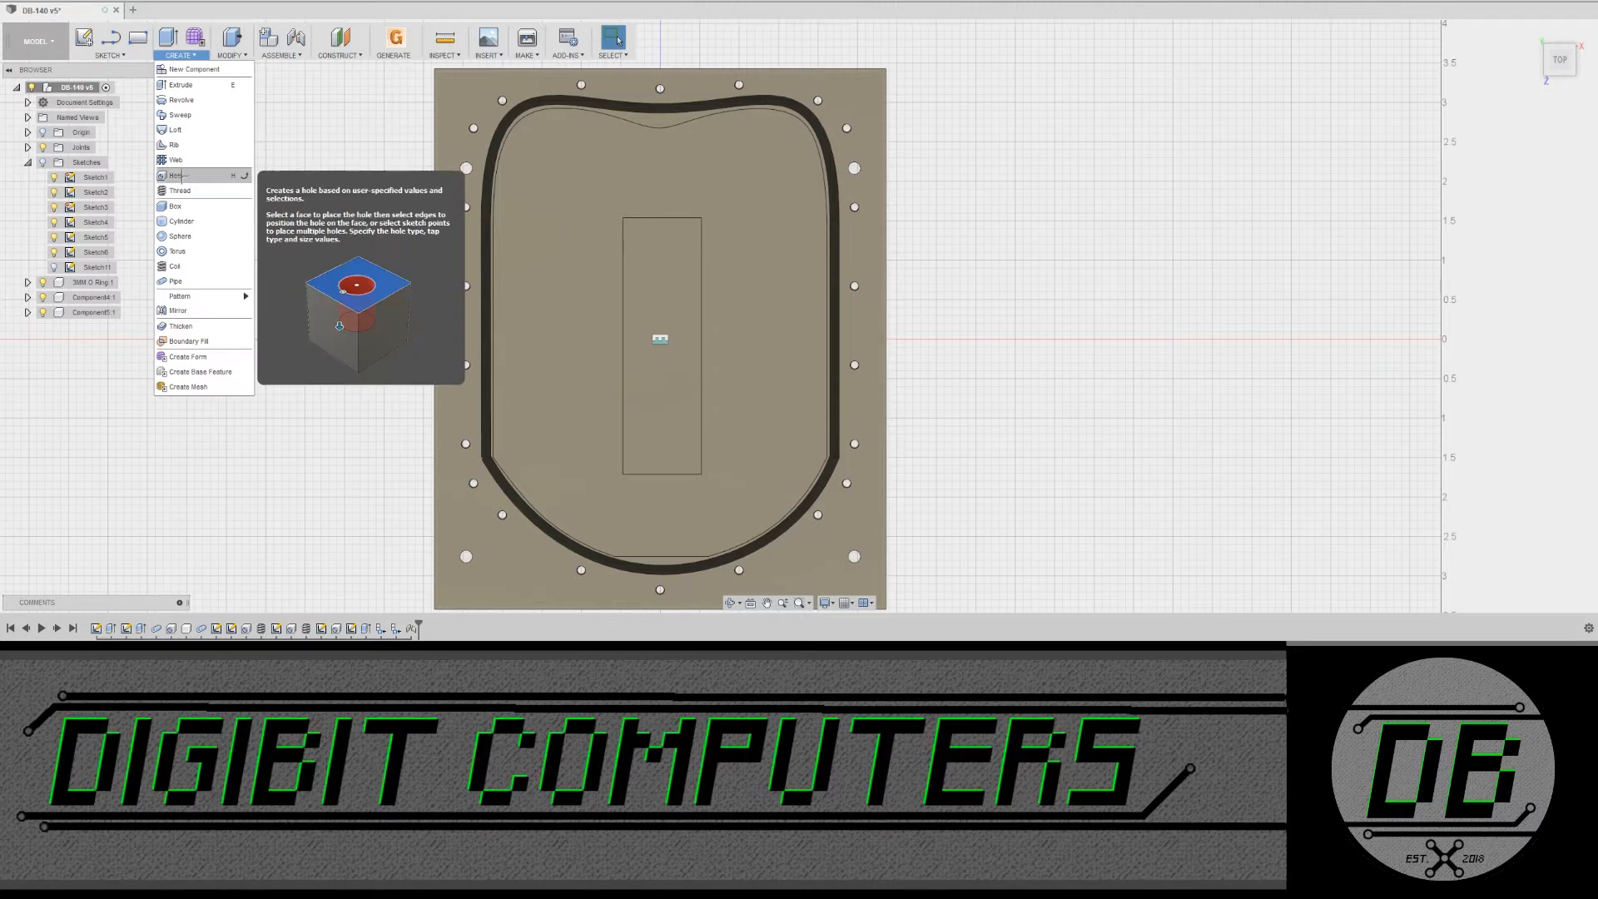
click(182, 175)
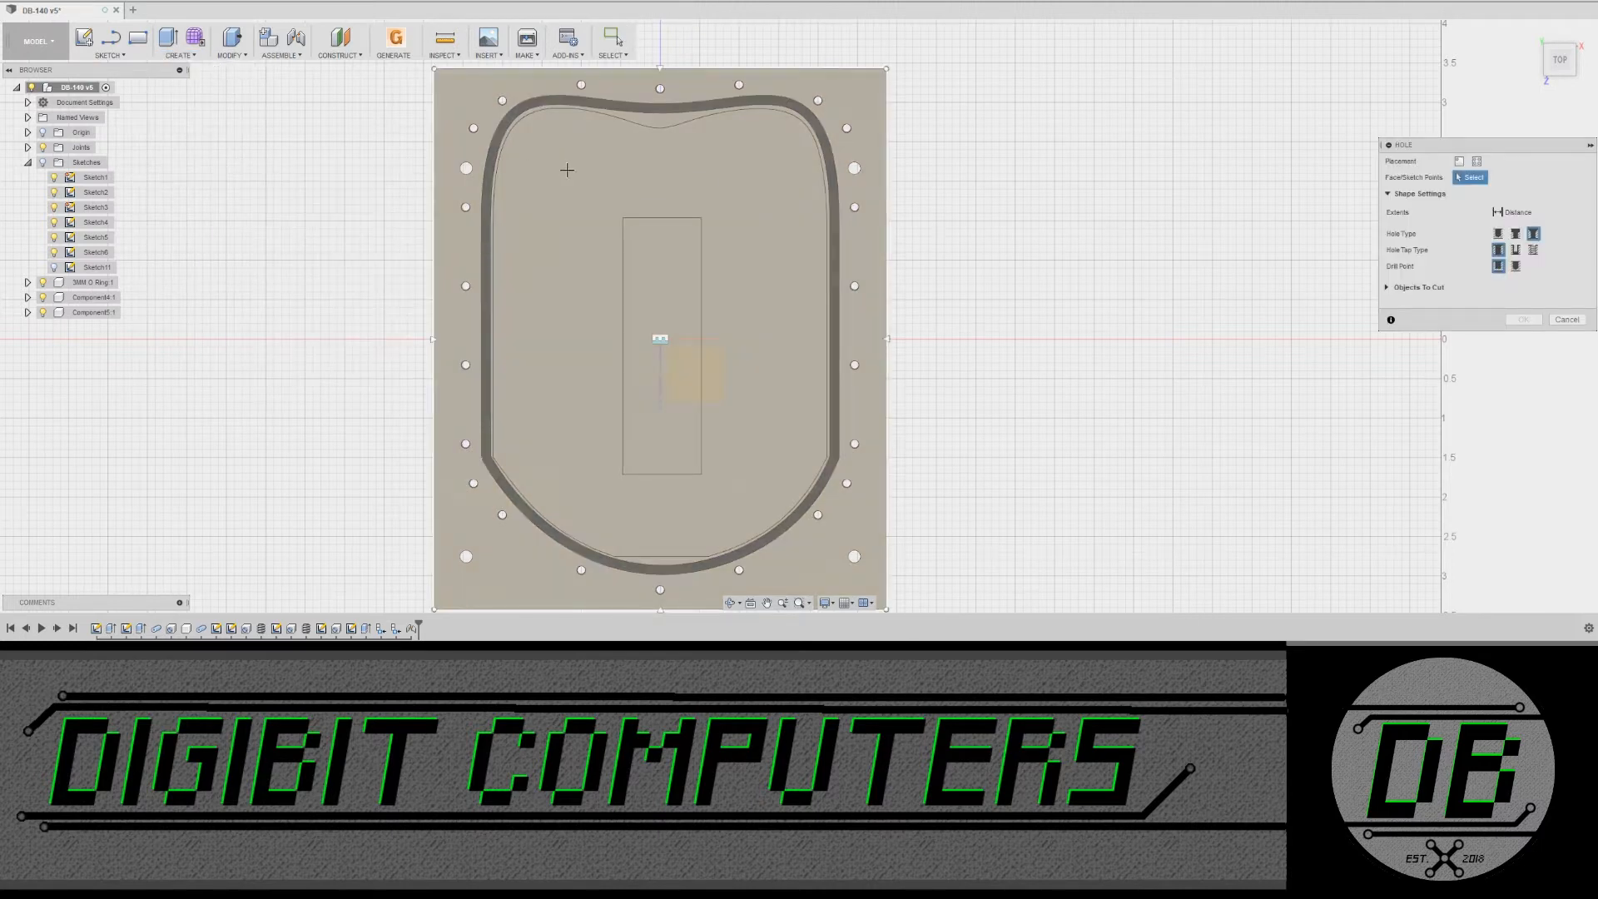
click(563, 170)
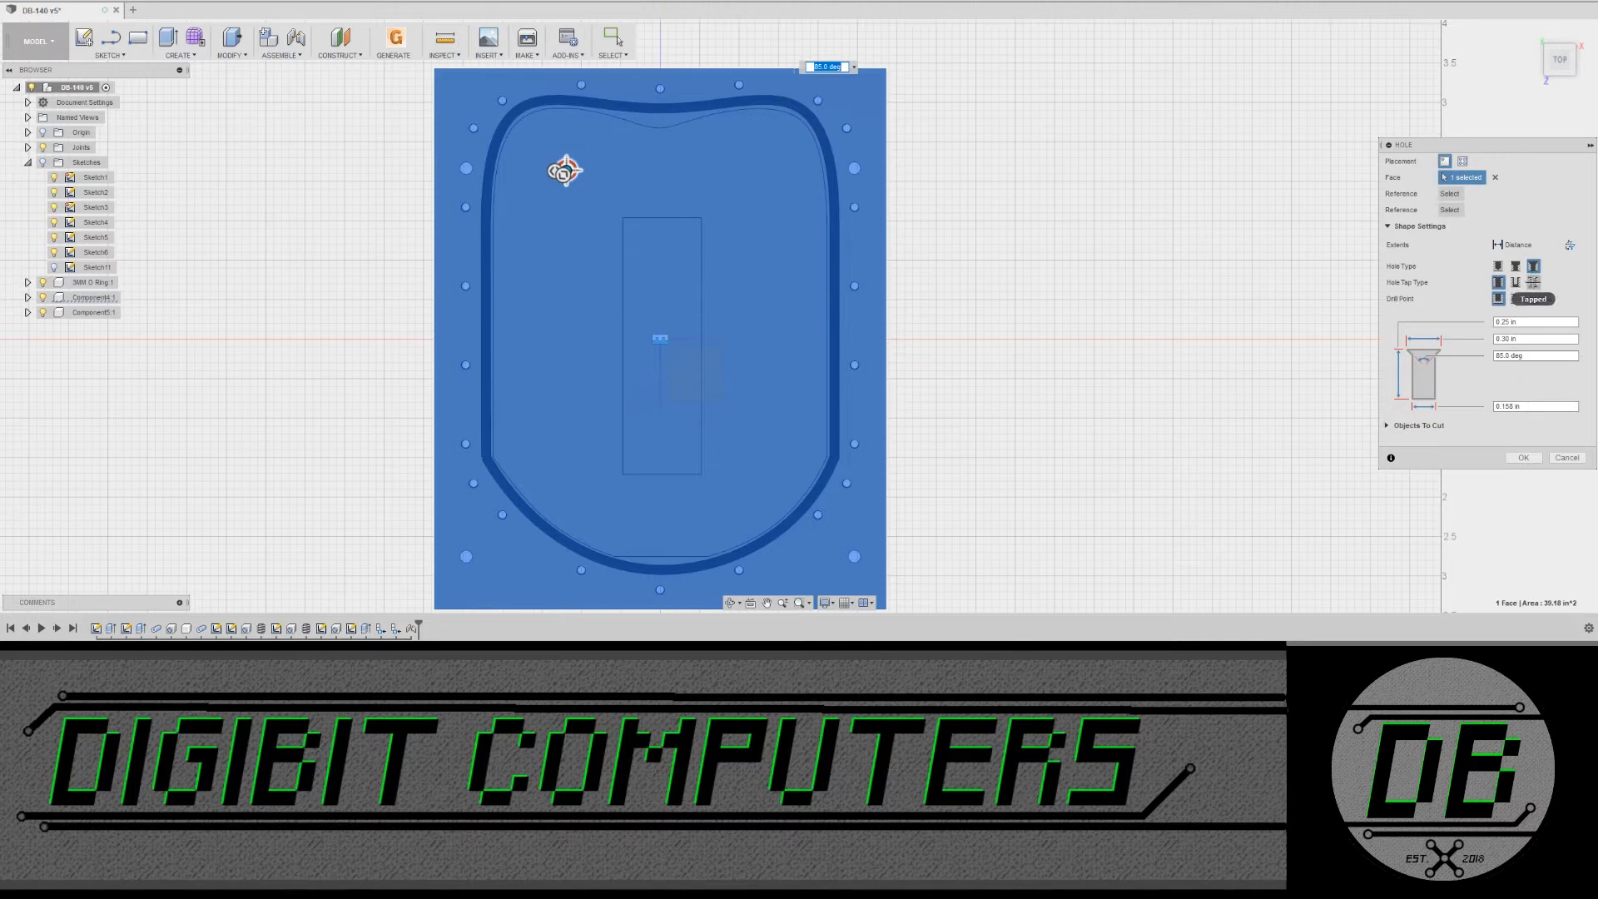
click(1497, 267)
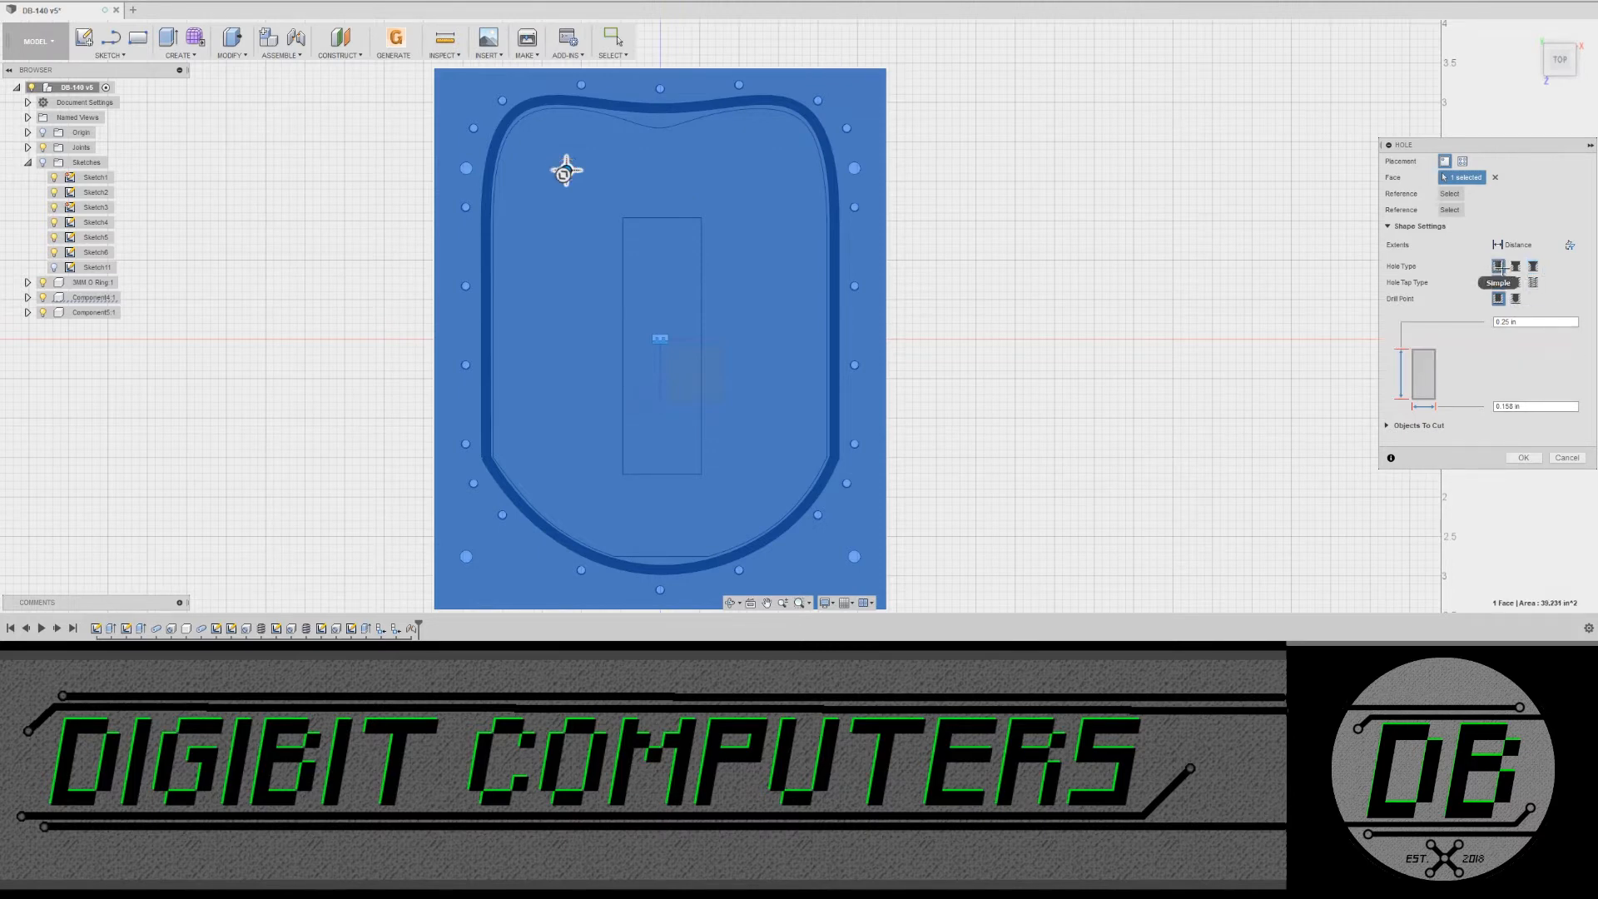
click(1534, 283)
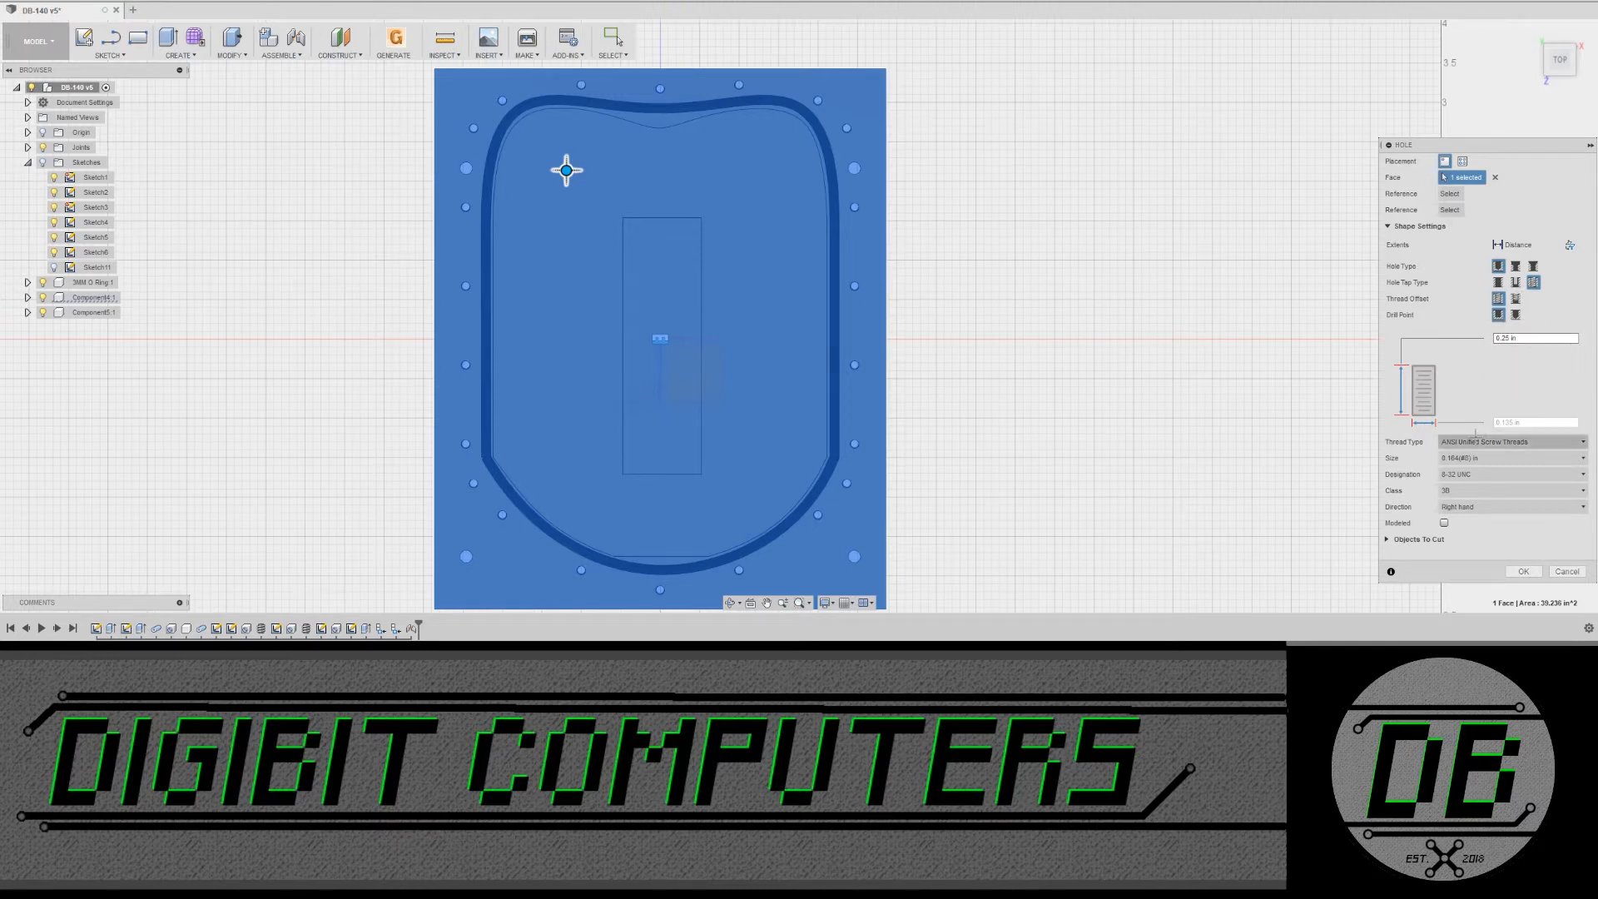
Step: Set the hole's thread to BSP Pipe Threads, size 1/4, with modeled threads, and create it
click(1498, 442)
click(1492, 512)
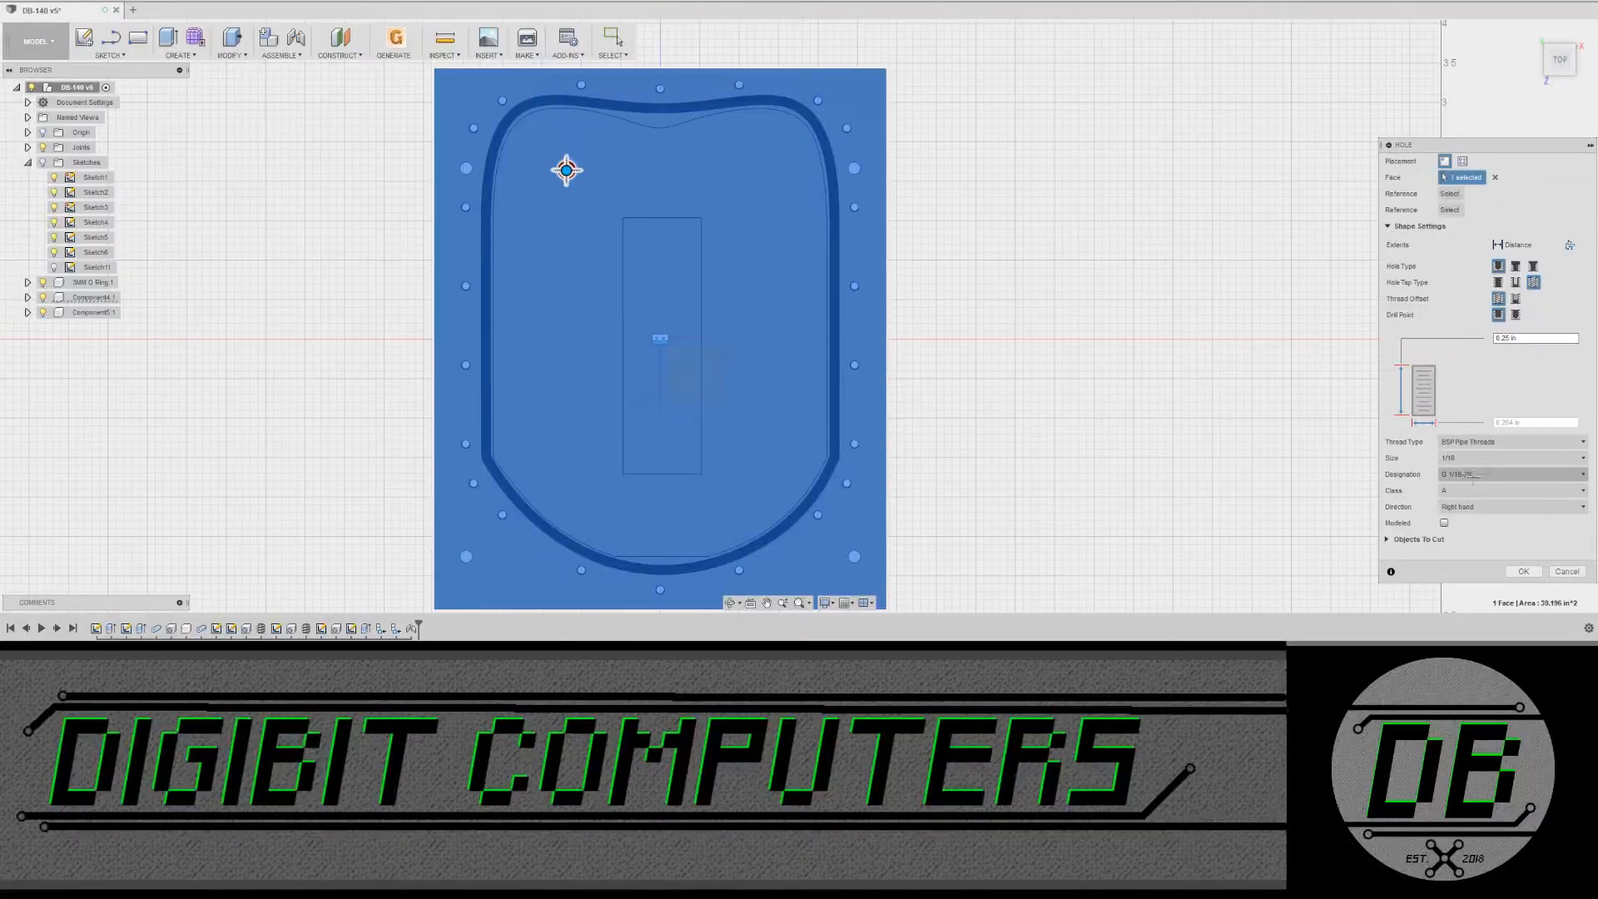
click(1469, 458)
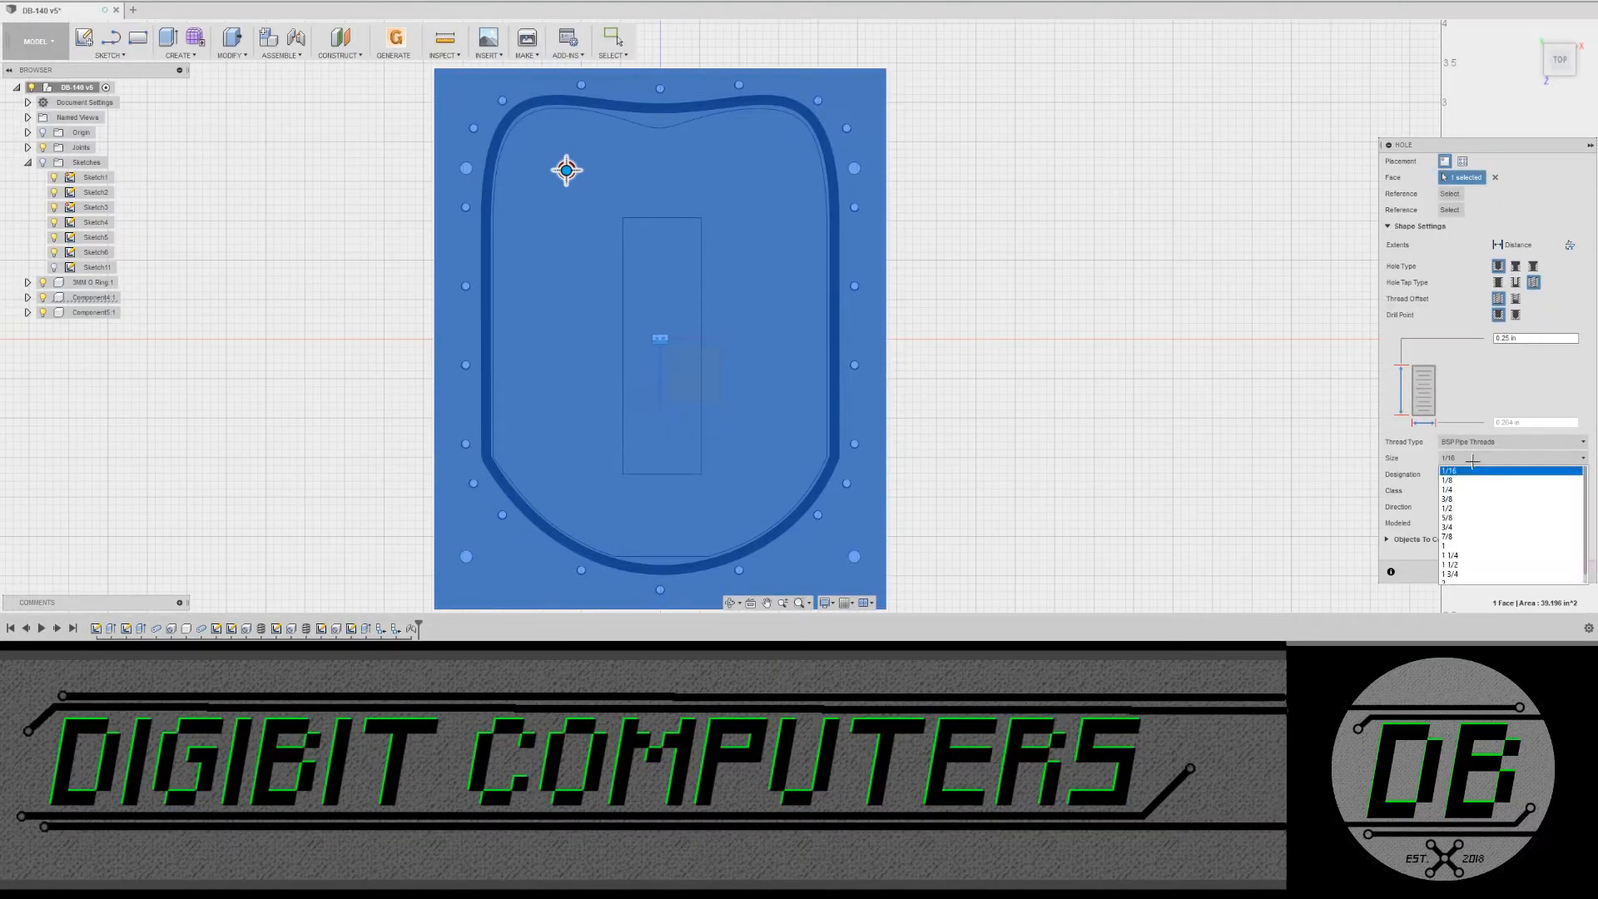
click(1470, 492)
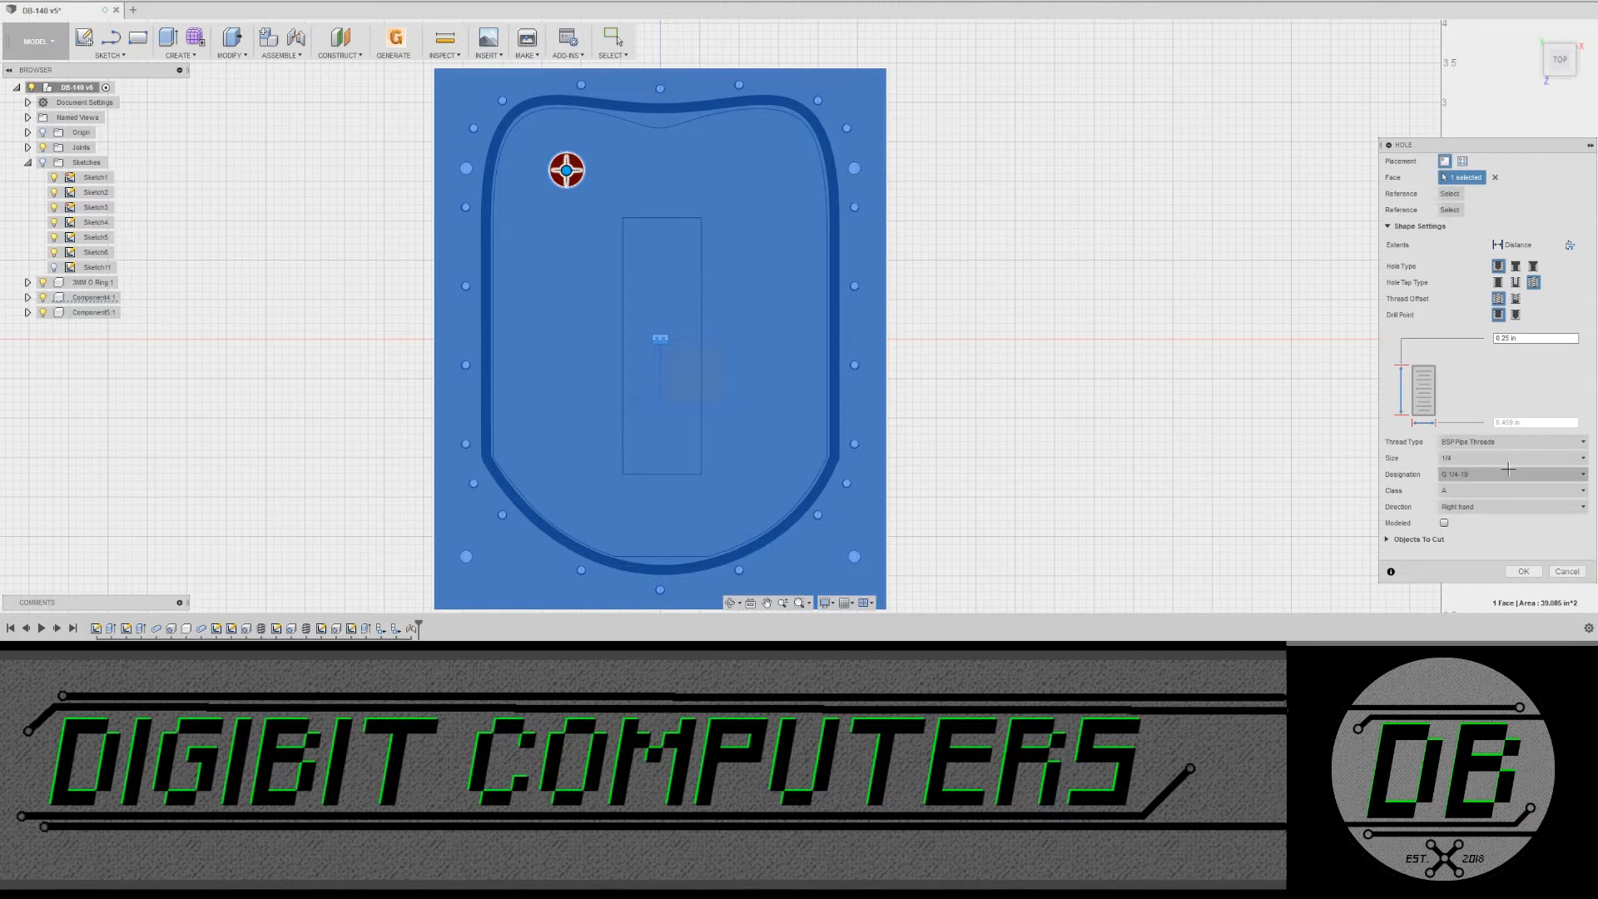
click(1445, 523)
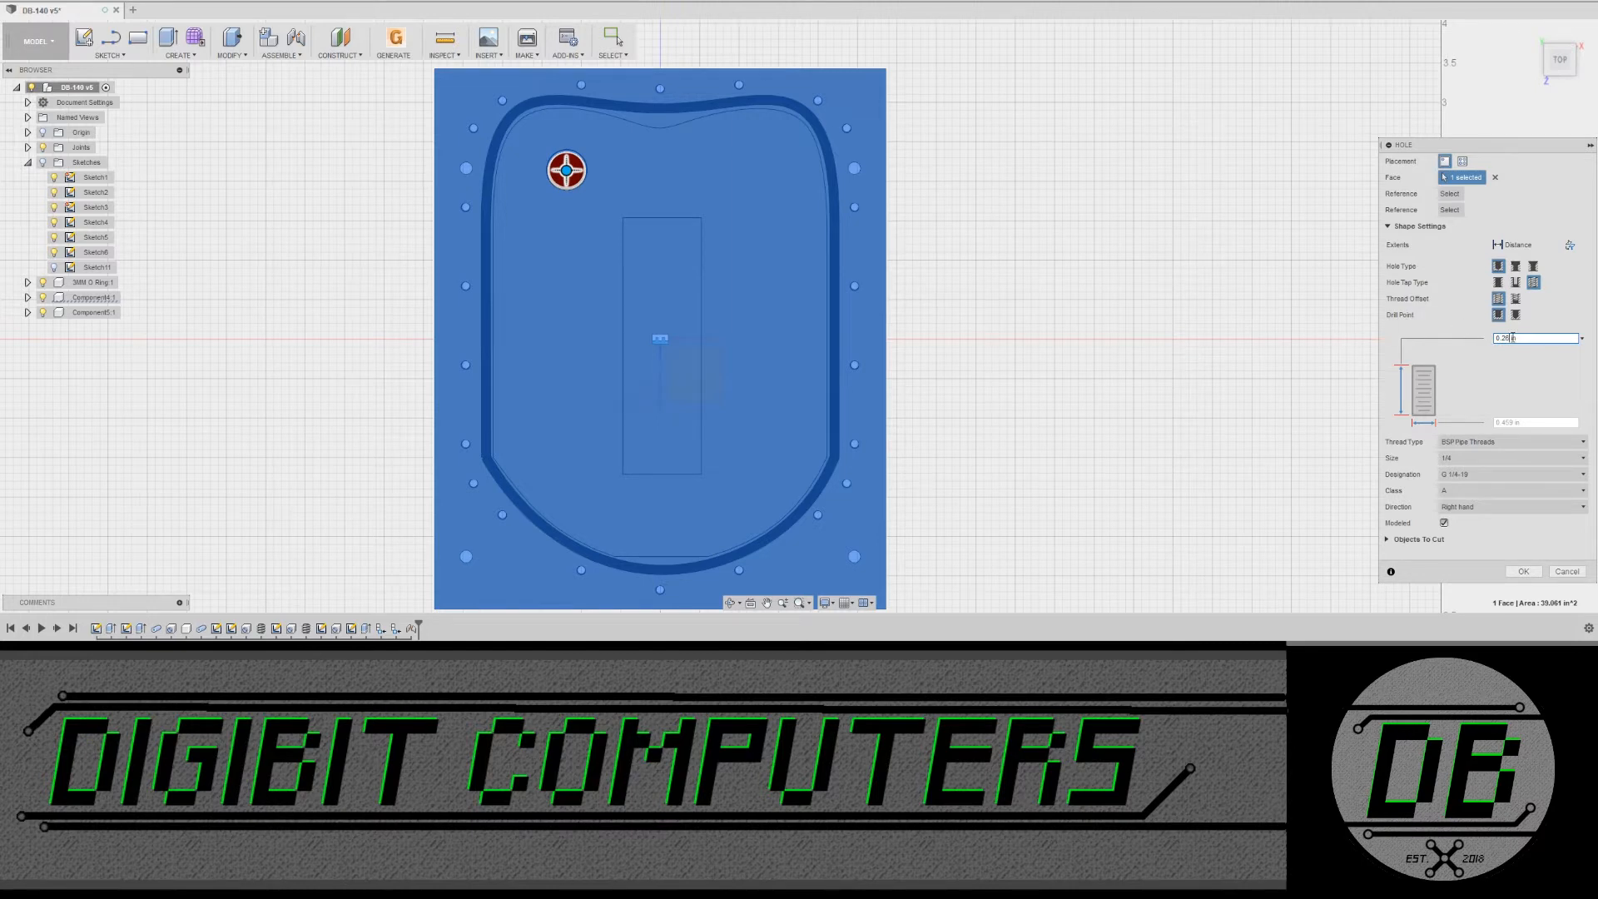
click(1521, 571)
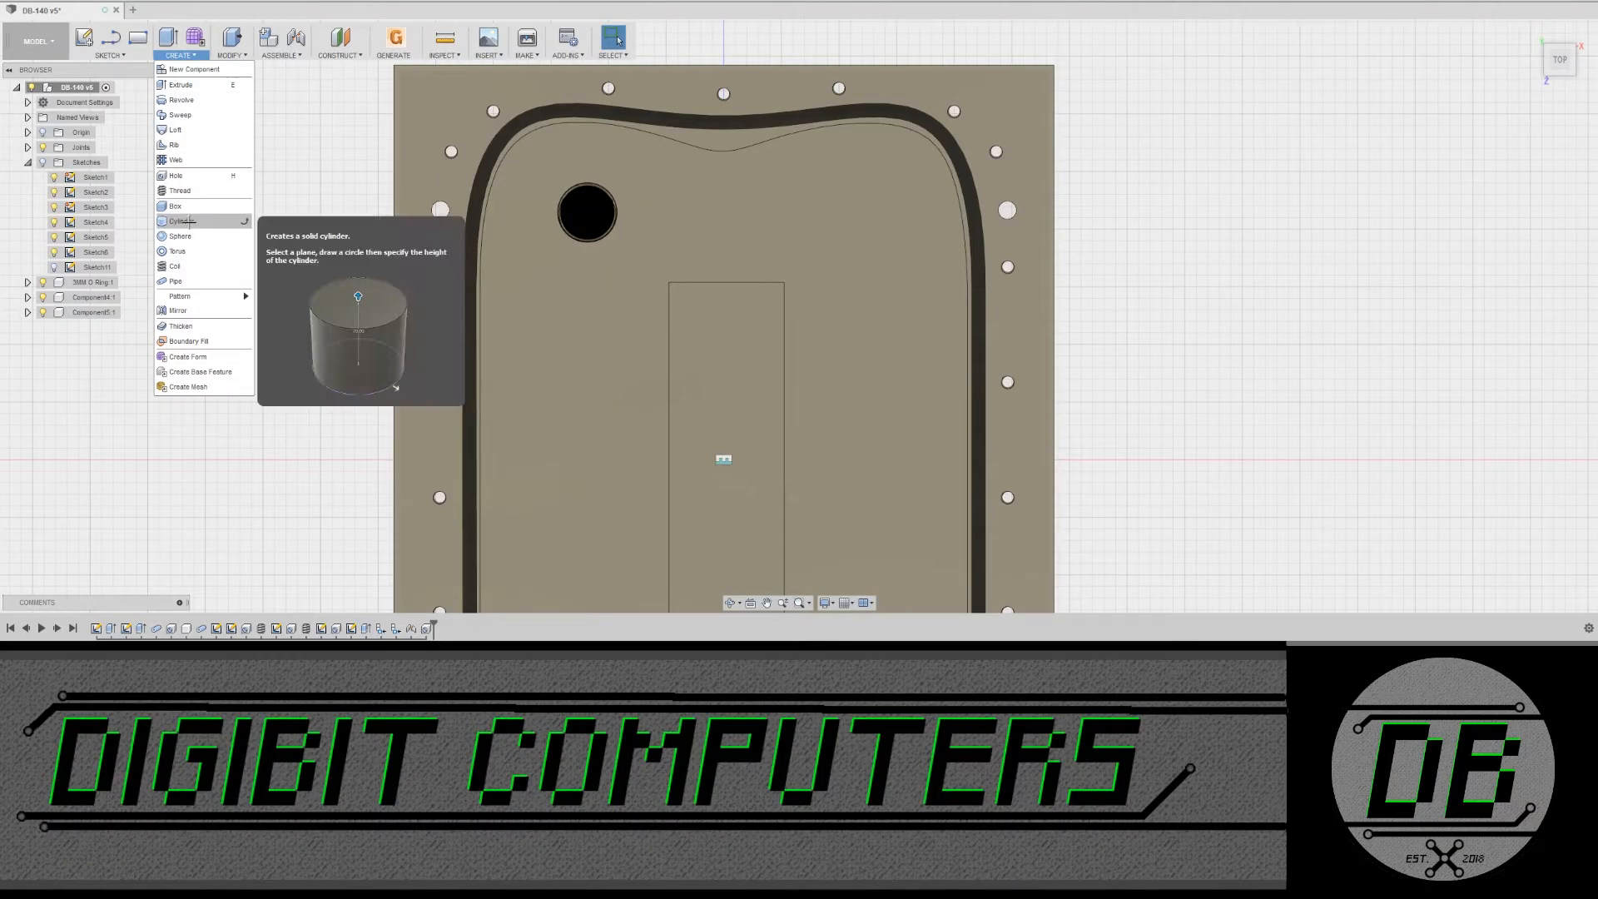
Step: Add a second modeled G 1/4-19 BSP tapped hole inside the O-ring outline's upper-right corner
click(175, 175)
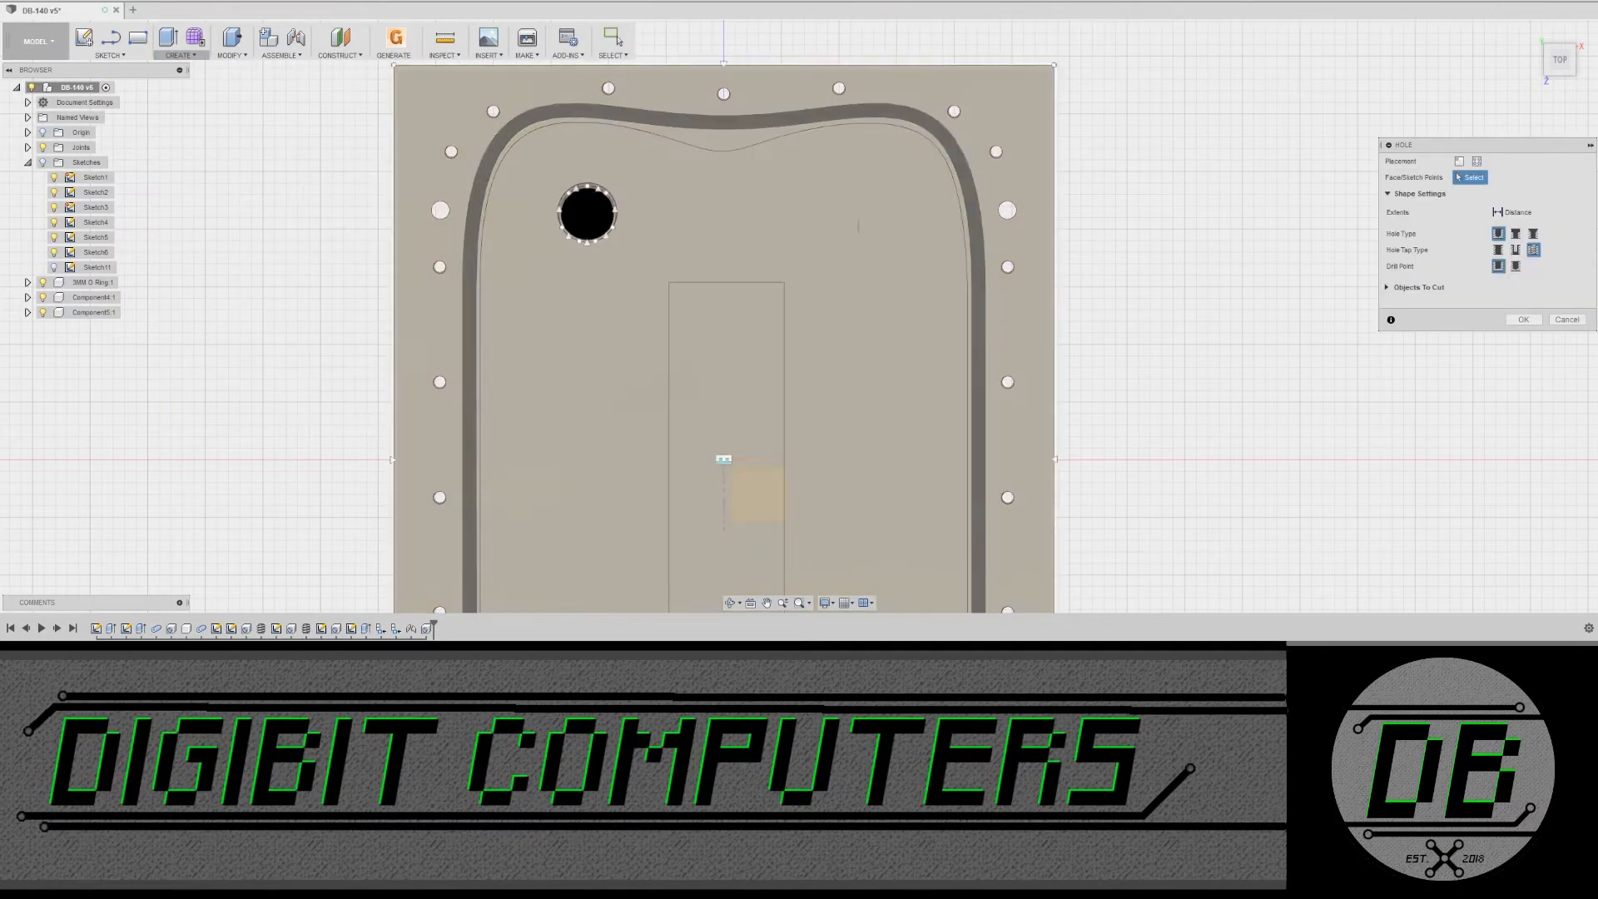
click(864, 211)
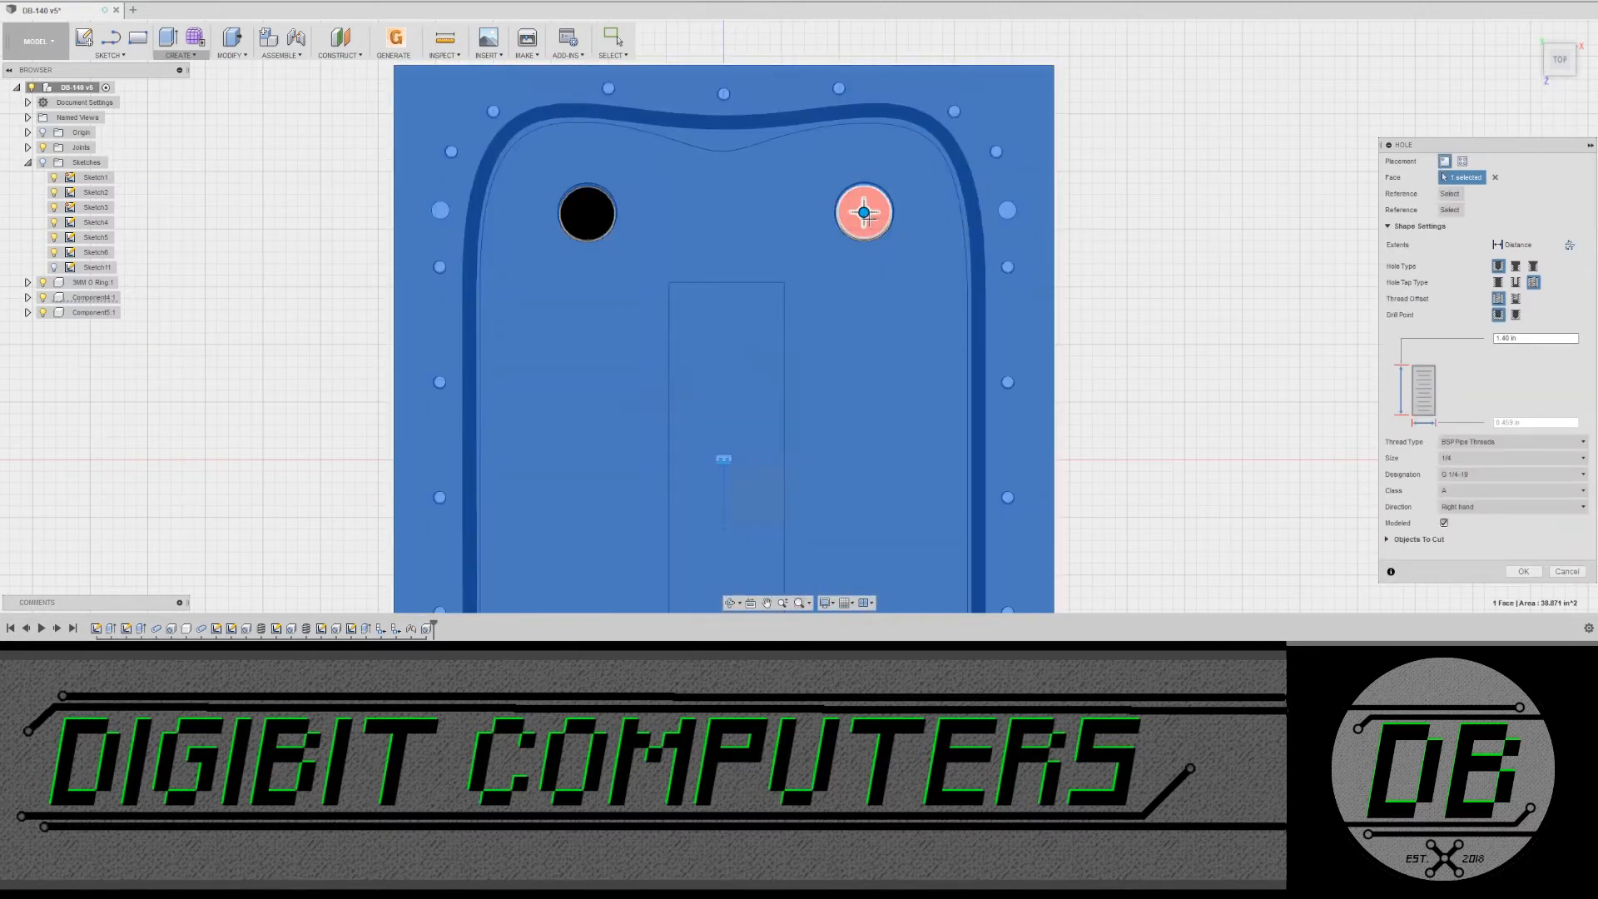
drag(864, 211, 887, 187)
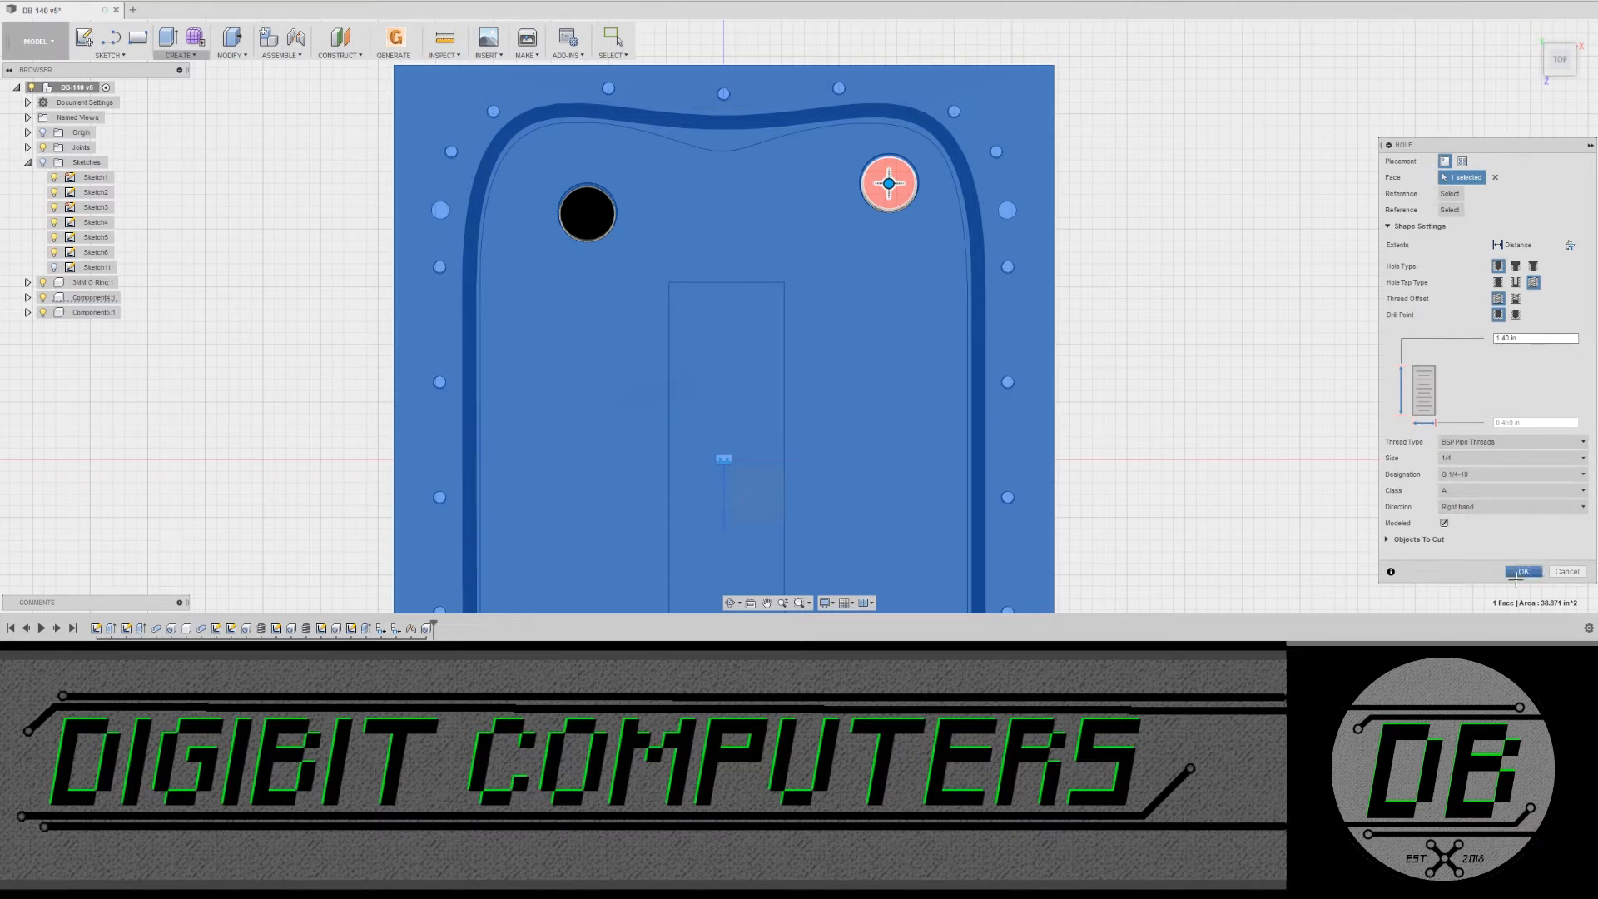
click(1520, 572)
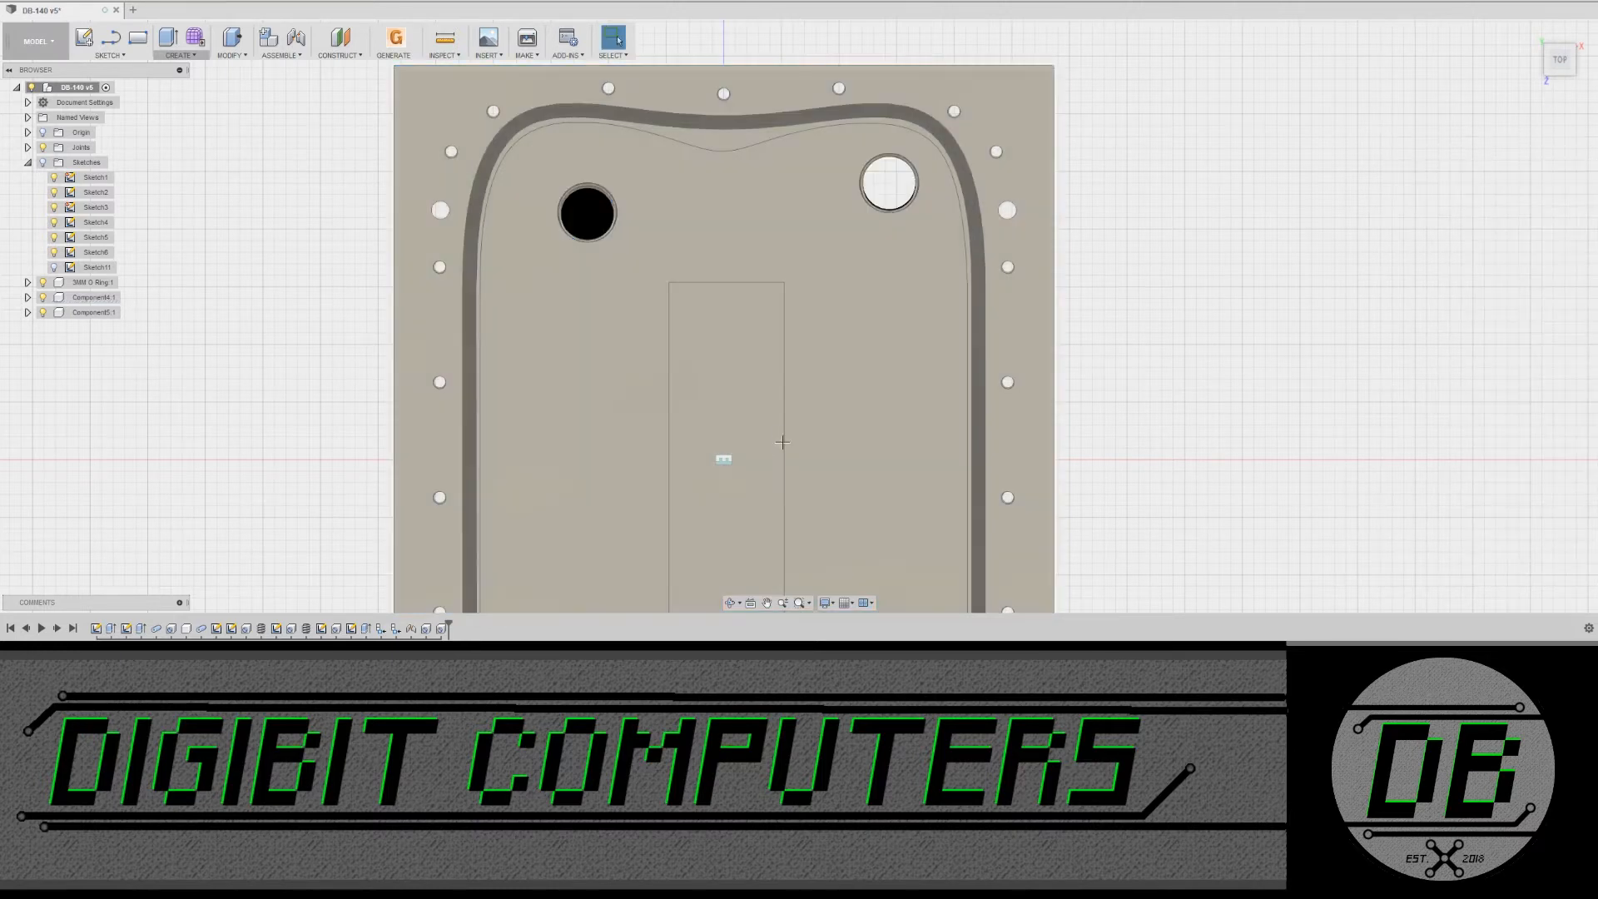
Step: Edit the first tapped hole and move it outward into the upper-left corner to roughly mirror the second hole
double_click(426, 629)
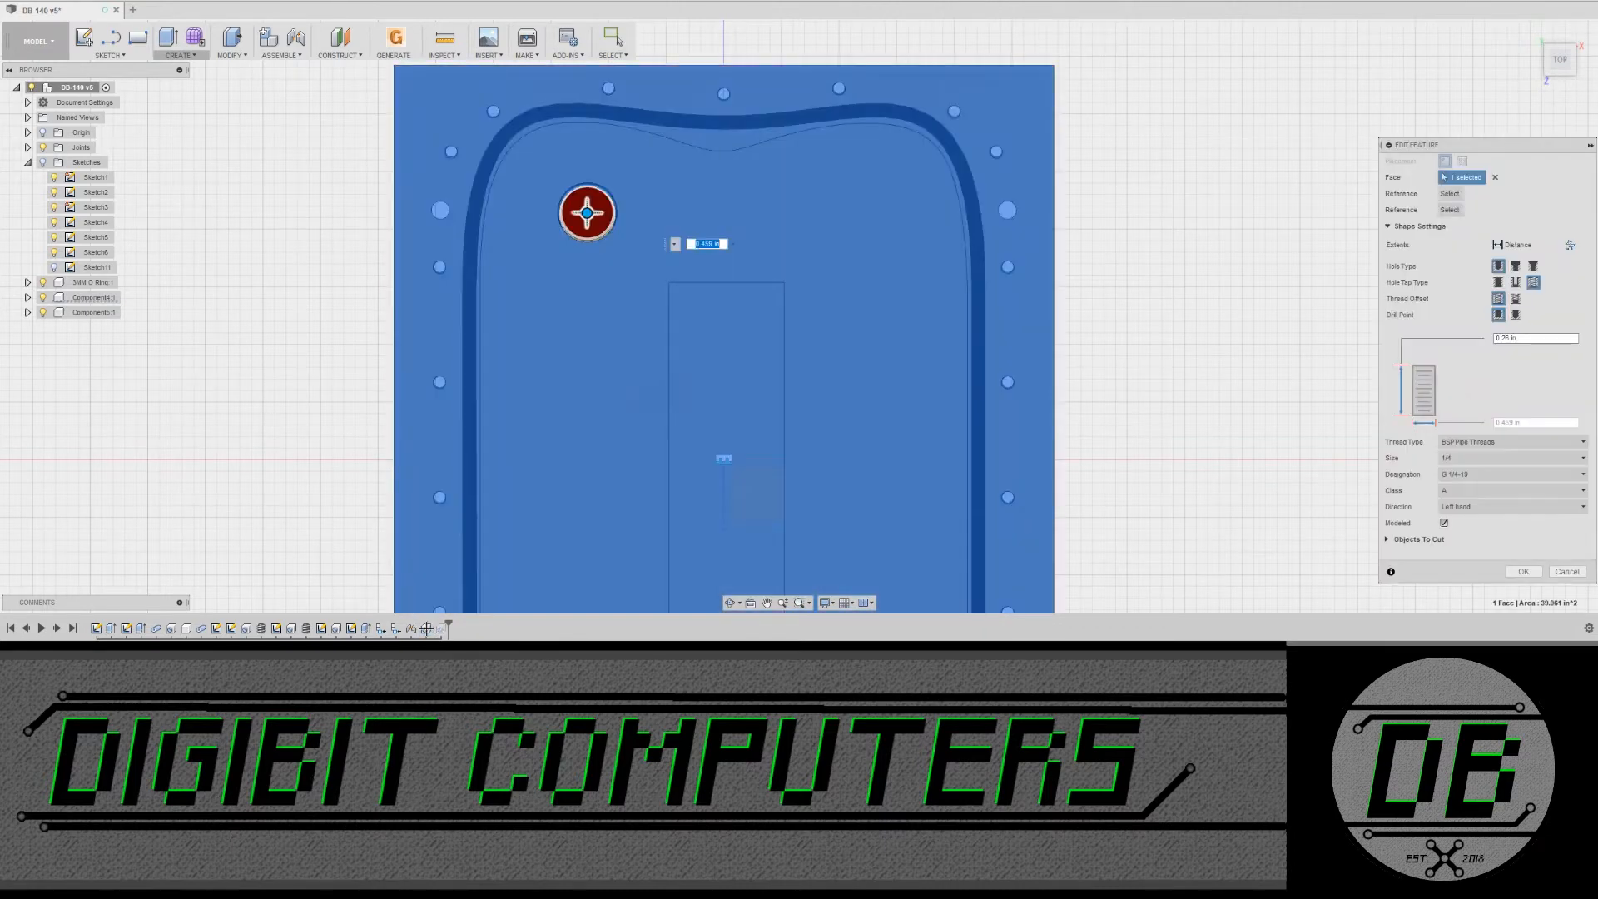
drag(587, 214, 554, 178)
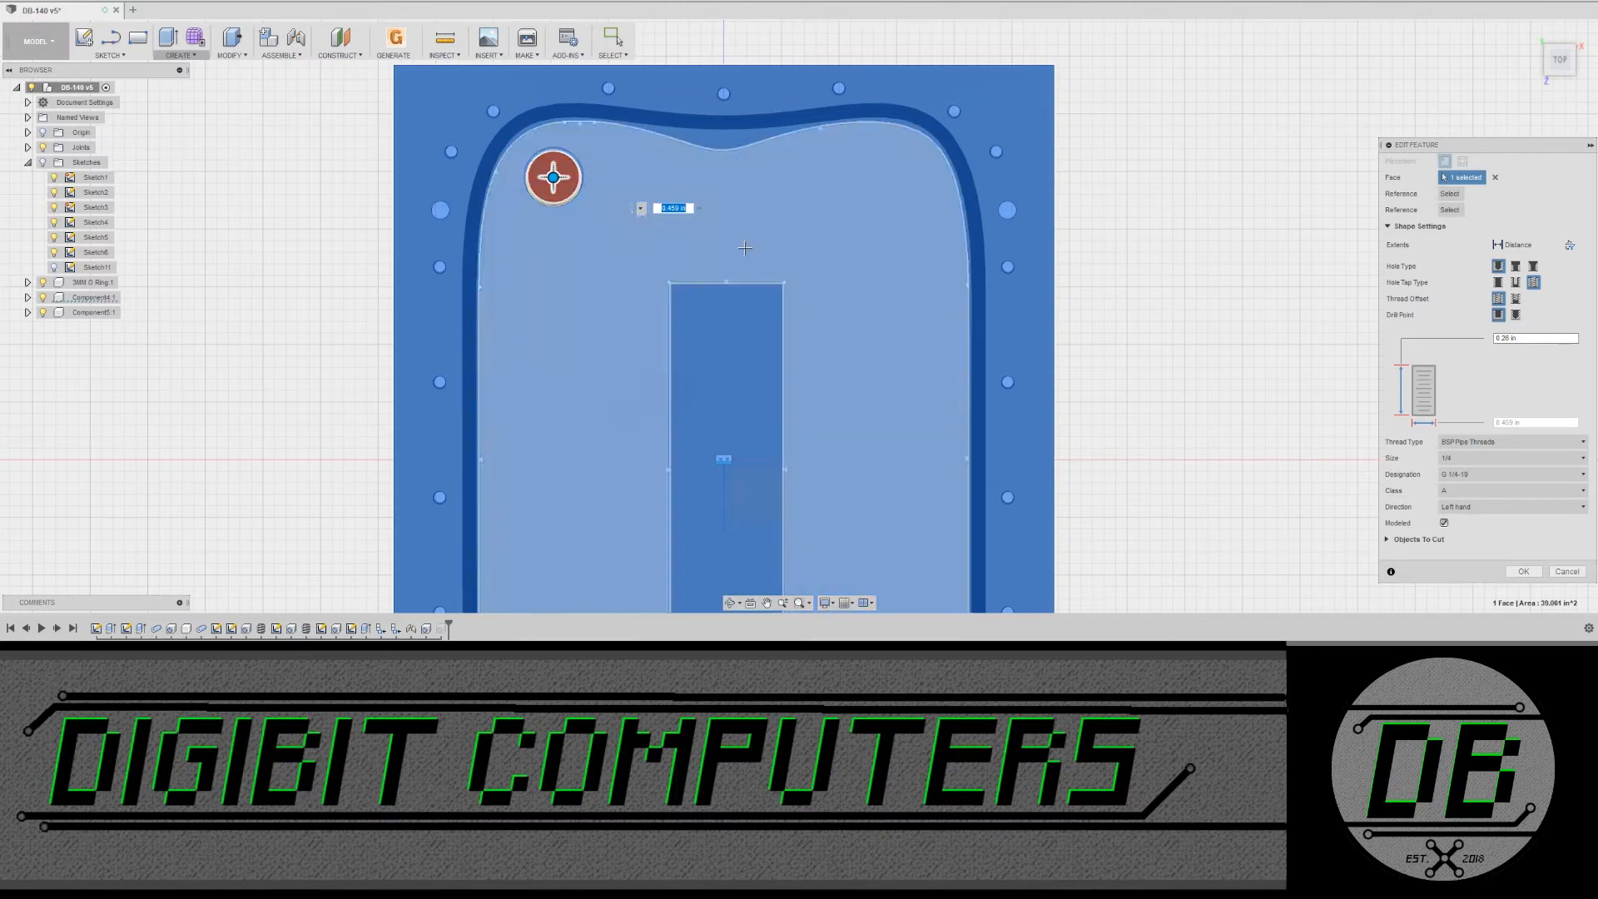
click(1520, 571)
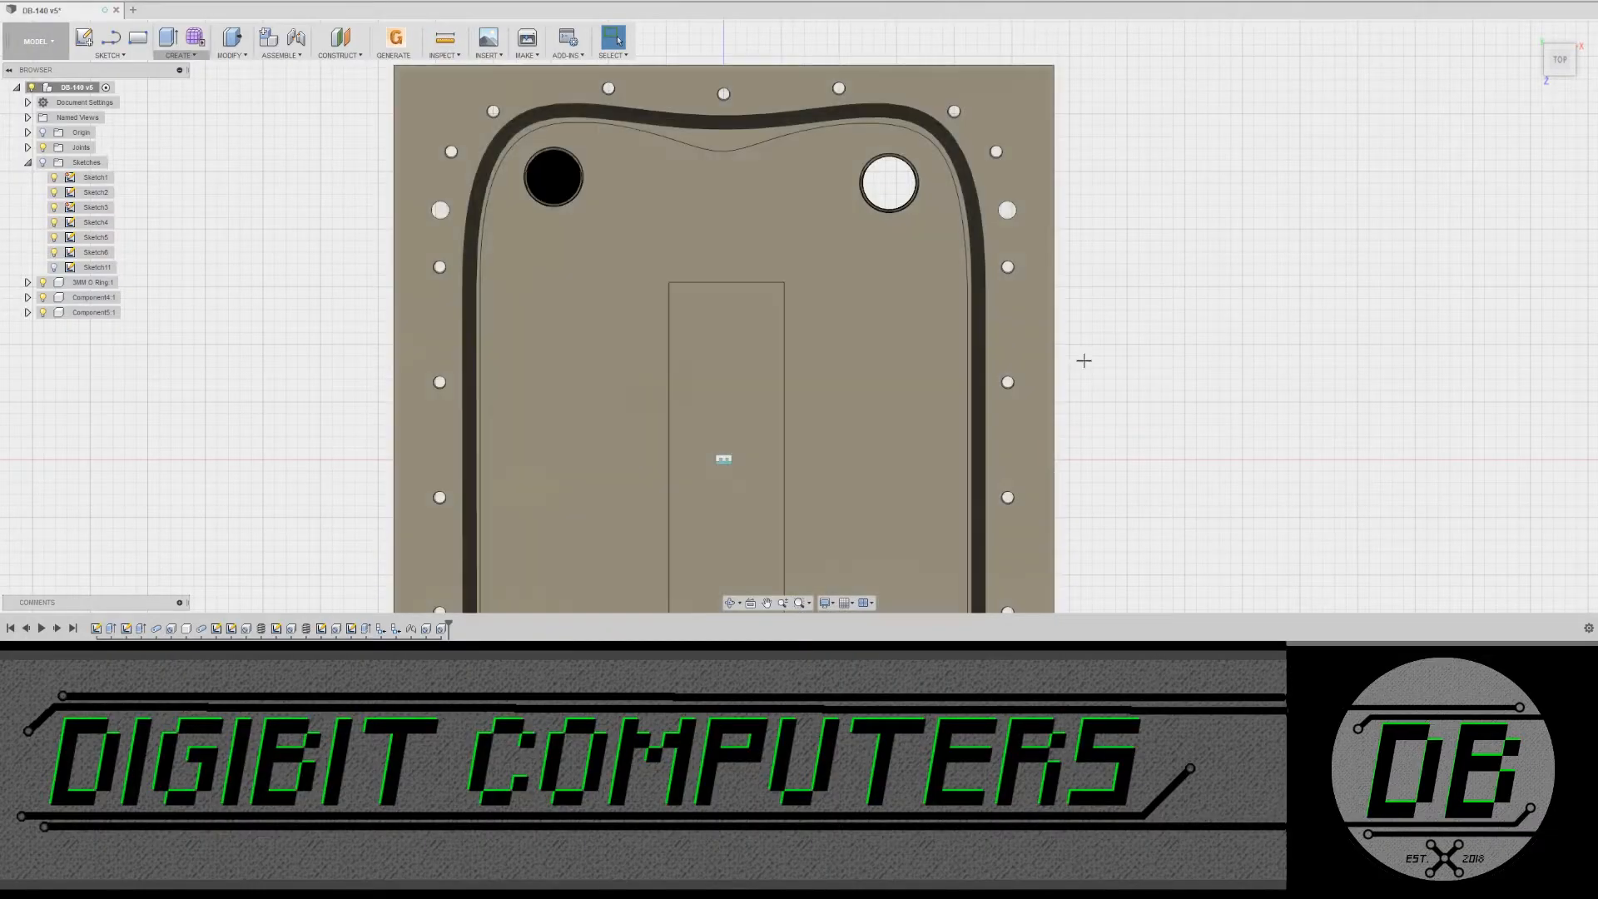
Step: Show the sketches and add sketch points at the centres of the four larger corner holes in the existing hole-layout sketch
click(42, 163)
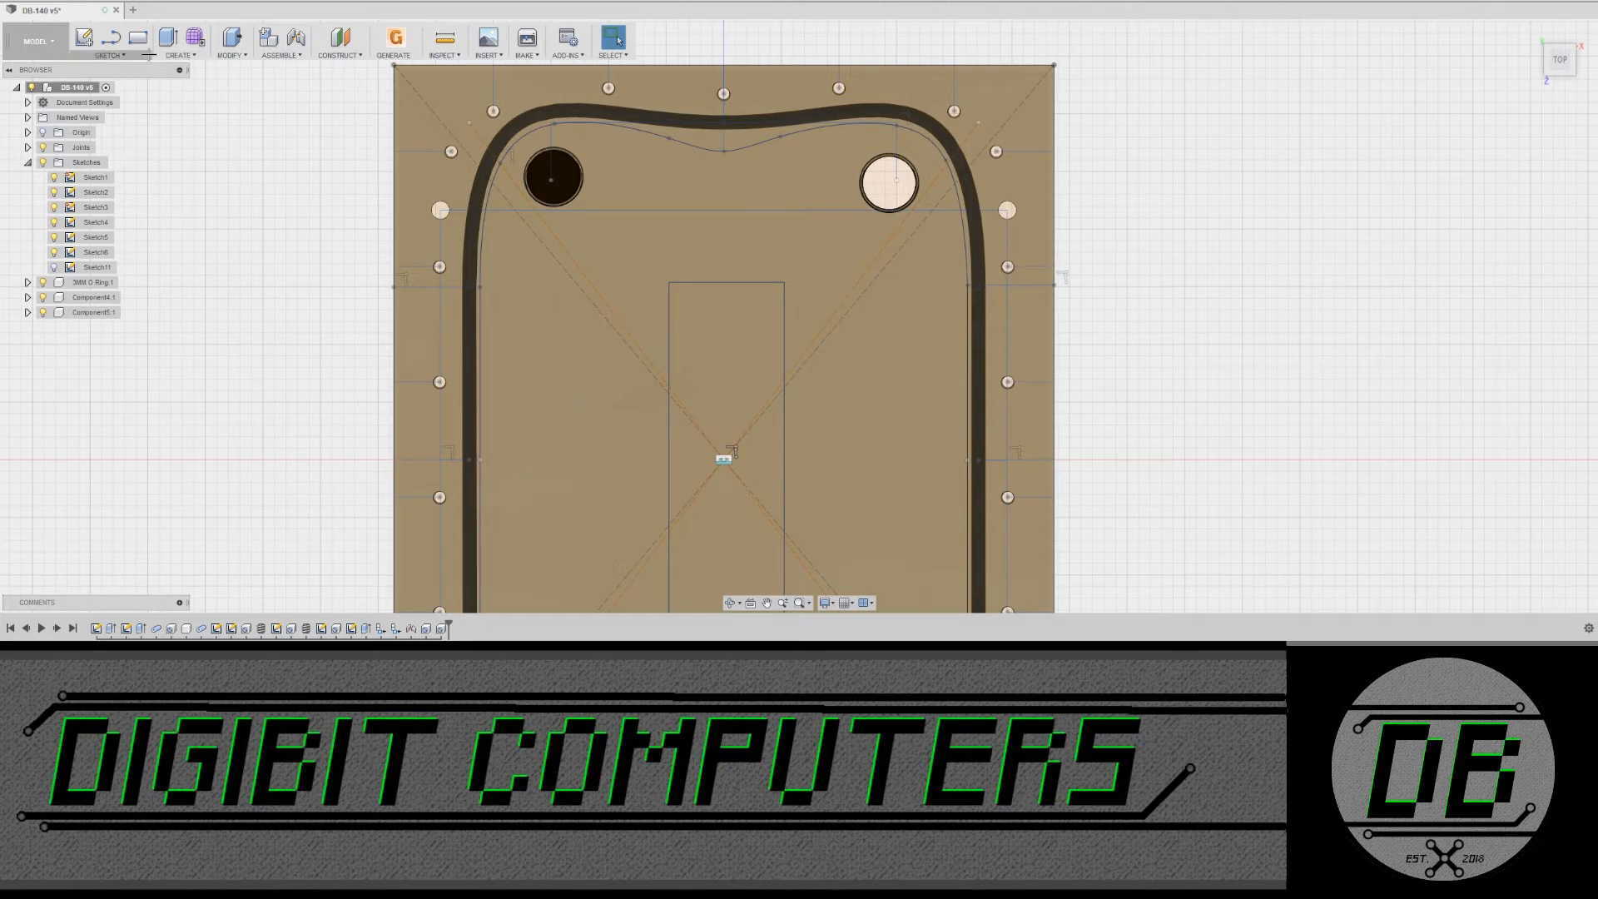
click(108, 55)
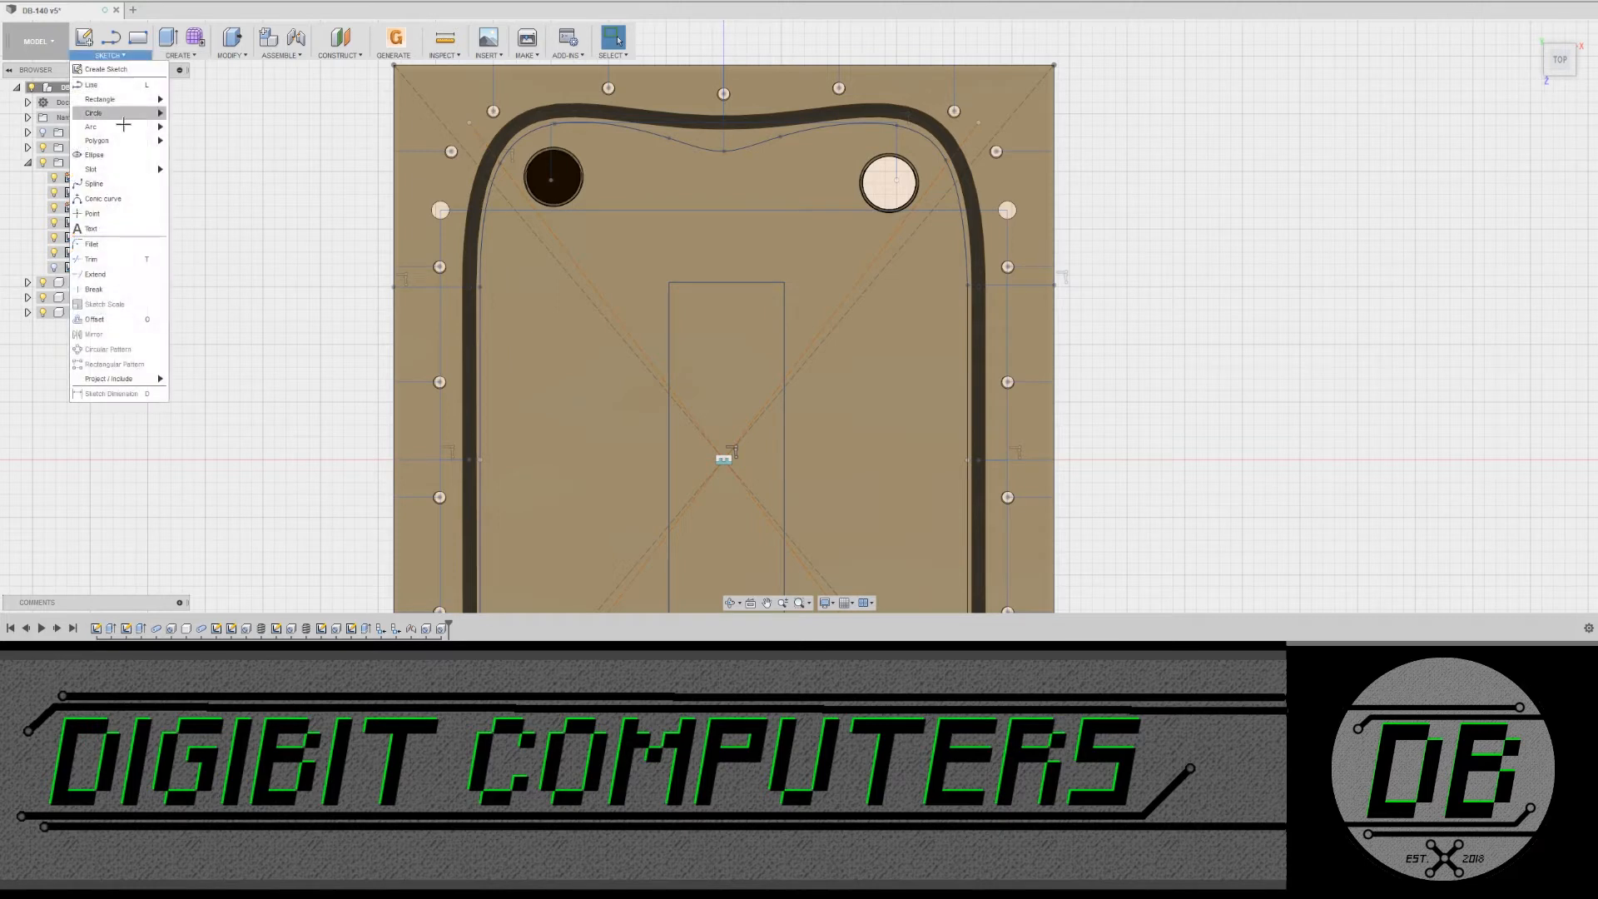
click(112, 215)
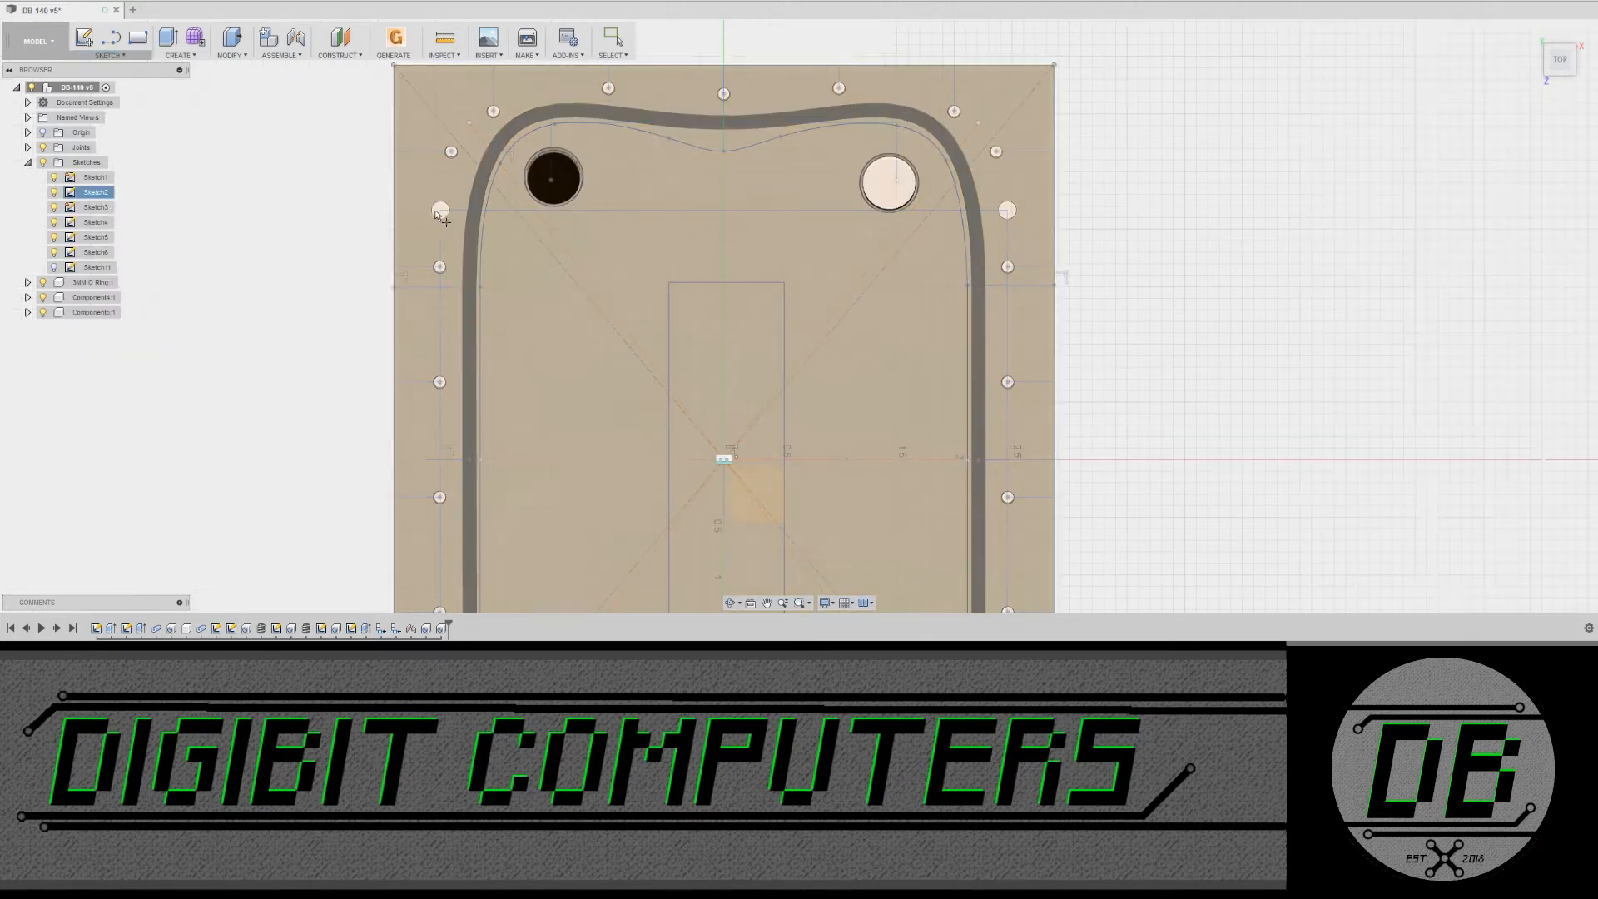
click(463, 205)
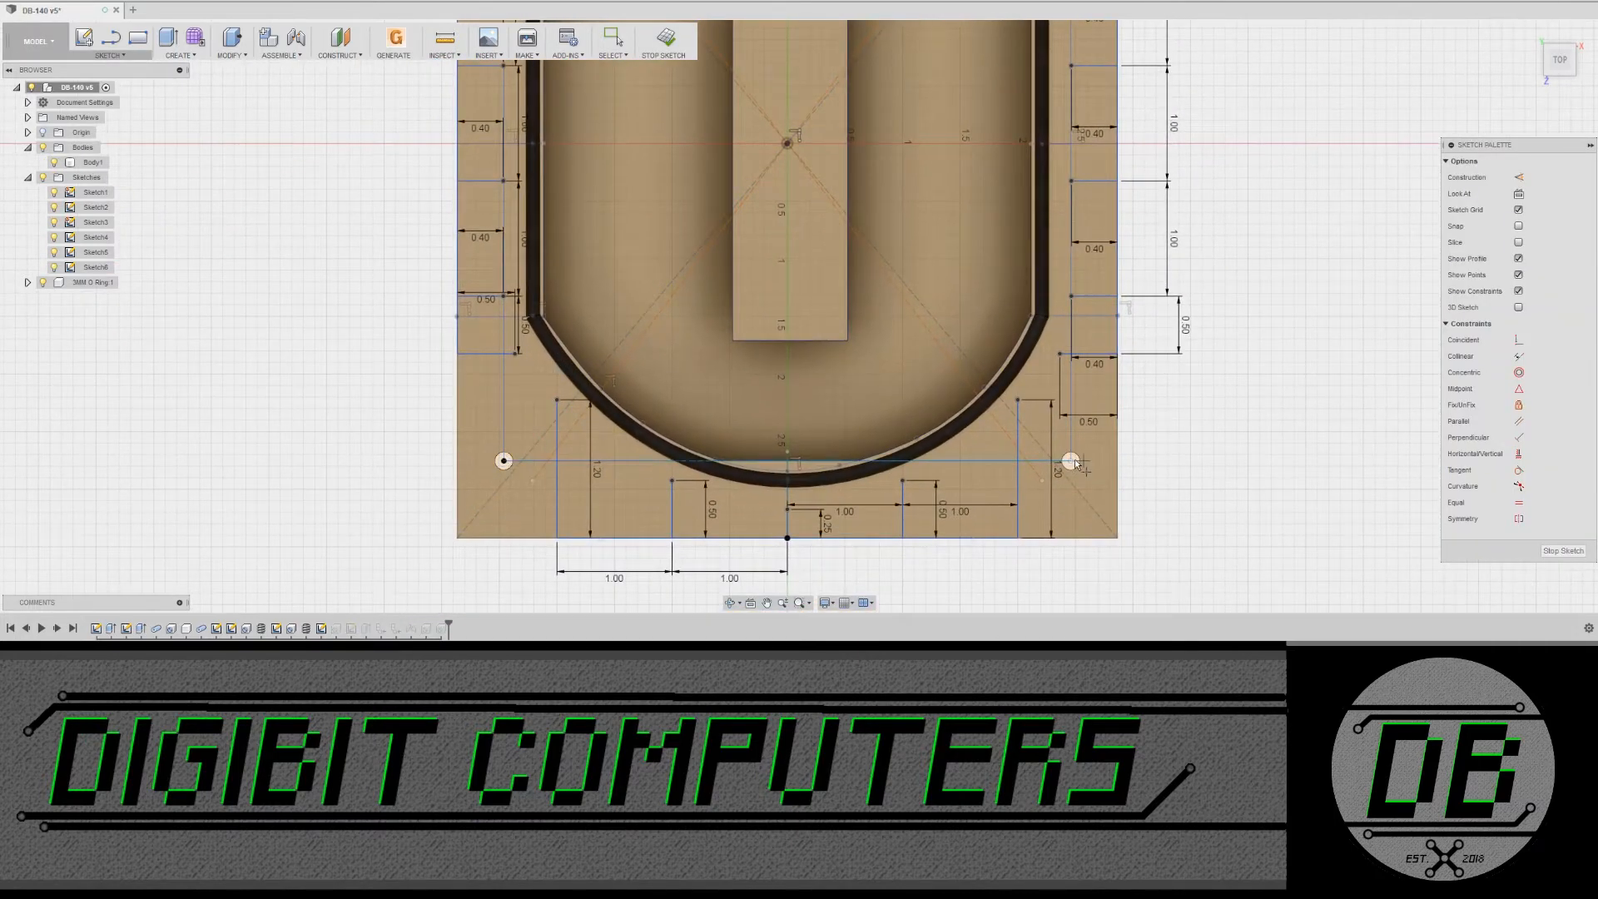
middle_drag(1078, 265, 1040, 594)
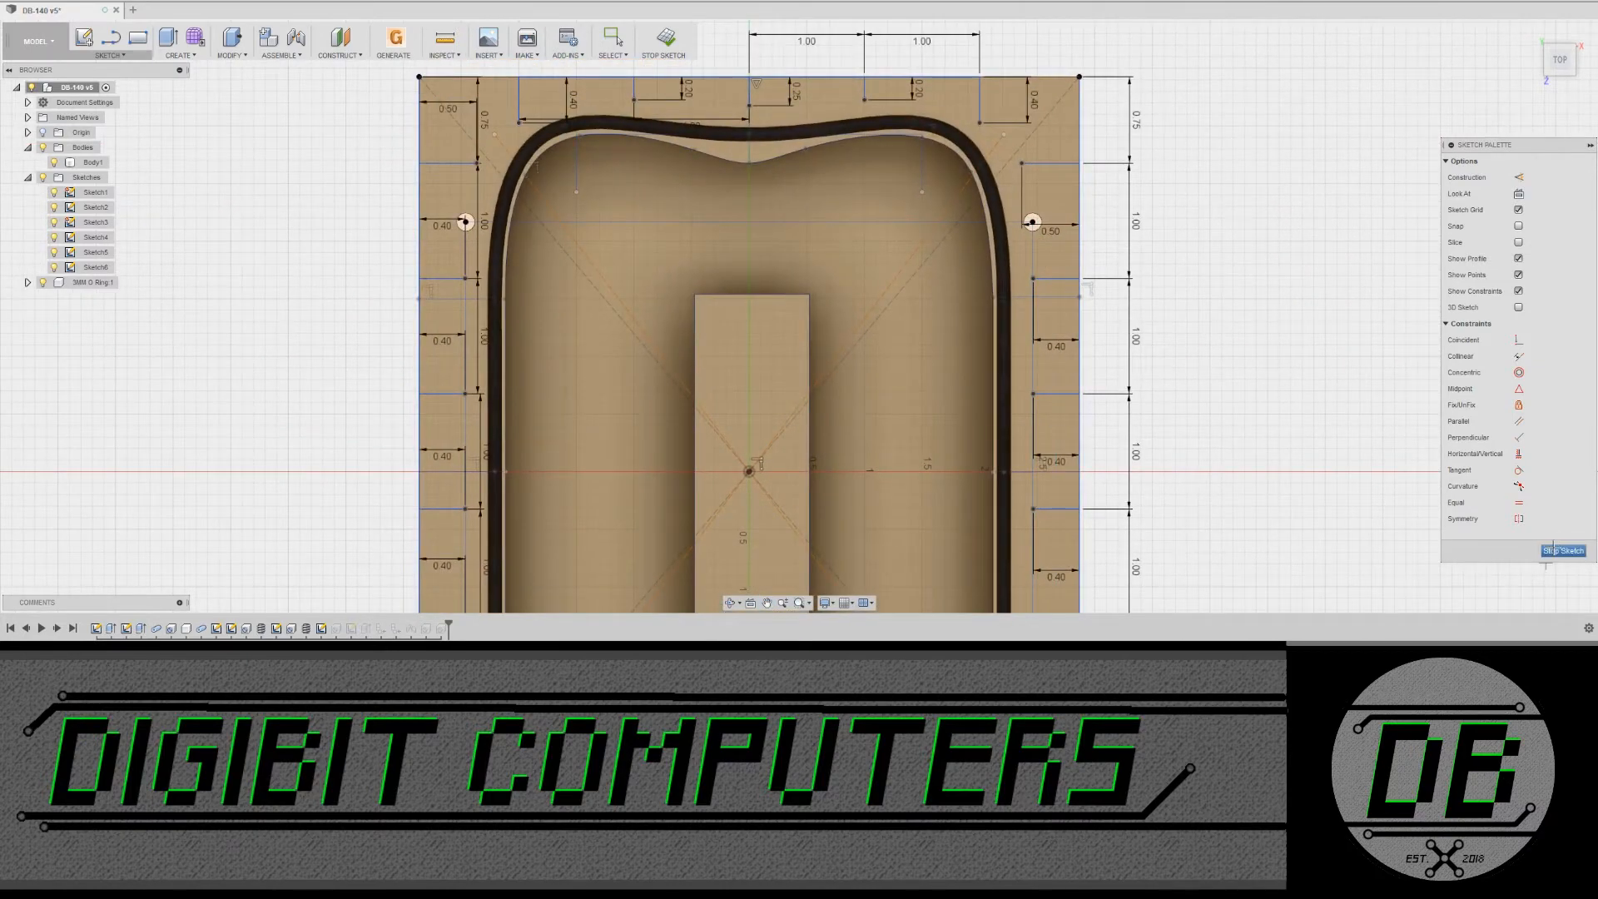
click(1559, 550)
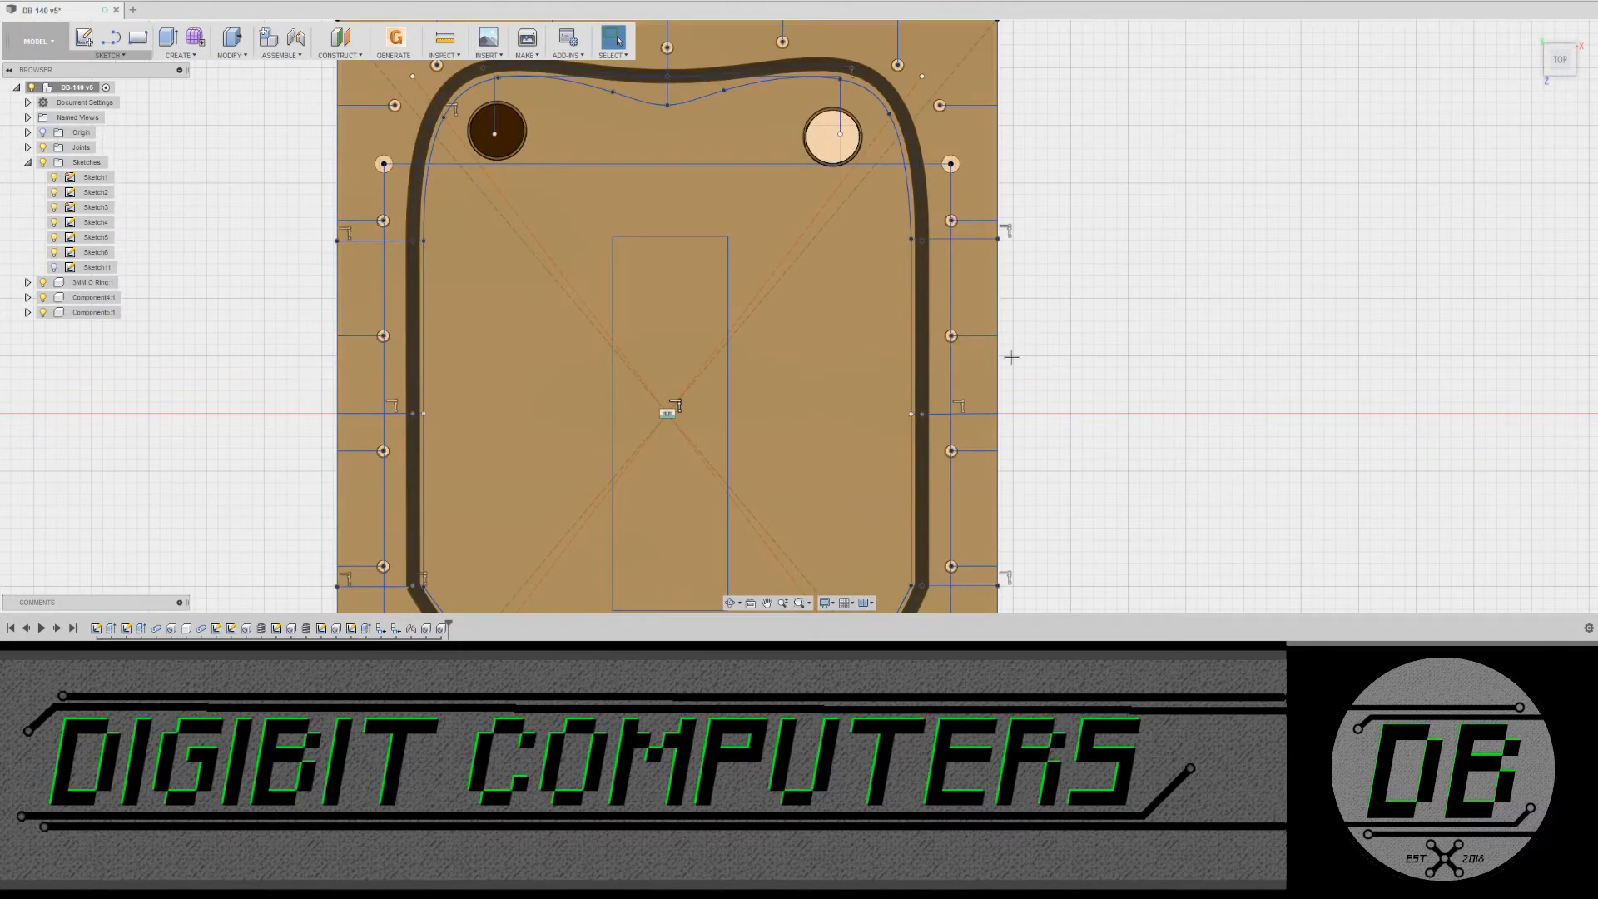
middle_drag(479, 435, 574, 553)
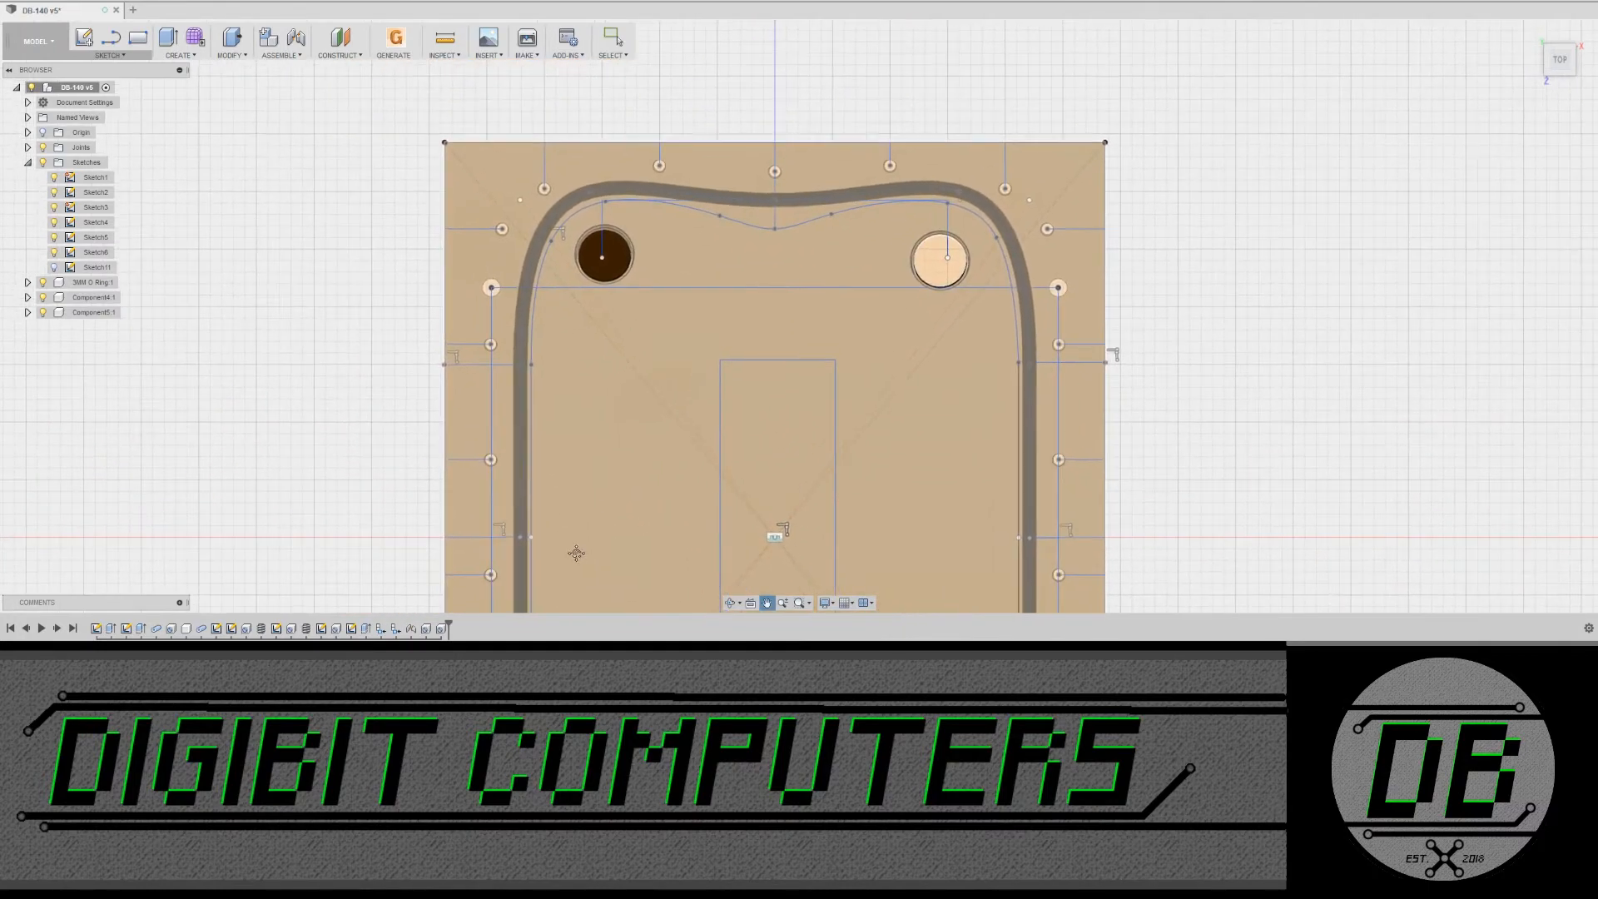
Step: Create plain countersunk holes at the 24 smaller perimeter hole centres, 0.25 in deep with 0.25 in countersinks and 0.118 in diameter
click(192, 53)
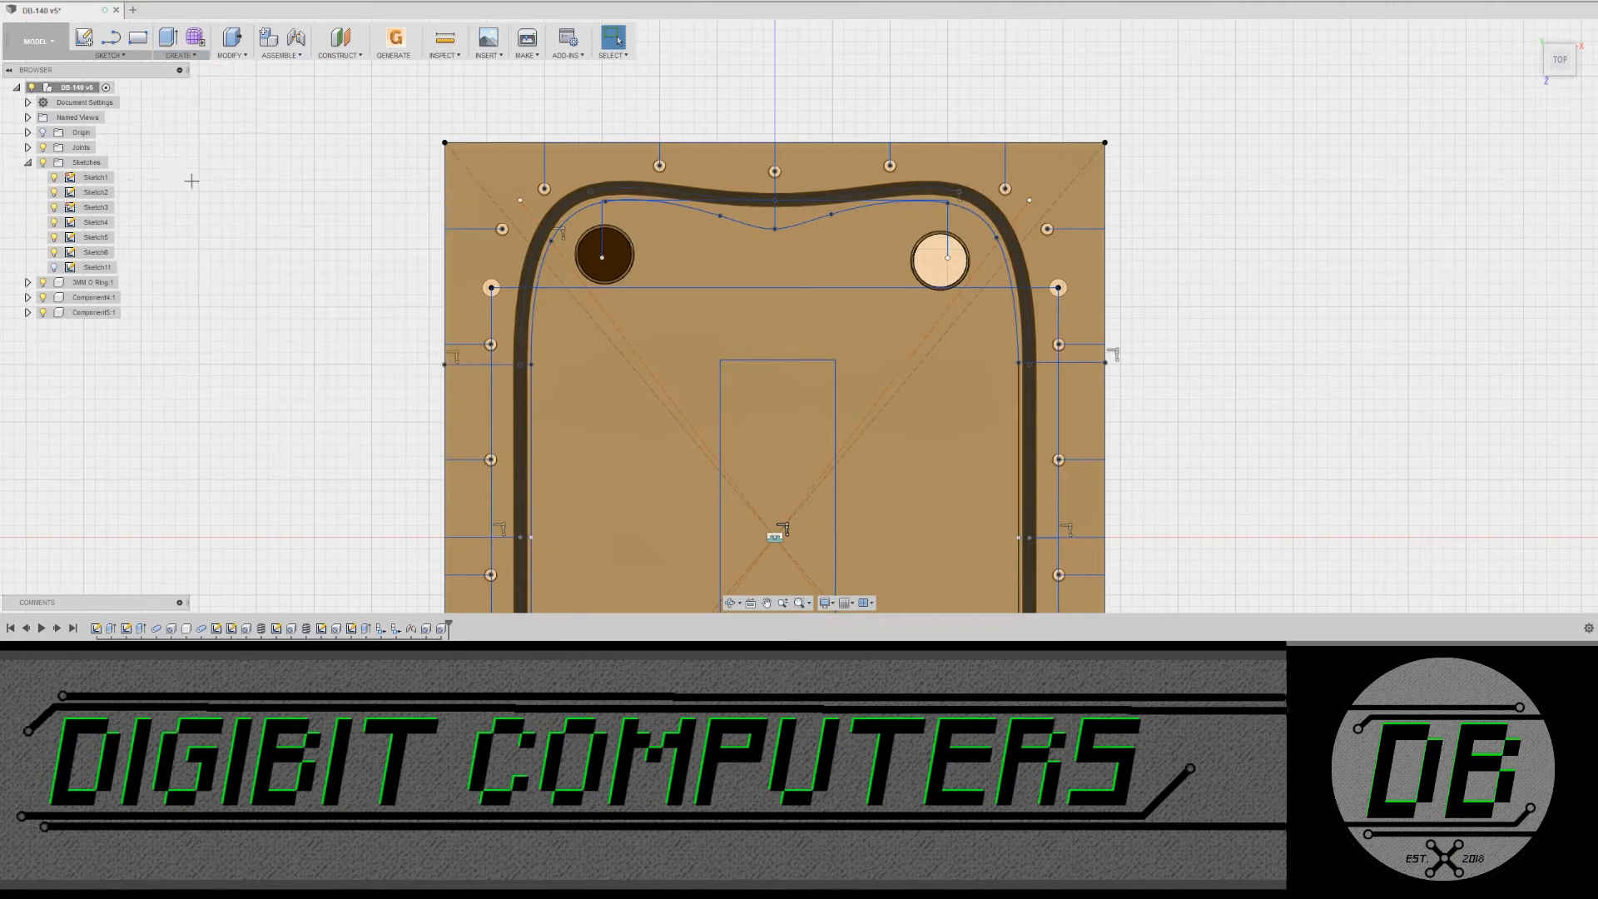
click(187, 176)
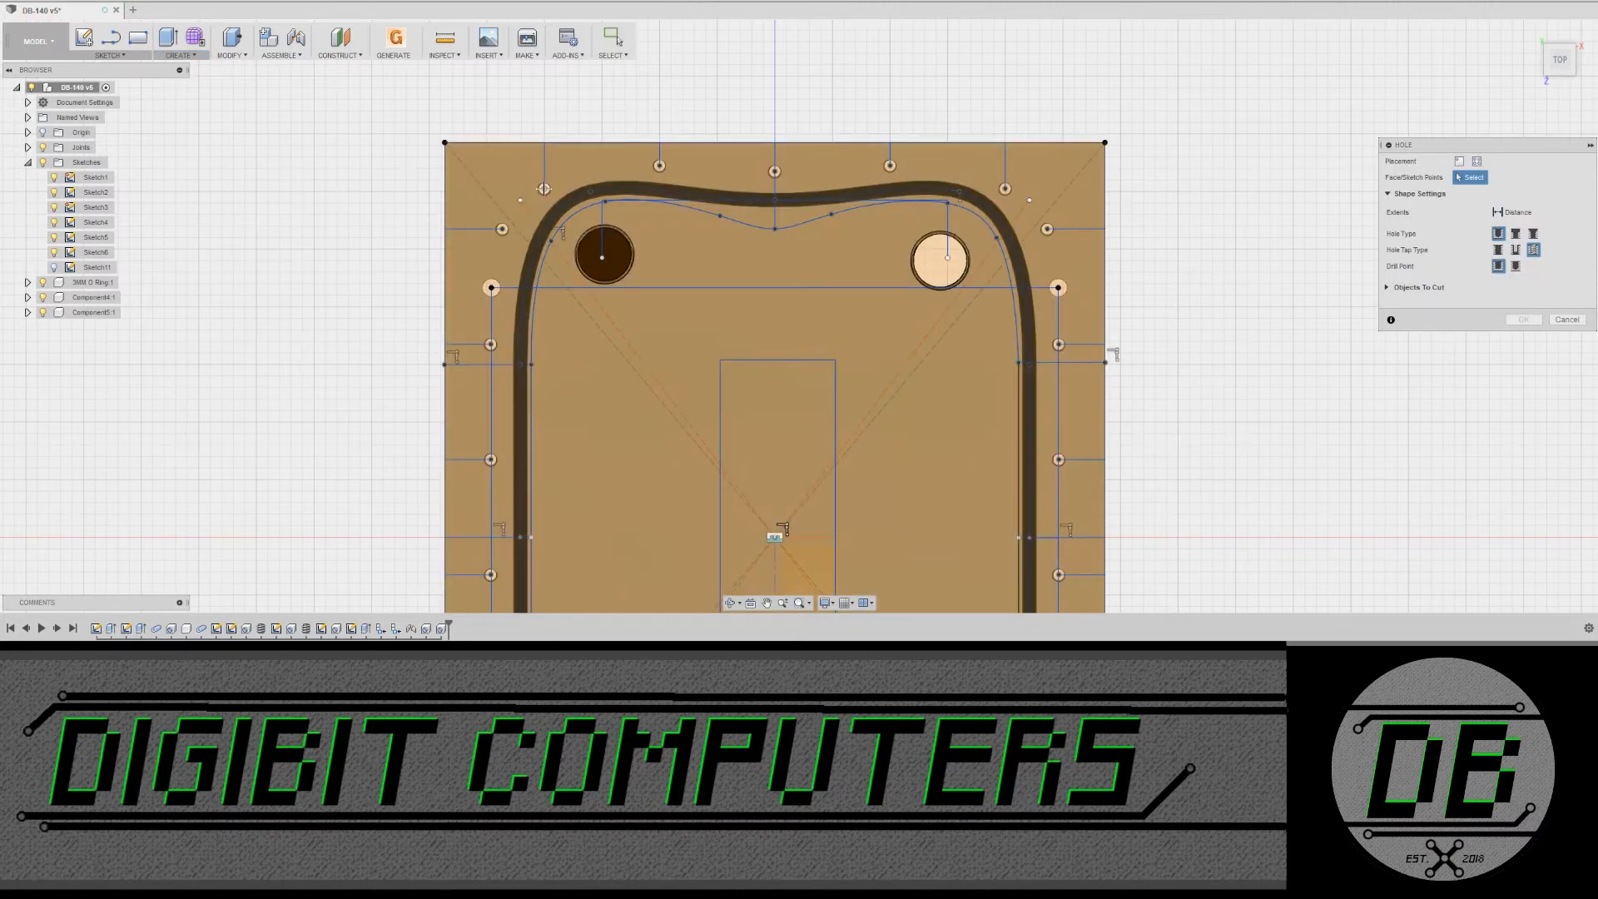
click(543, 188)
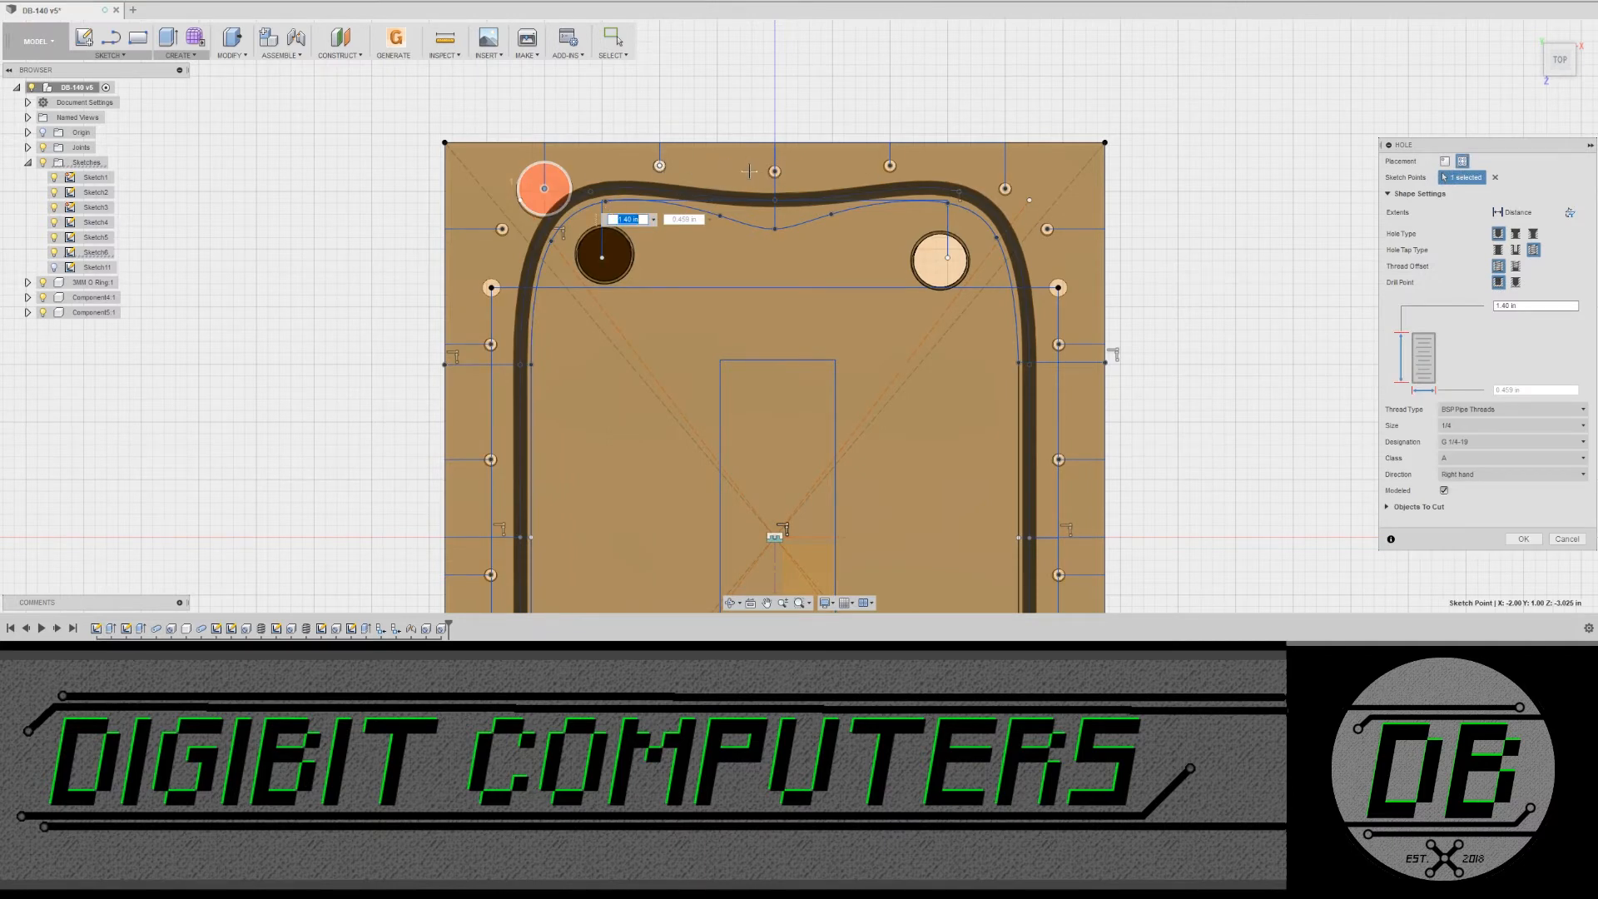
click(659, 166)
middle_drag(807, 187, 823, 188)
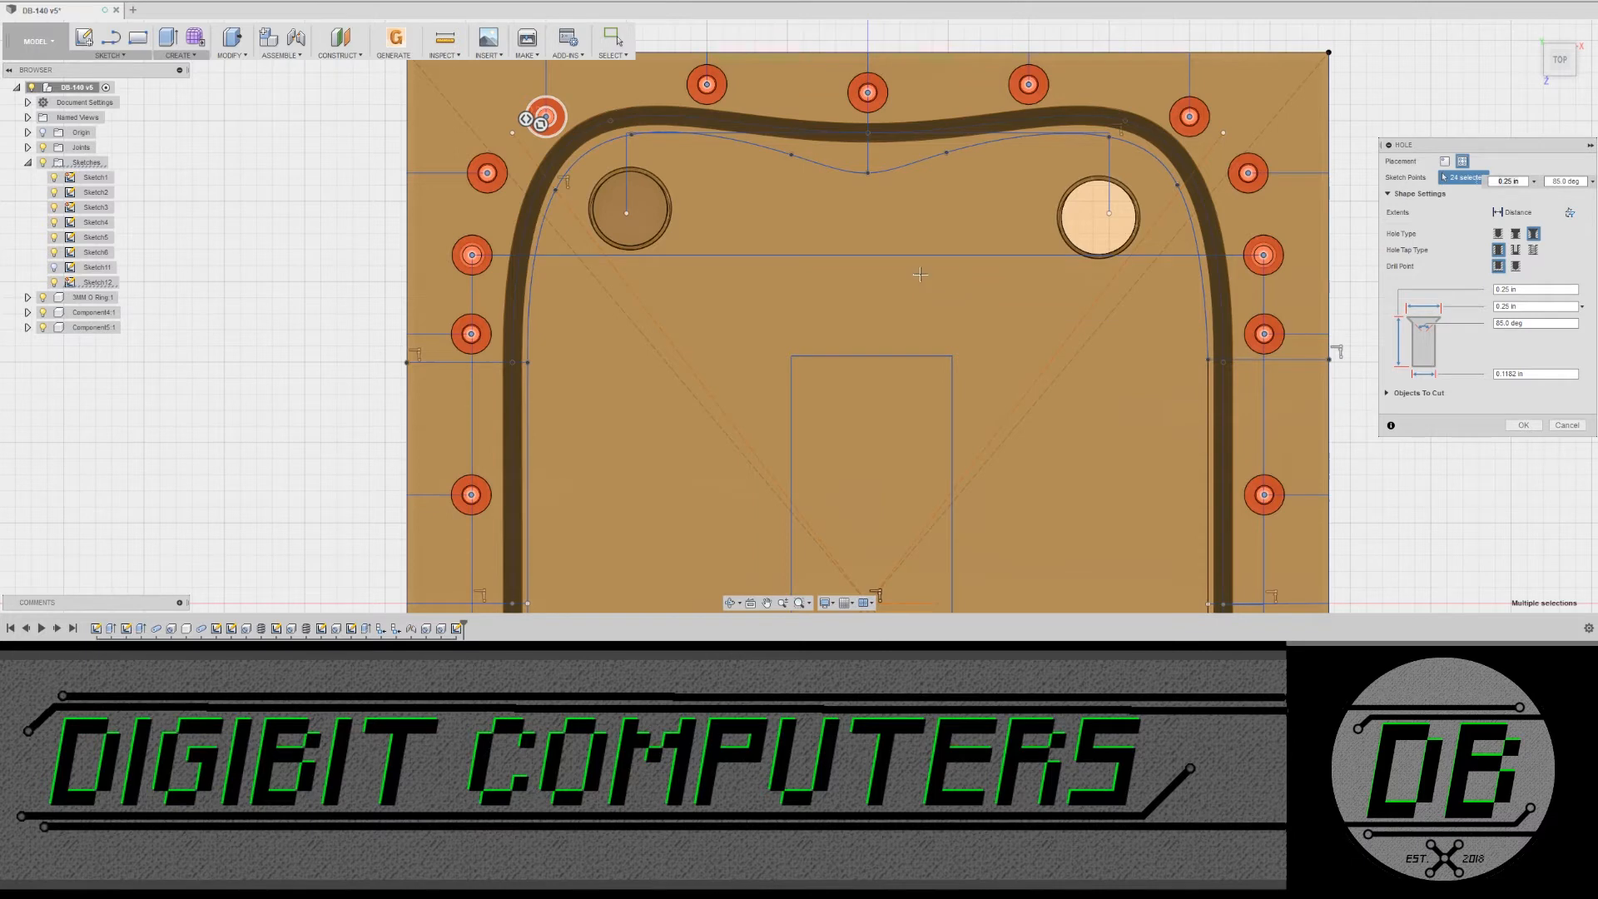
middle_drag(952, 419, 880, 321)
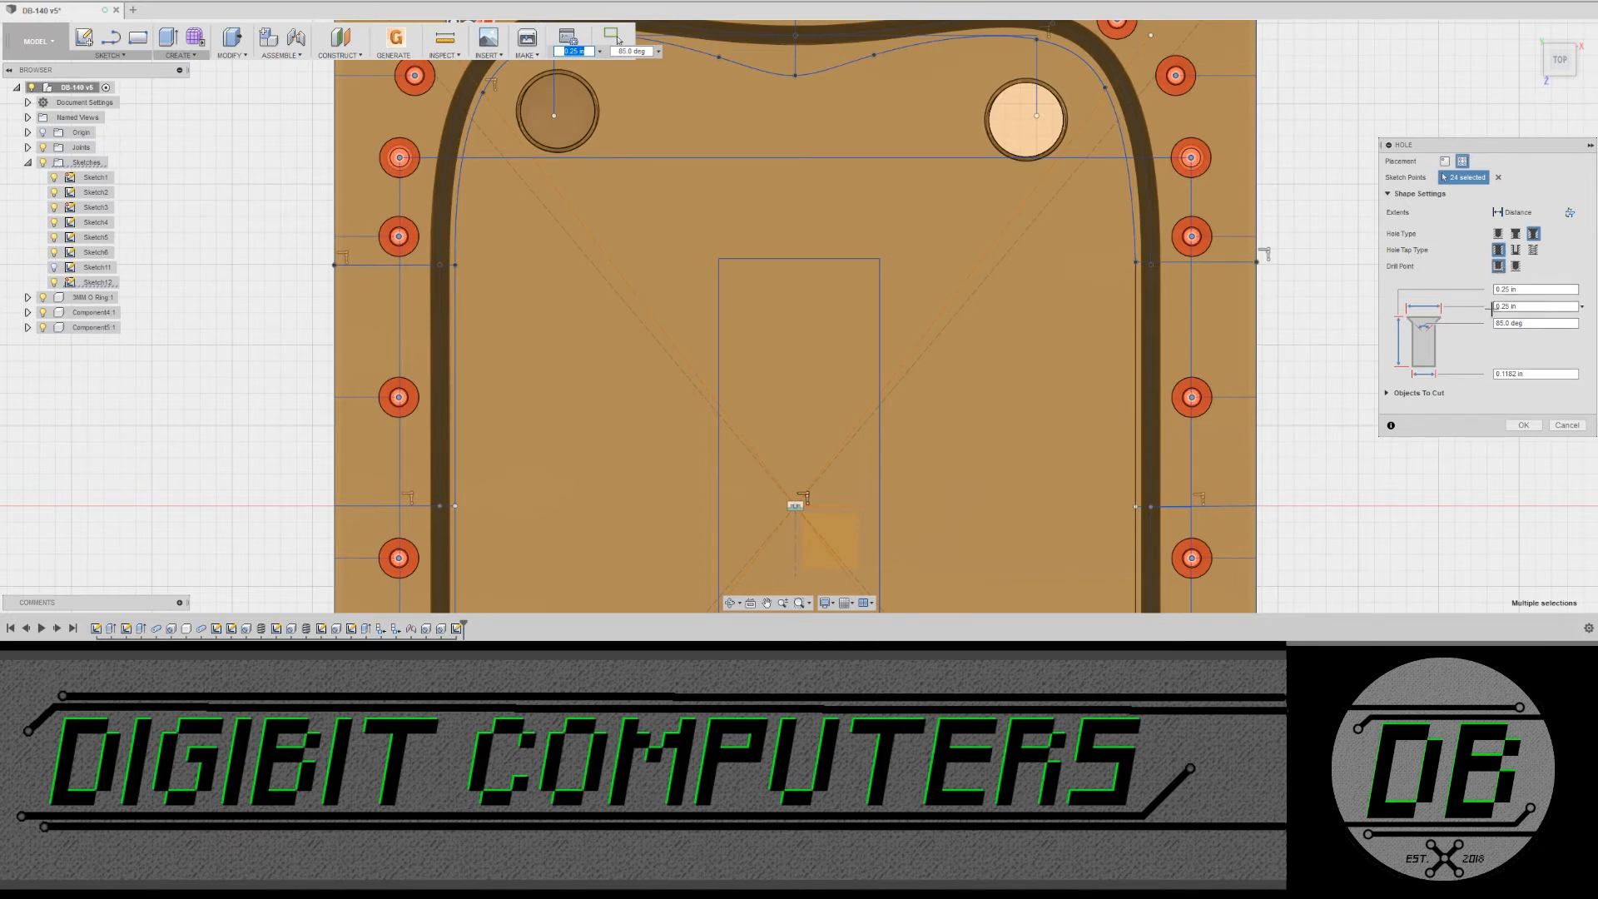
shift+middle_drag(979, 493, 785, 475)
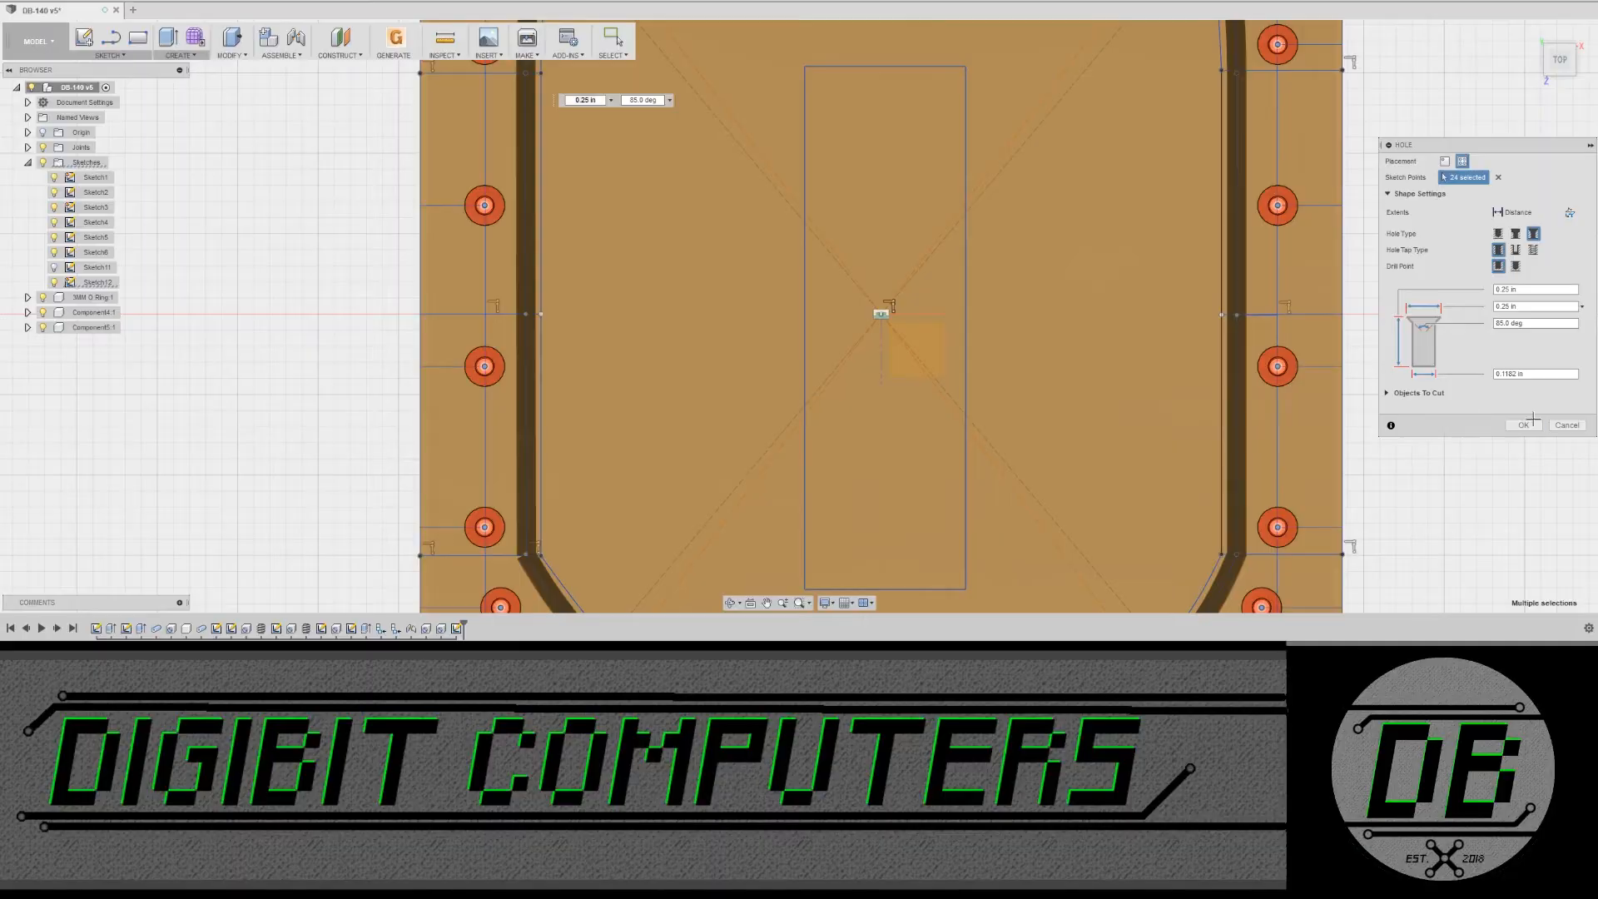
click(1525, 425)
scroll(1041, 385, down, 5)
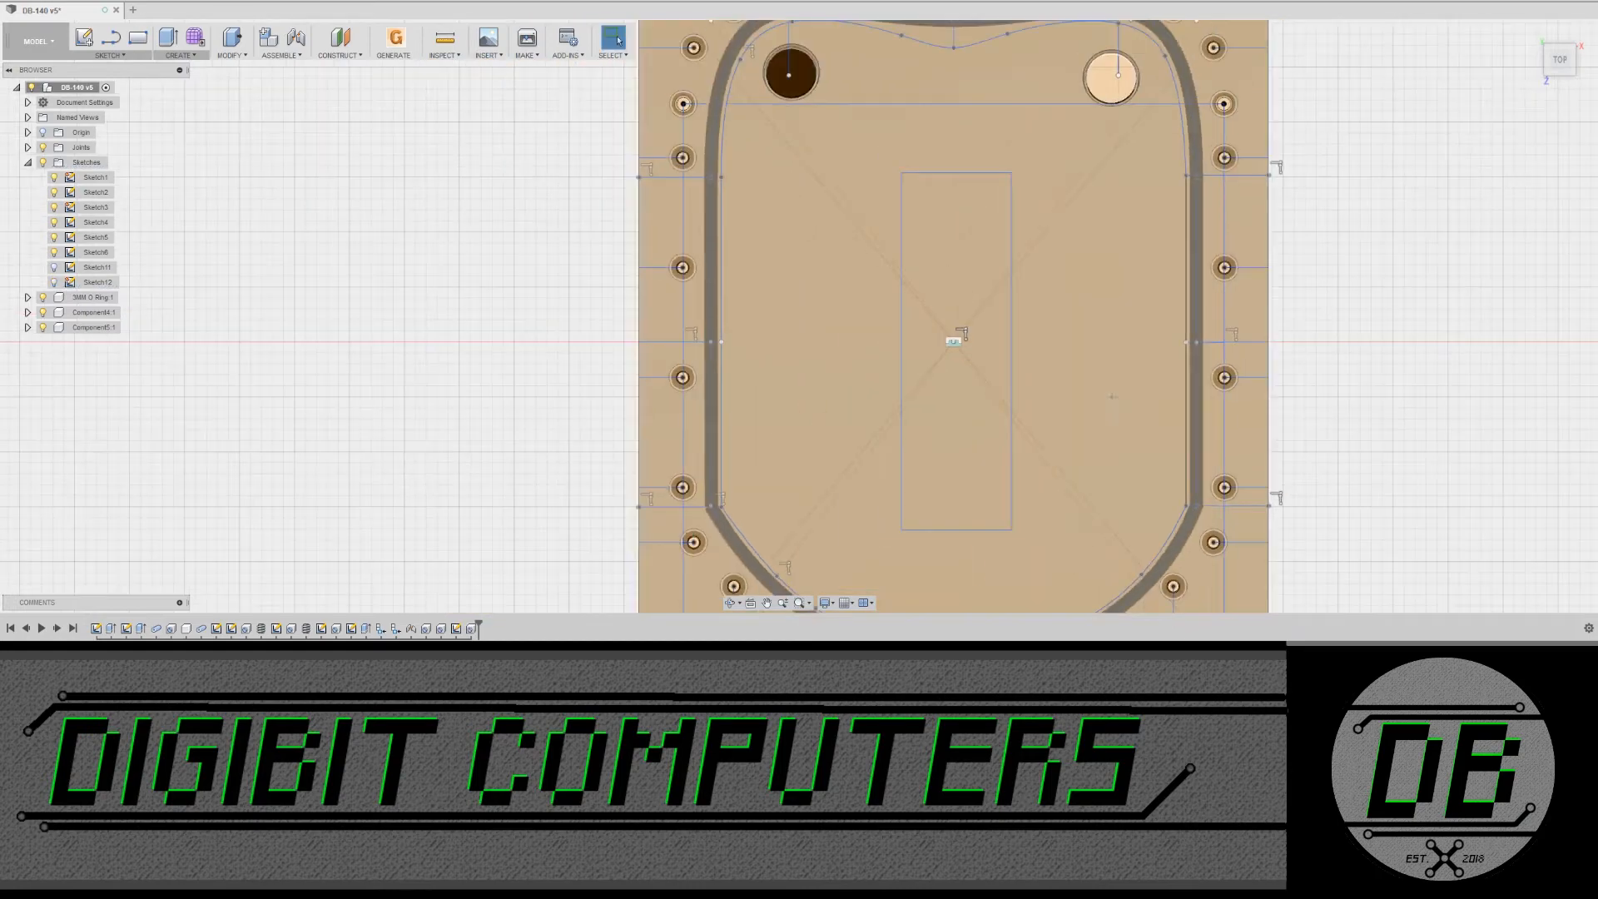
scroll(1041, 399, down, 1)
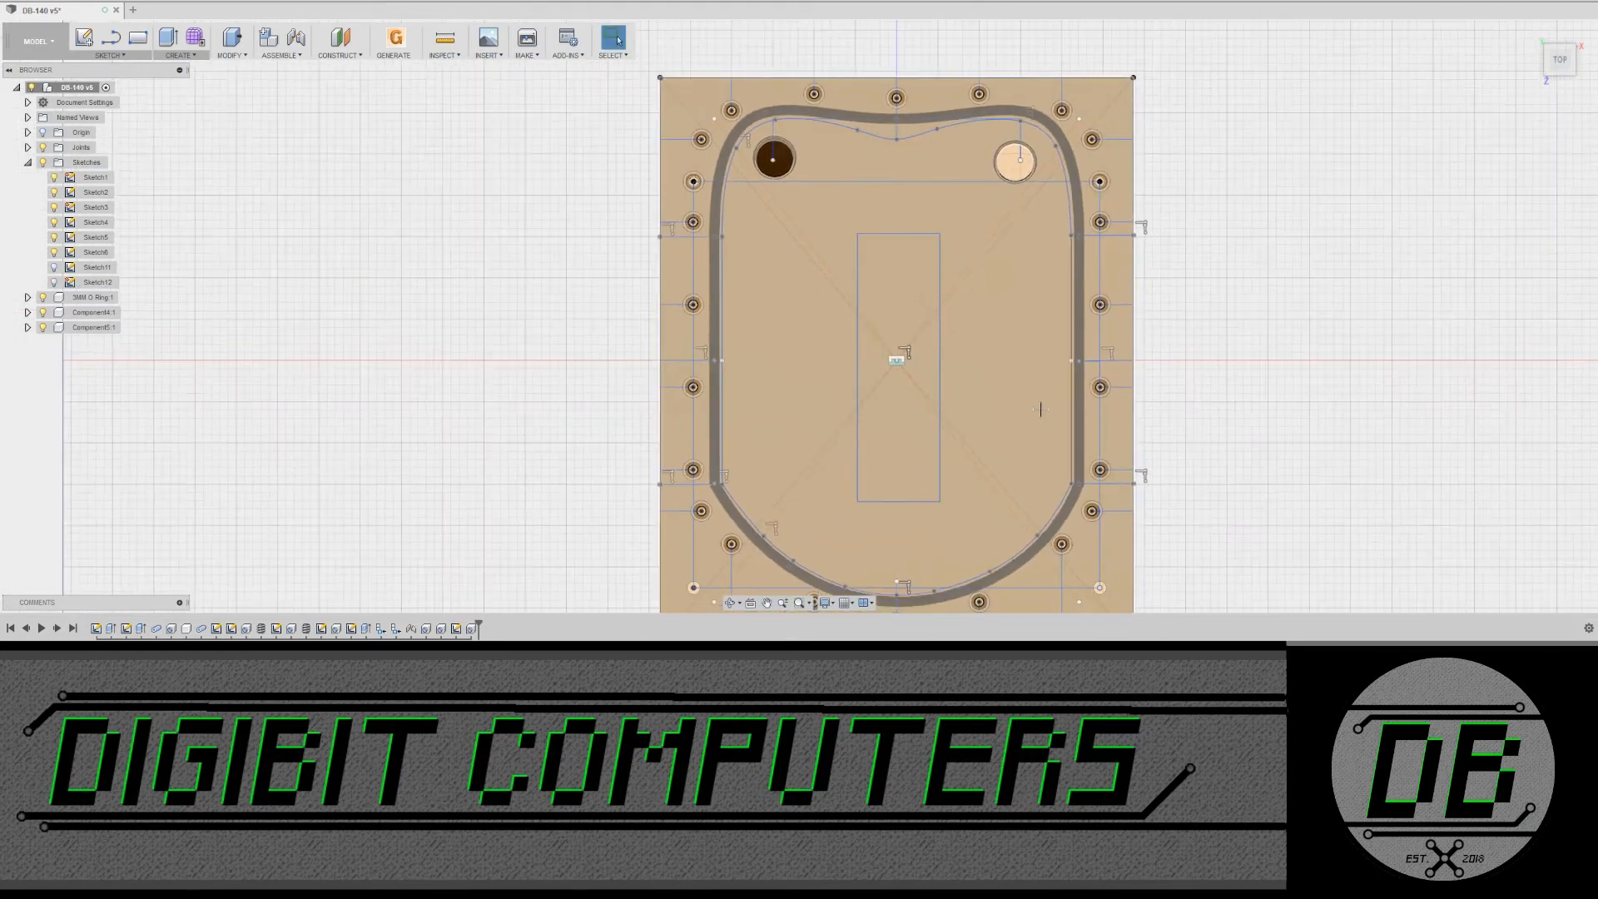
shift+middle_drag(973, 357, 853, 361)
shift+middle_drag(876, 389, 821, 331)
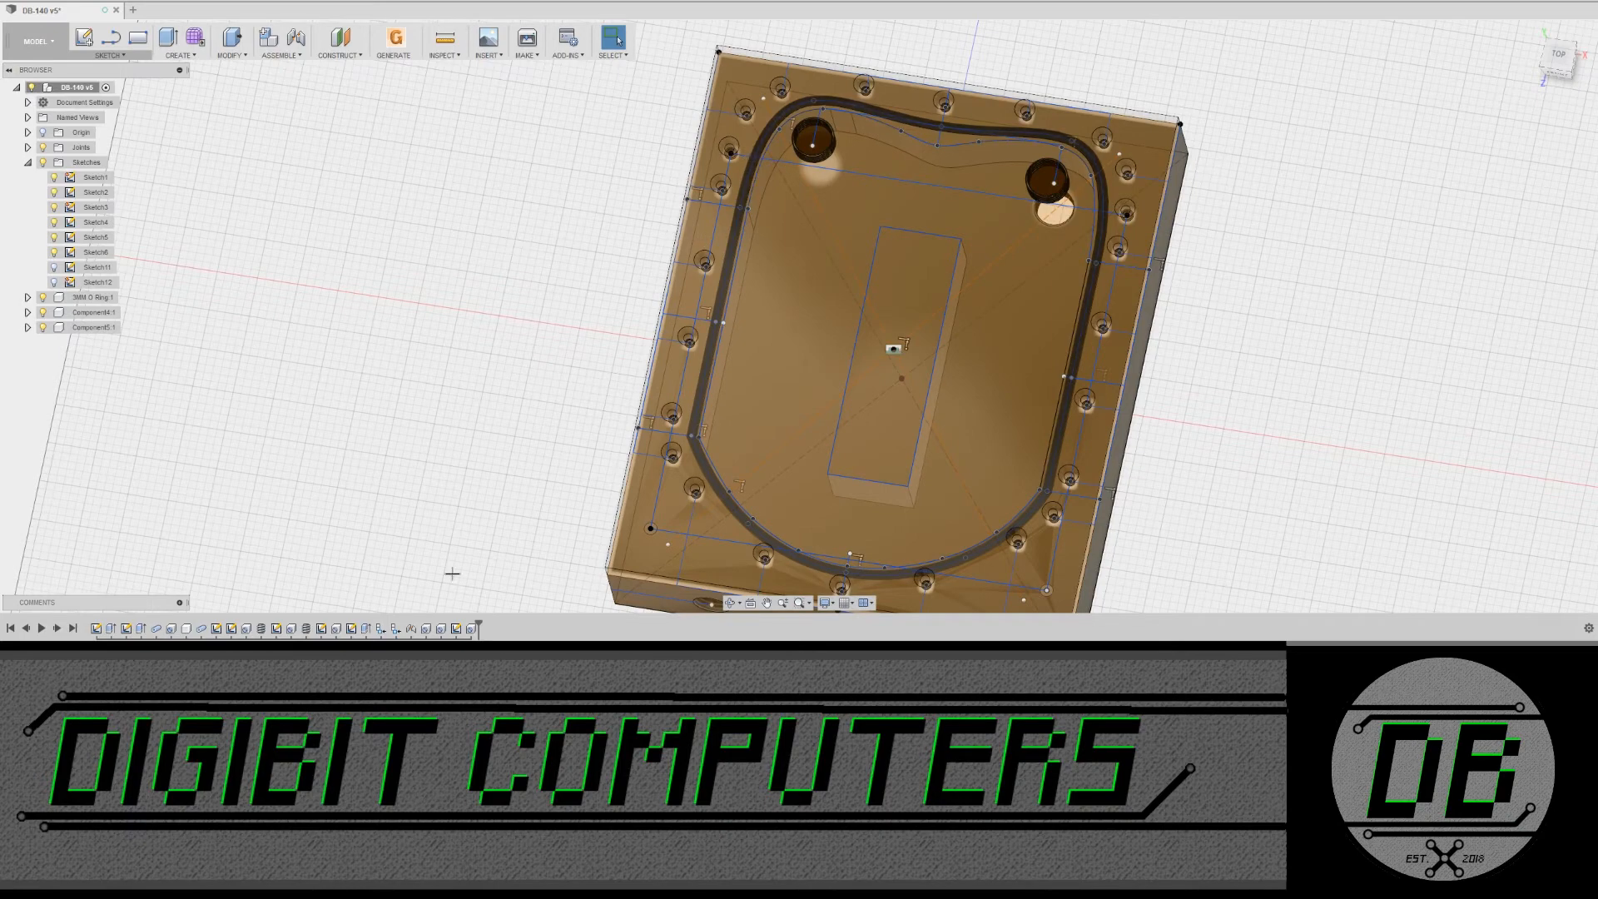
double_click(472, 629)
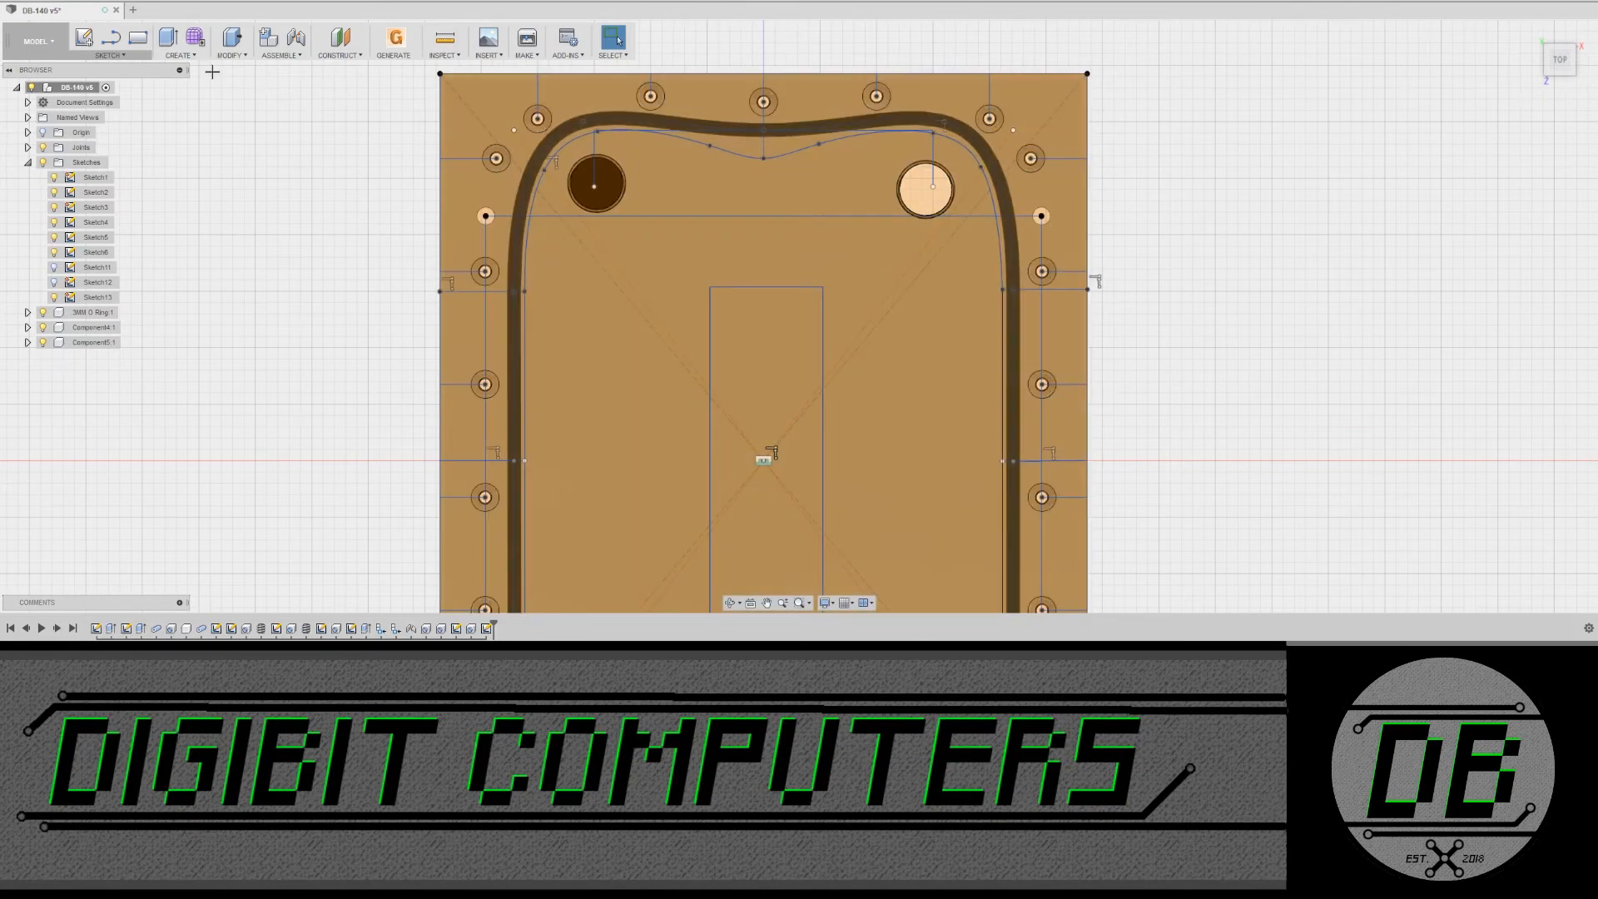
Step: Start a countersunk hole feature on the four sketch points at the centres of the larger corner holes
click(181, 59)
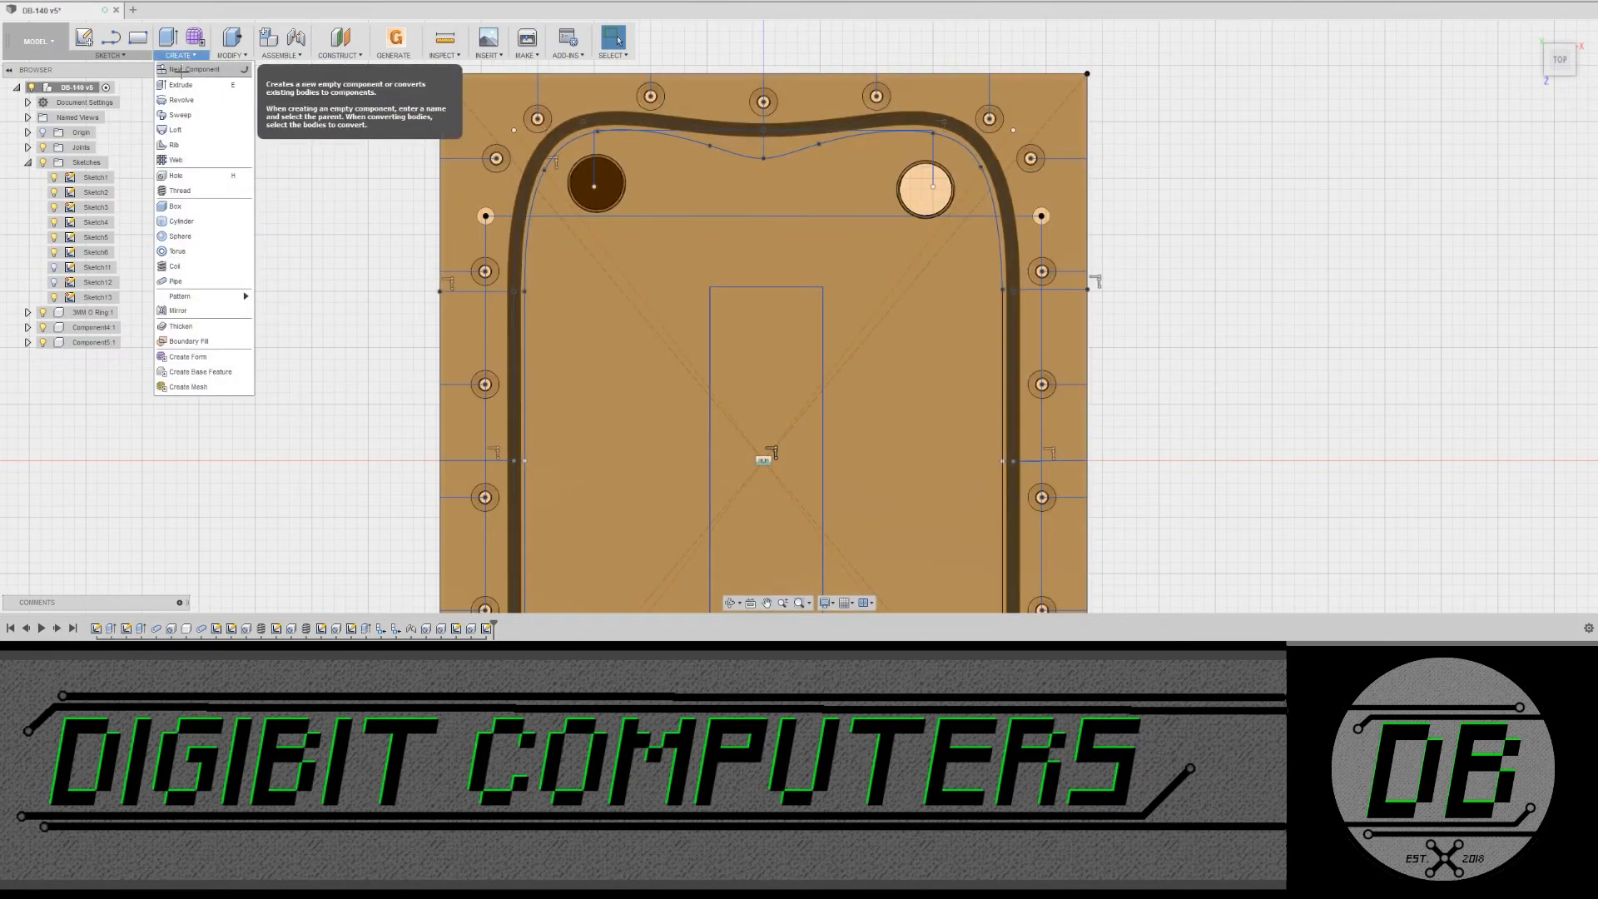
click(200, 176)
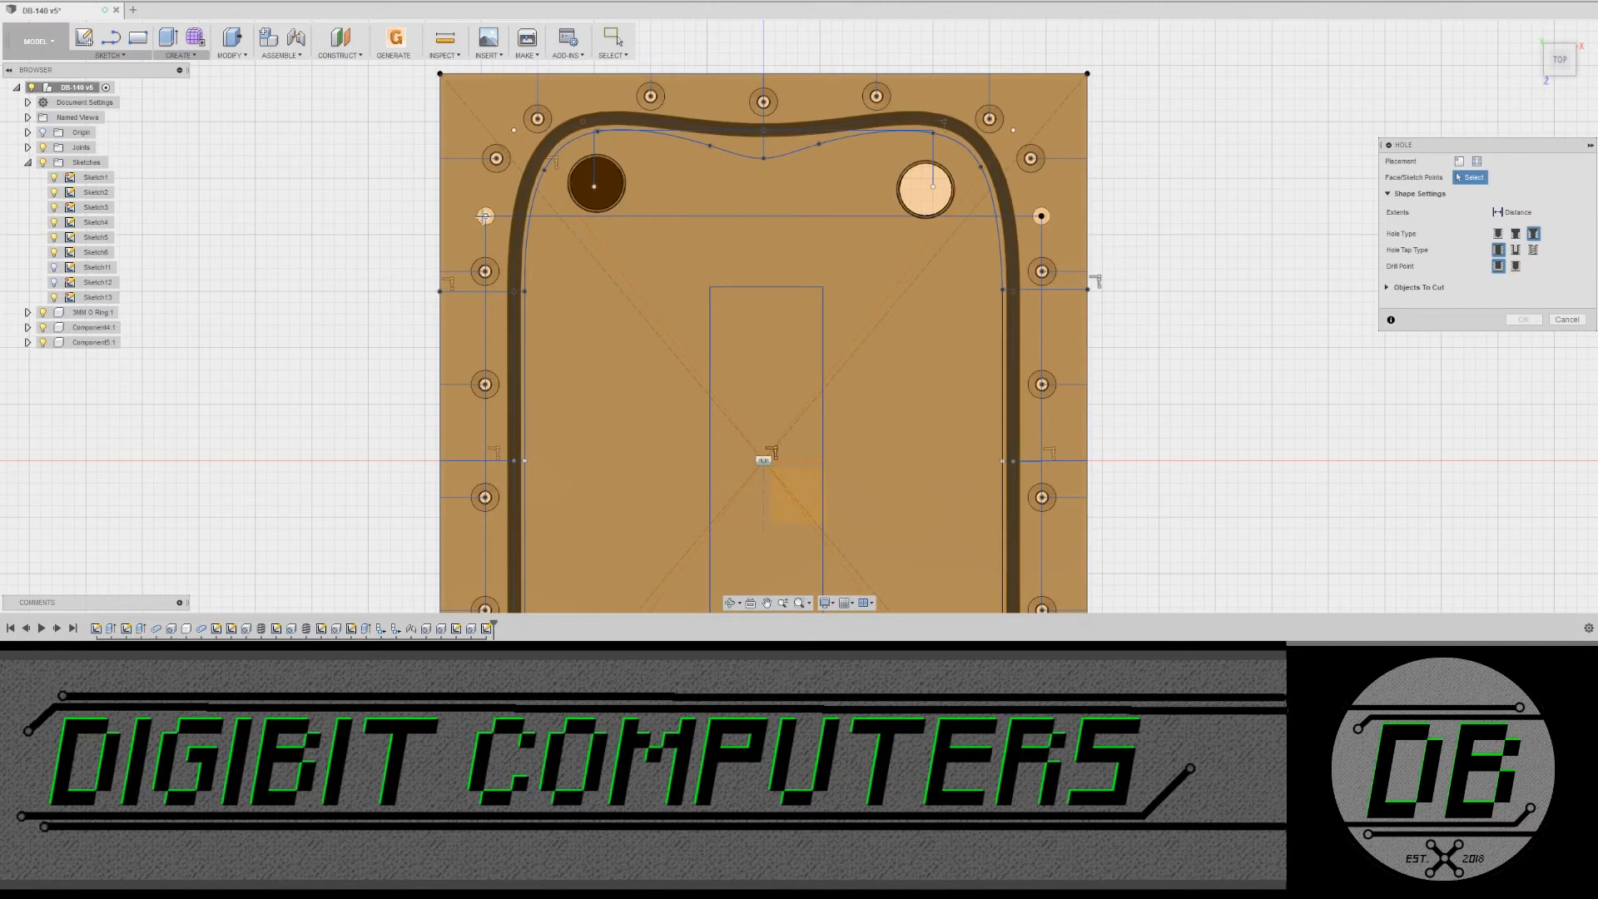
click(485, 217)
click(1041, 217)
middle_drag(941, 414, 946, 114)
click(1047, 473)
click(491, 473)
mouse_move(795, 553)
shift+middle_down()
mouse_move(797, 417)
mouse_move(797, 537)
shift+middle_up()
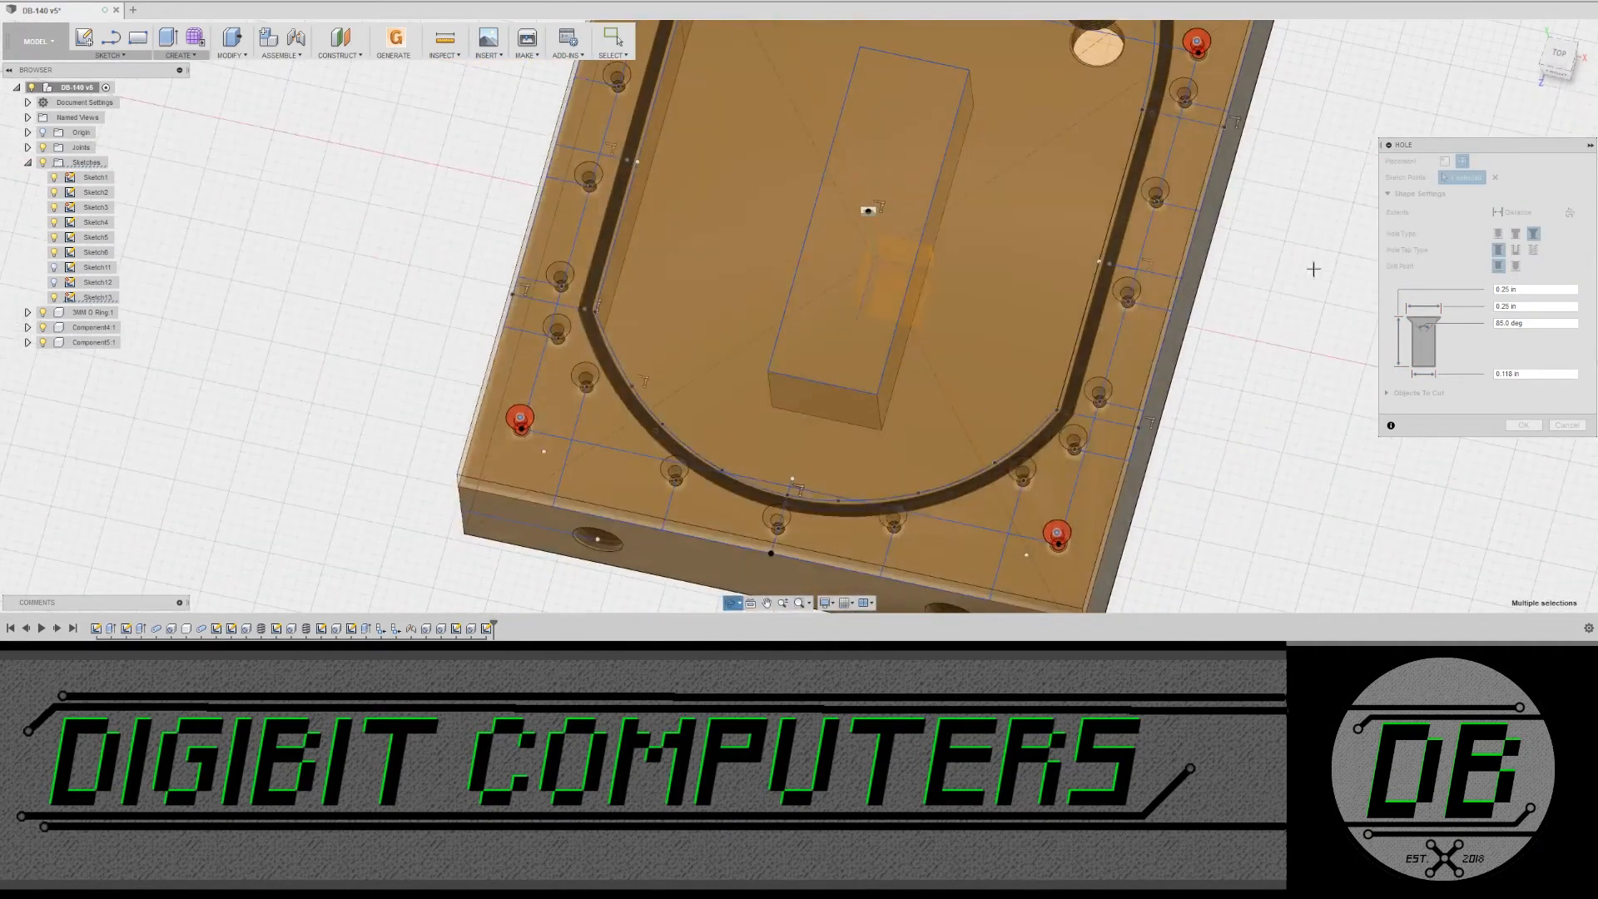
click(1561, 56)
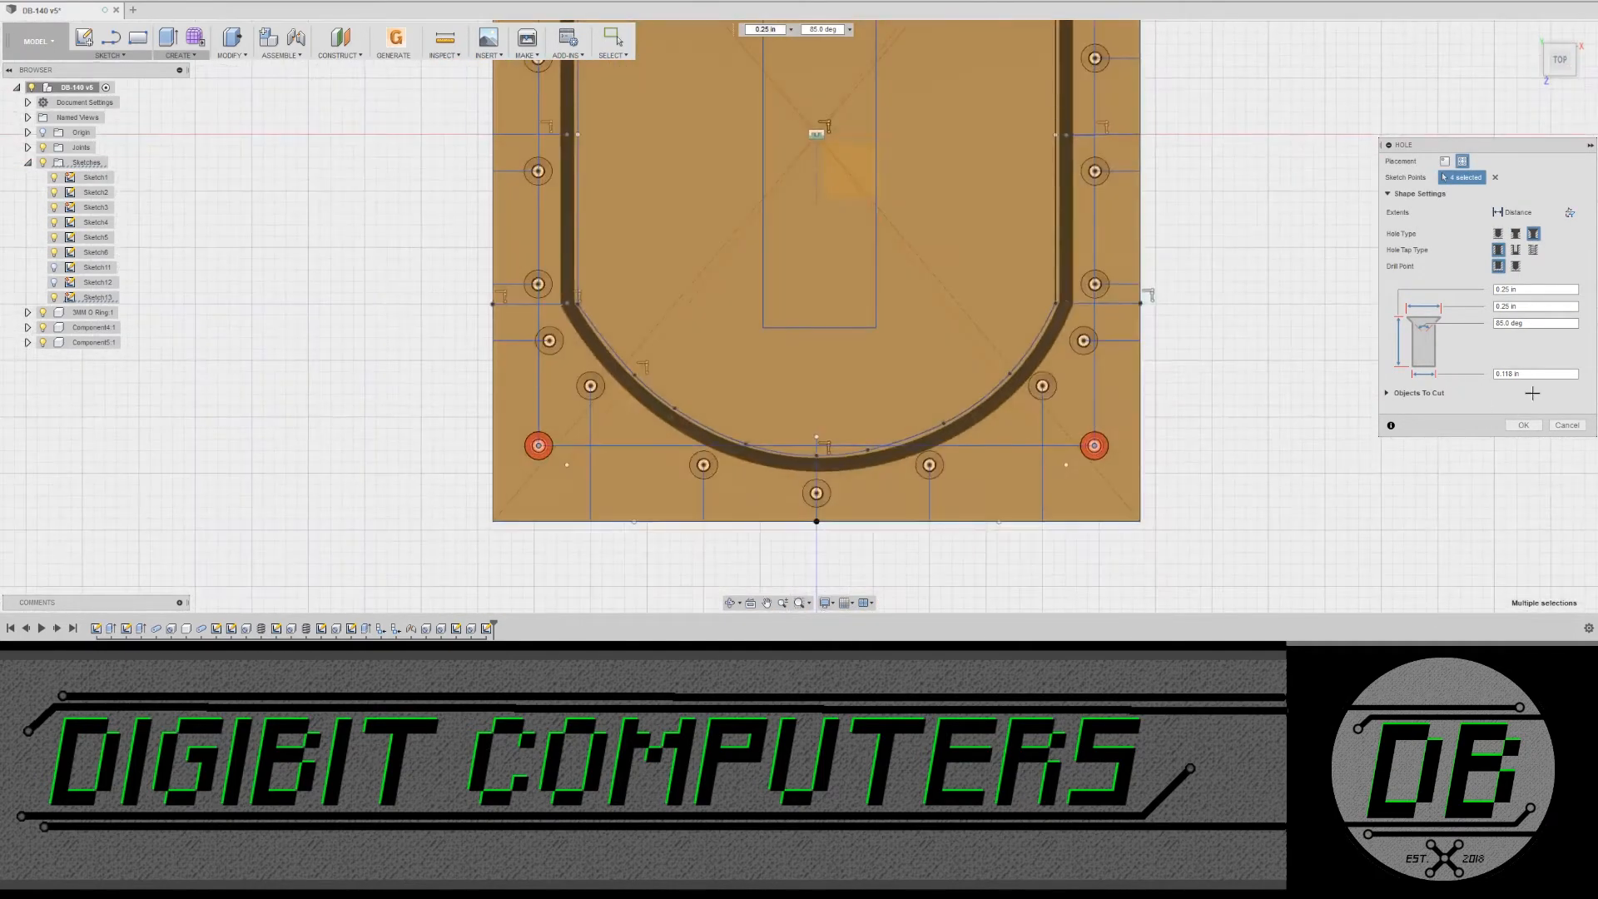
Step: Set the corner holes' diameter to 0.1575 in and their countersink diameter to 0.3 in, and create them
click(1509, 377)
text(575)
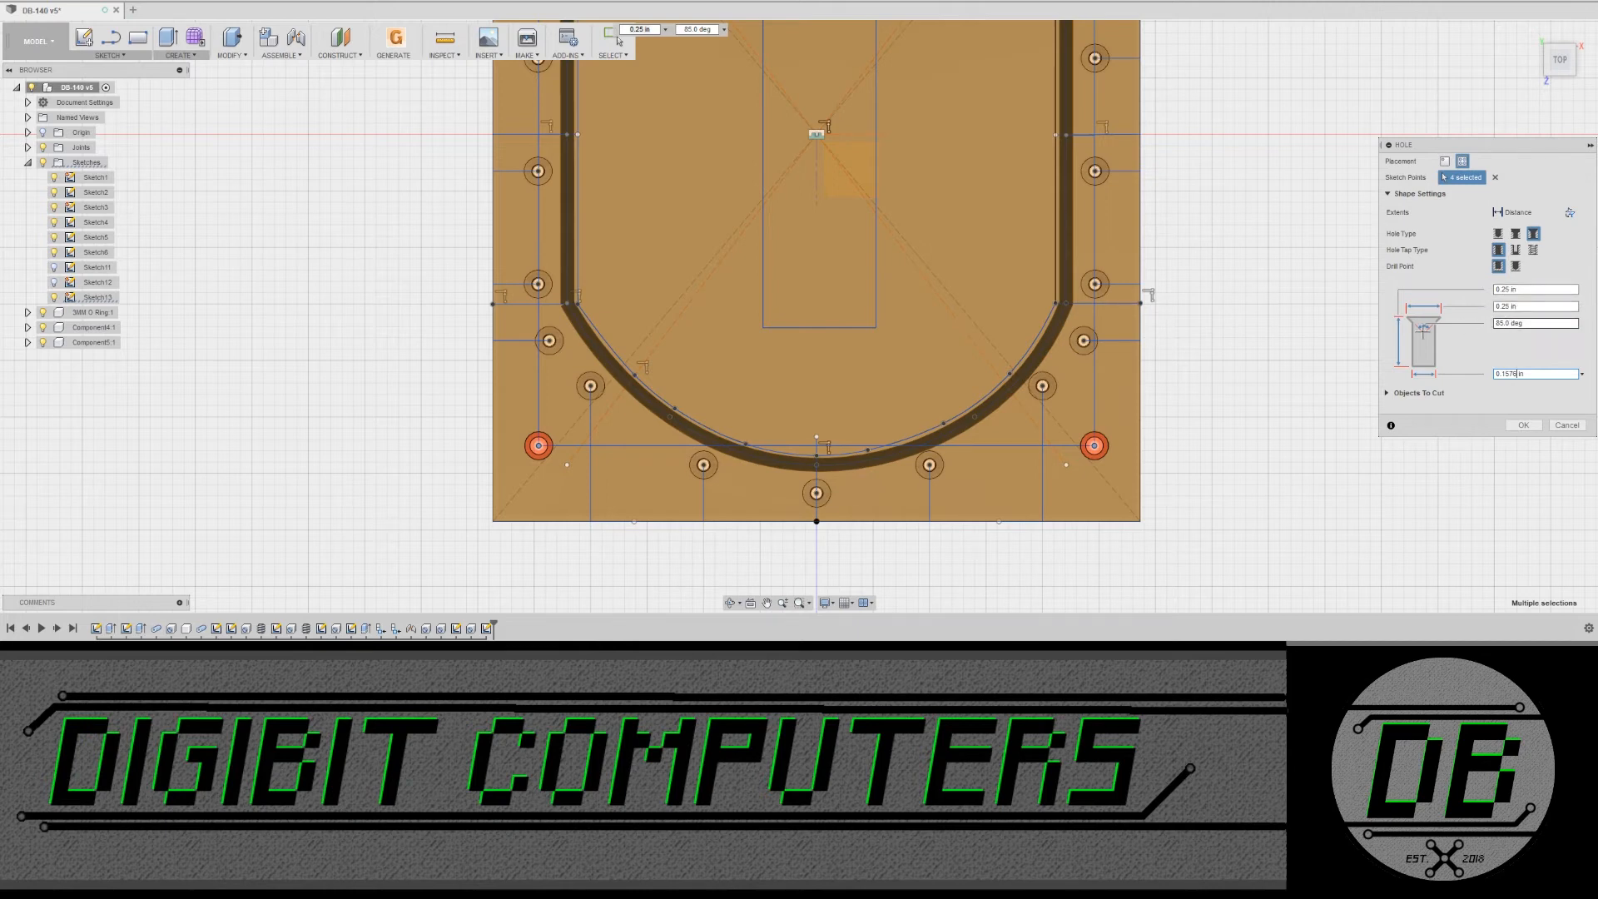
click(1507, 307)
text(0.3)
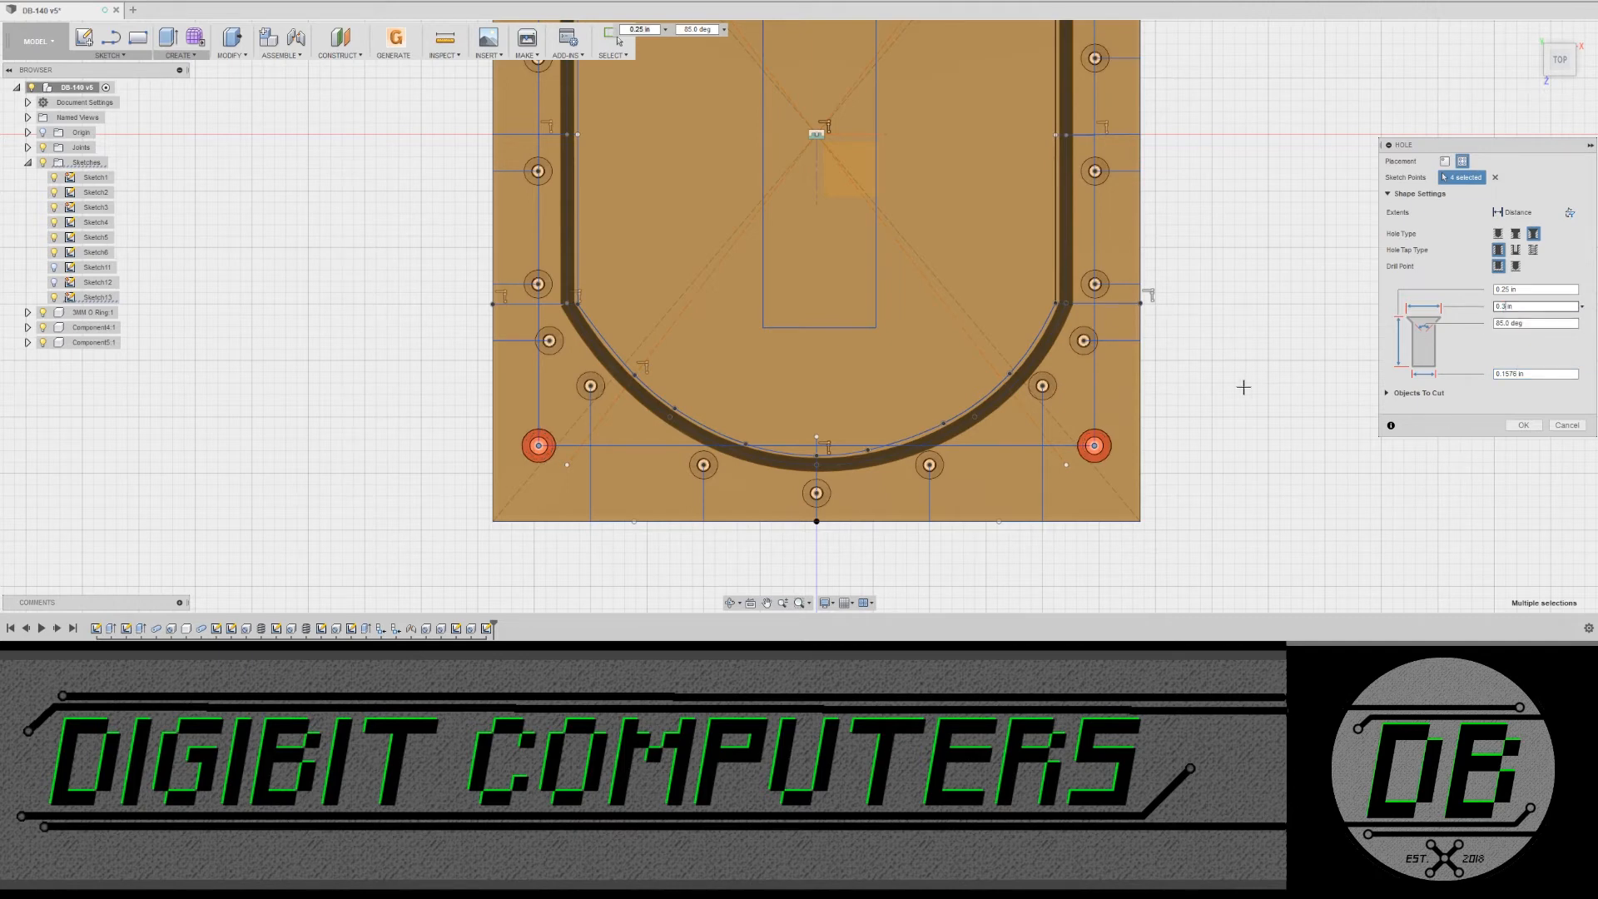
click(1521, 425)
scroll(1013, 343, down, 3)
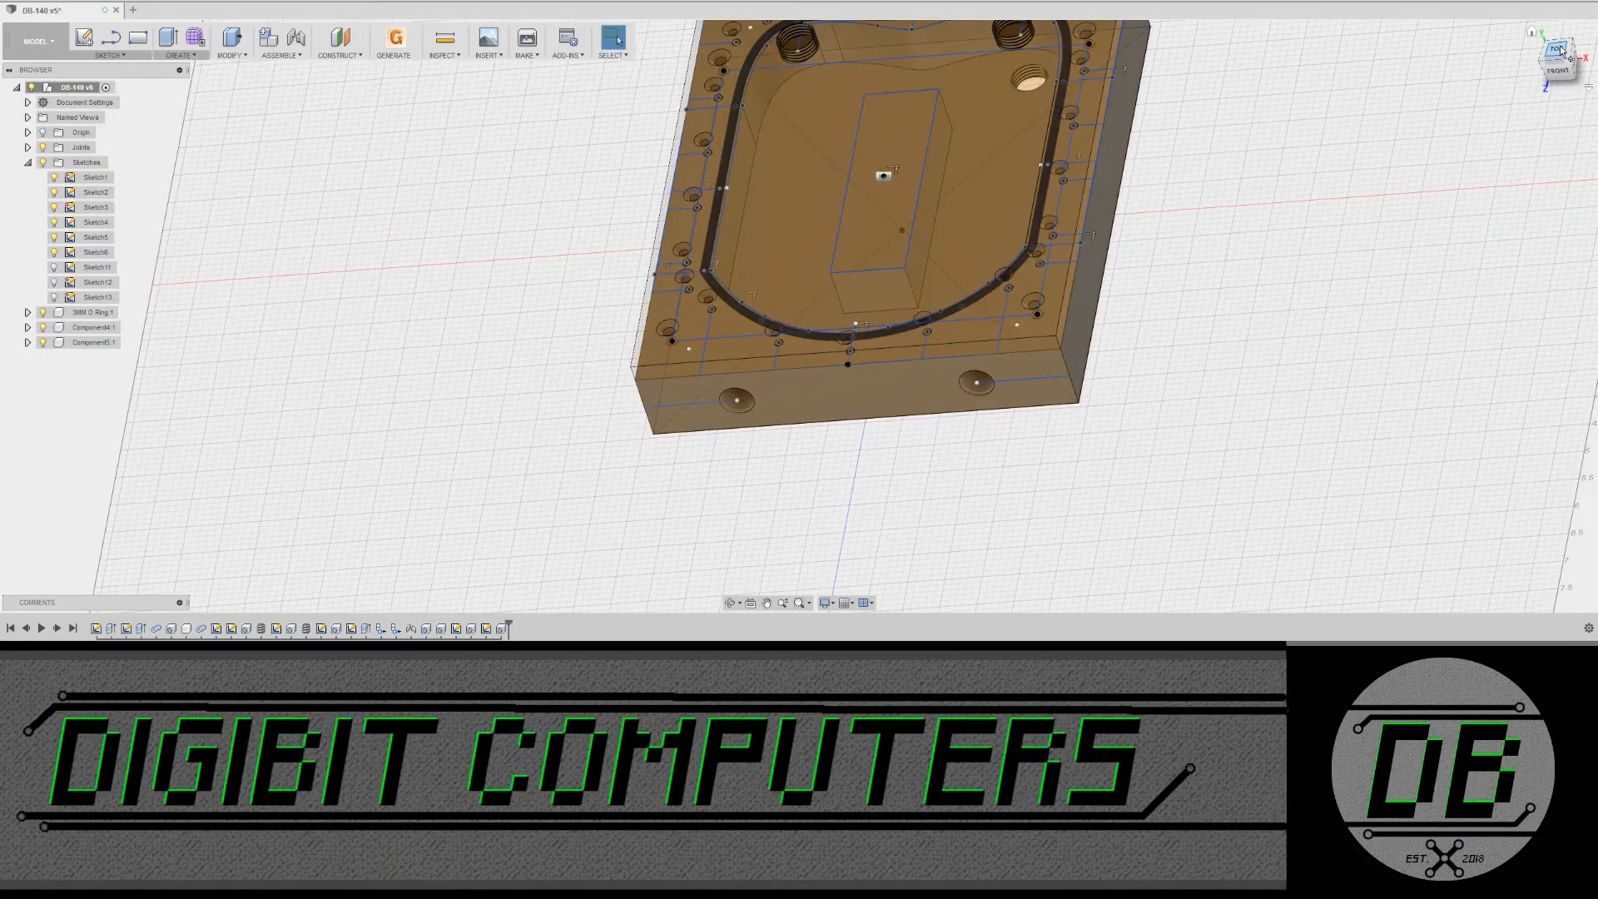
click(1558, 50)
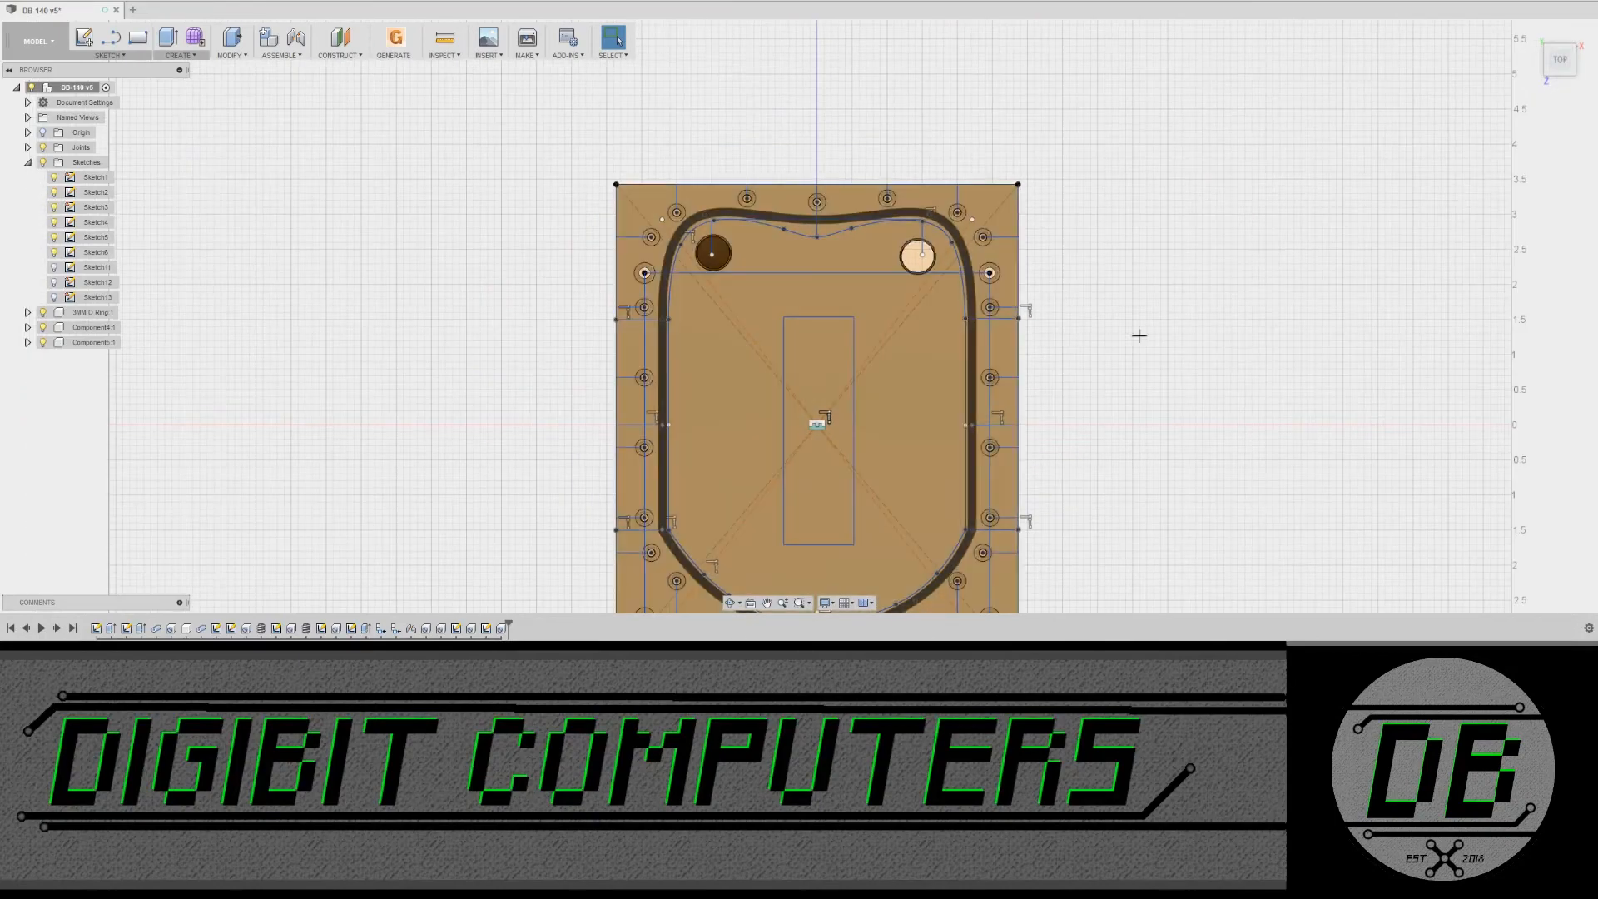
Step: Hide the sketches and place a new sketch text on the cover plate's top face, inside the O-ring outline
click(44, 162)
middle_drag(510, 336, 467, 220)
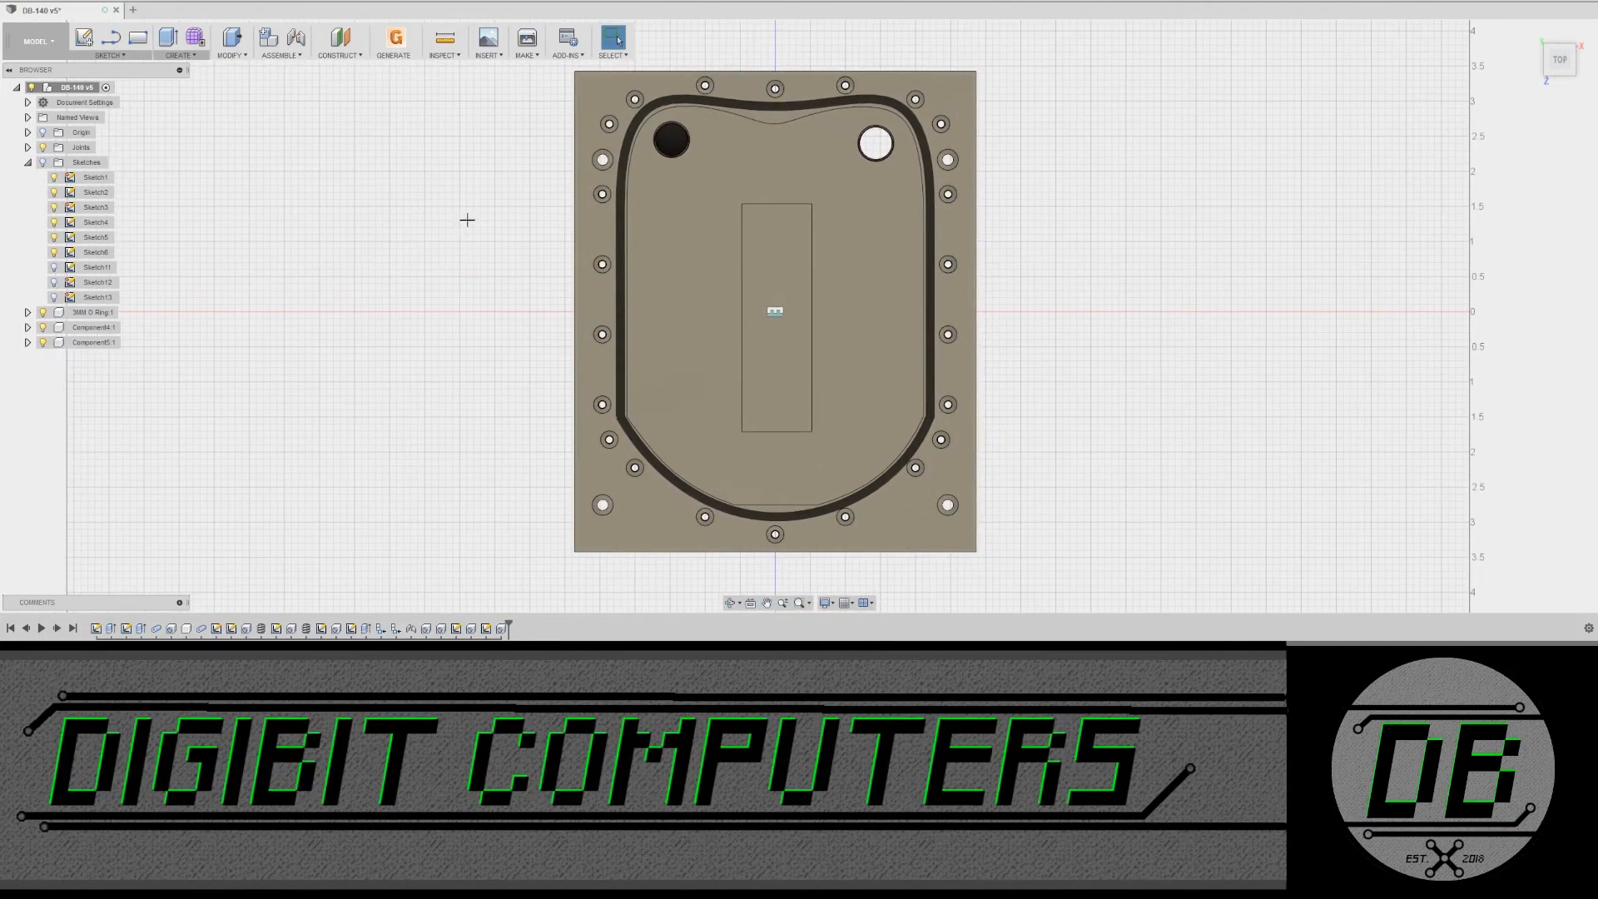
click(124, 56)
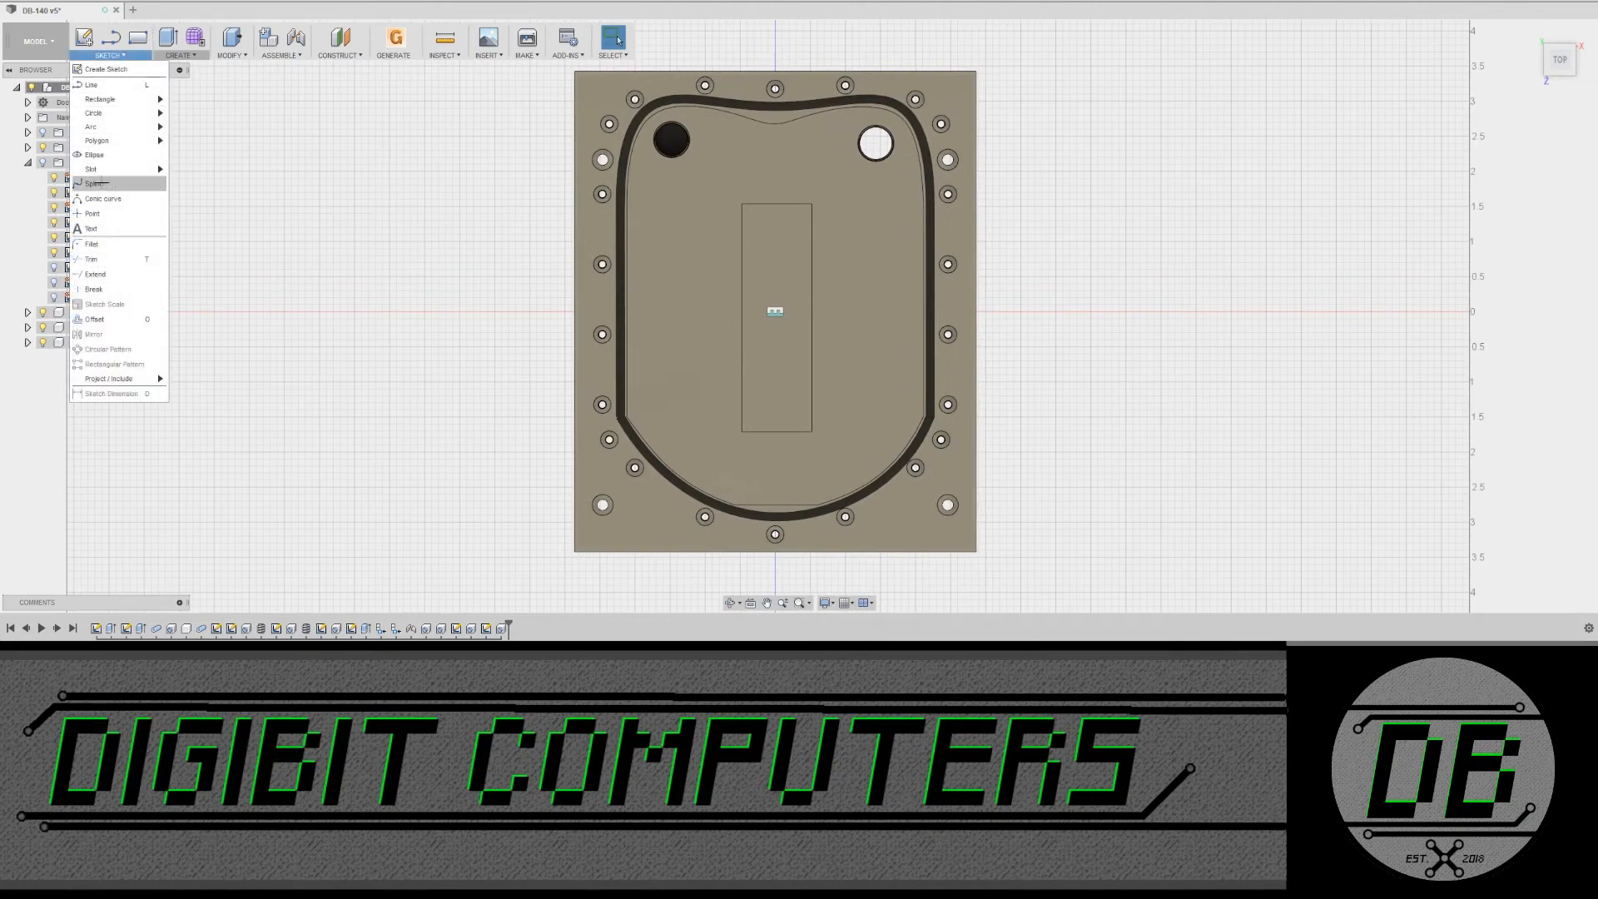
click(109, 217)
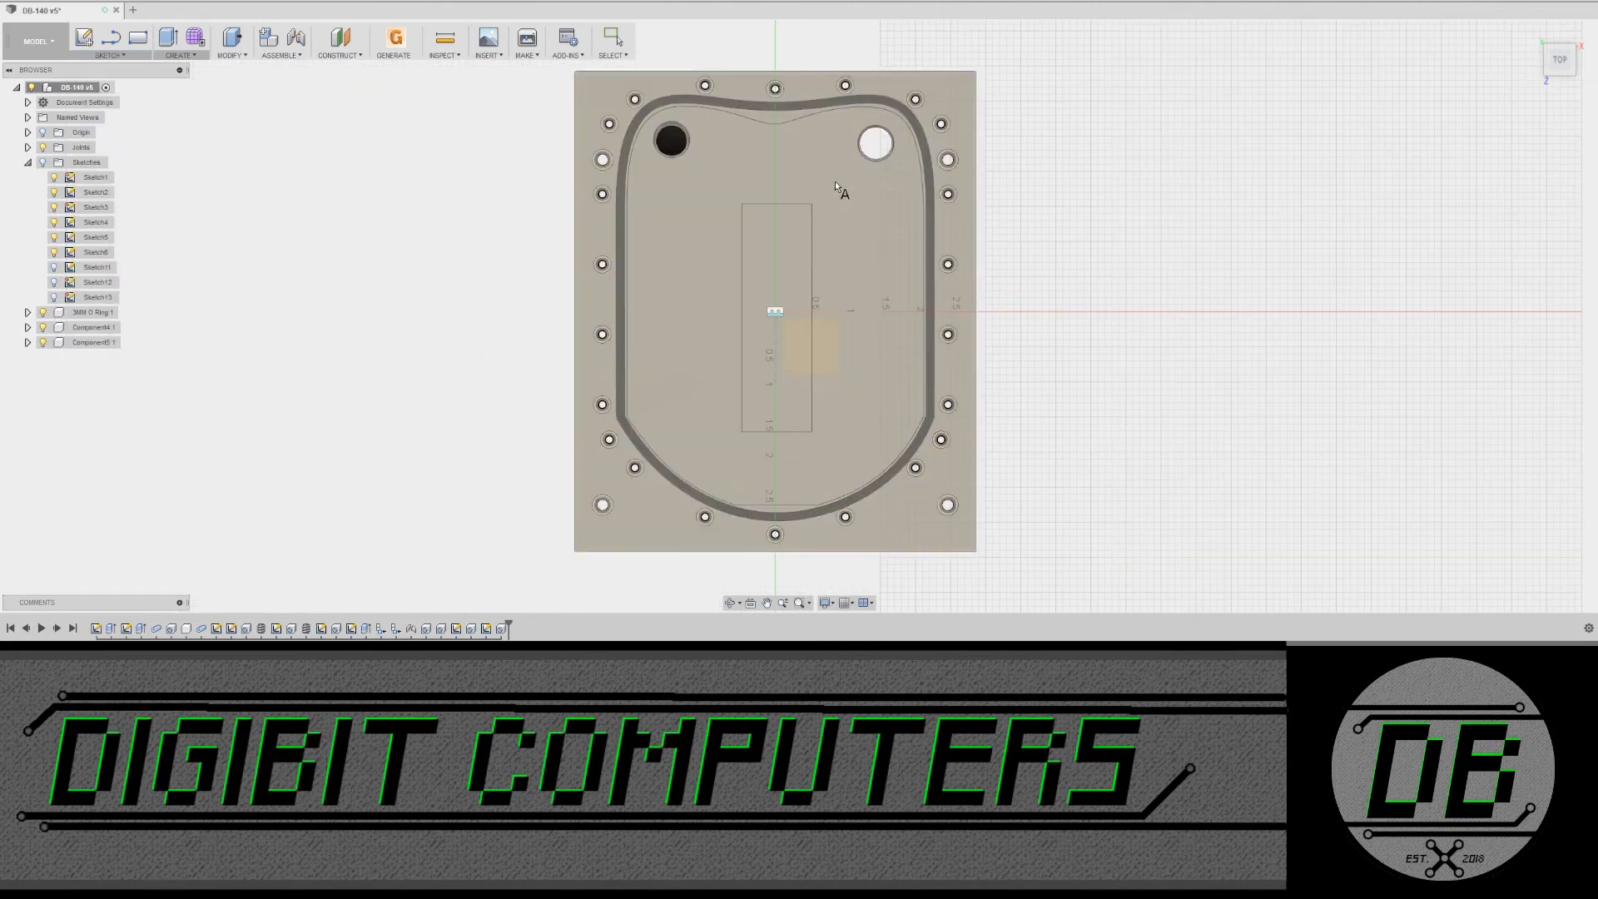
shift+middle_drag(749, 218, 737, 183)
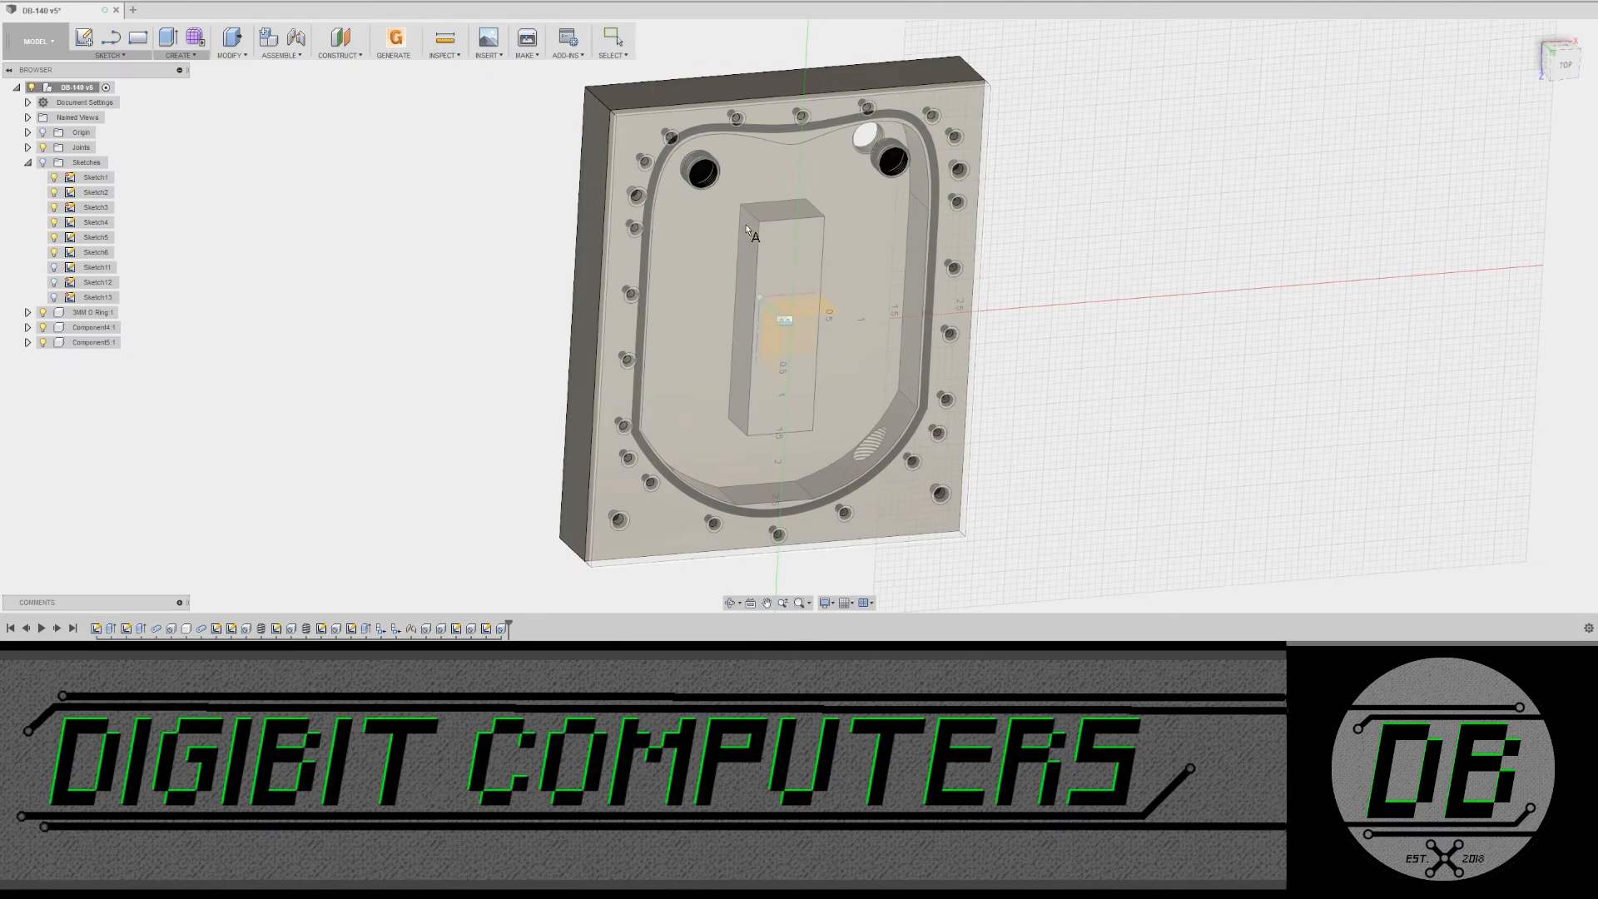
click(738, 183)
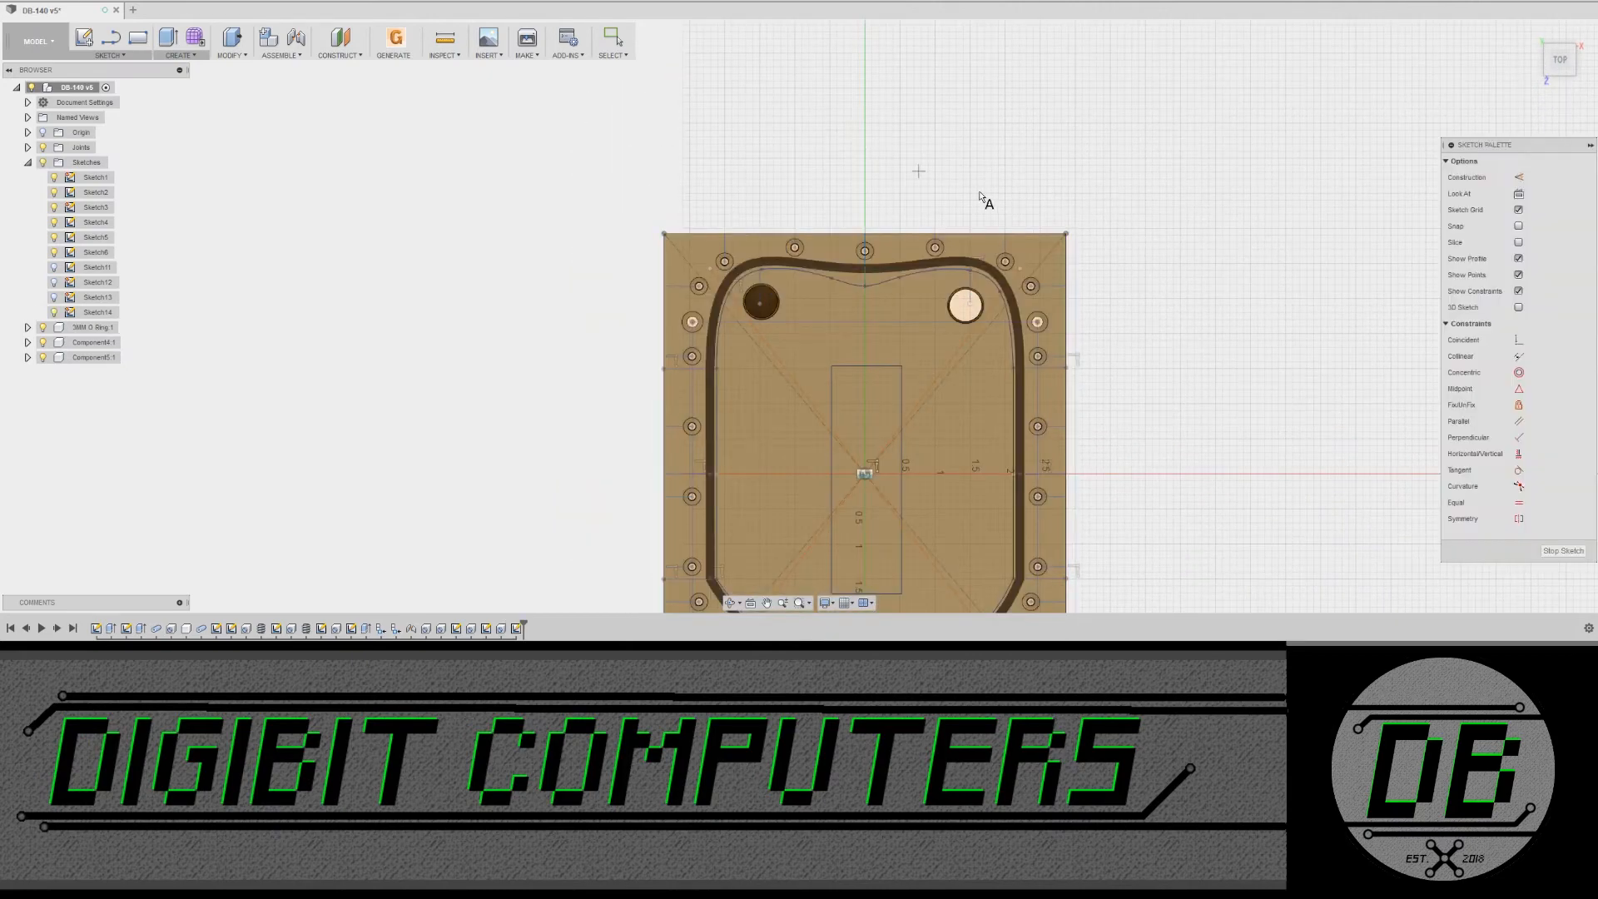
click(795, 366)
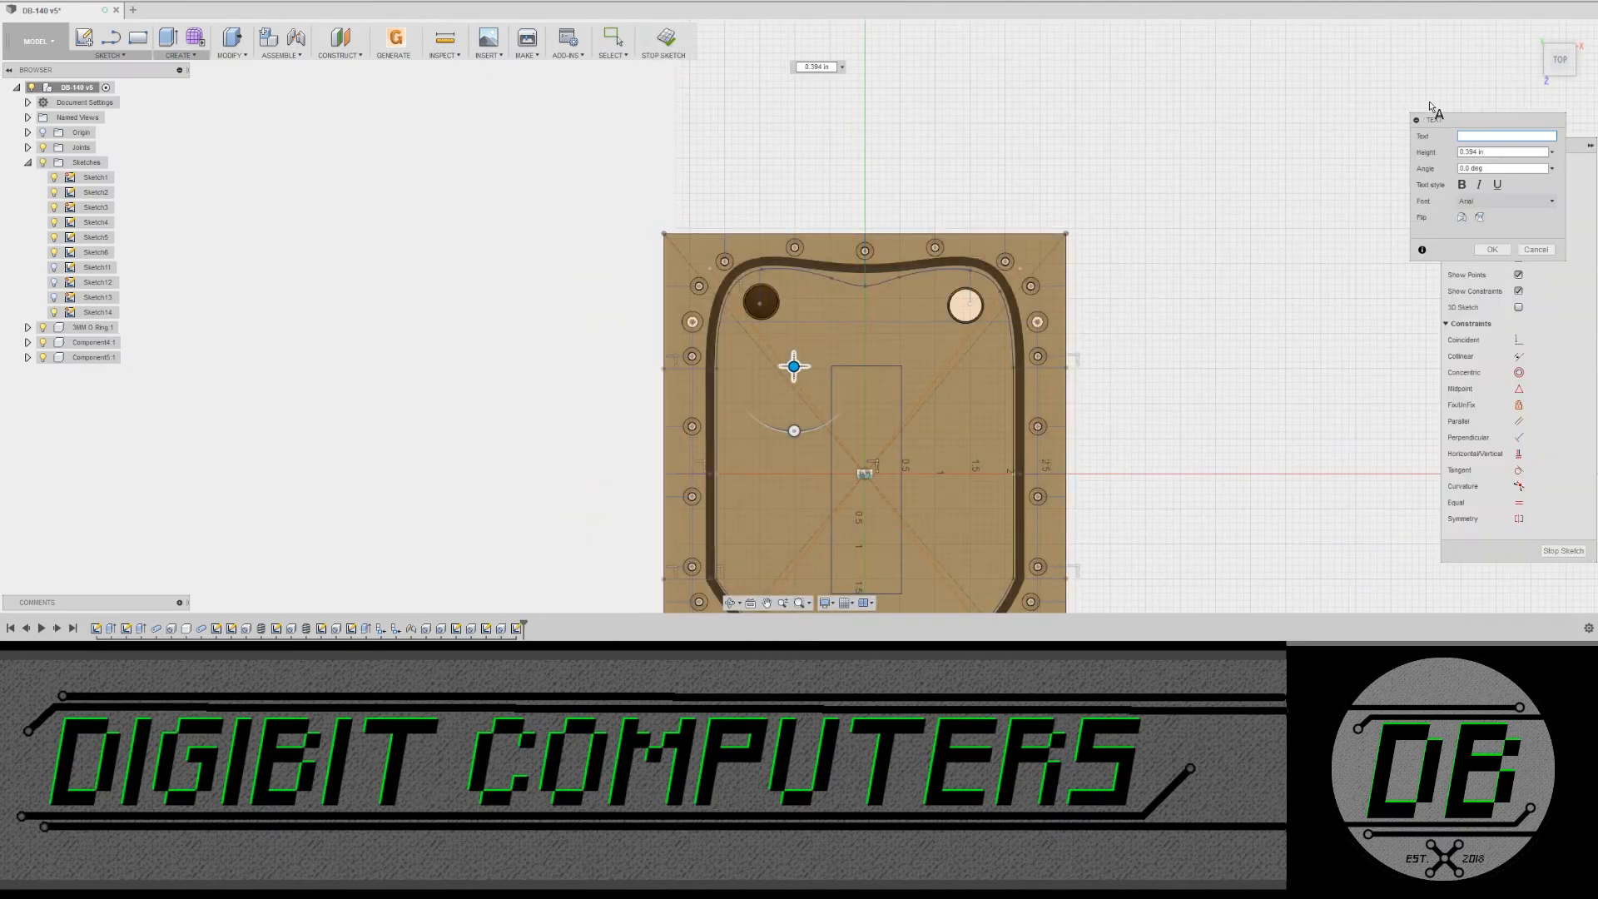
Step: Set the text to DIGIBIT in a blocky pixel-style font, 0.75 in high and rotated 180 degrees, and centre it on the plate
mouse_move(1452, 119)
mouse_down()
mouse_move(1115, 0)
mouse_move(1032, 0)
mouse_up()
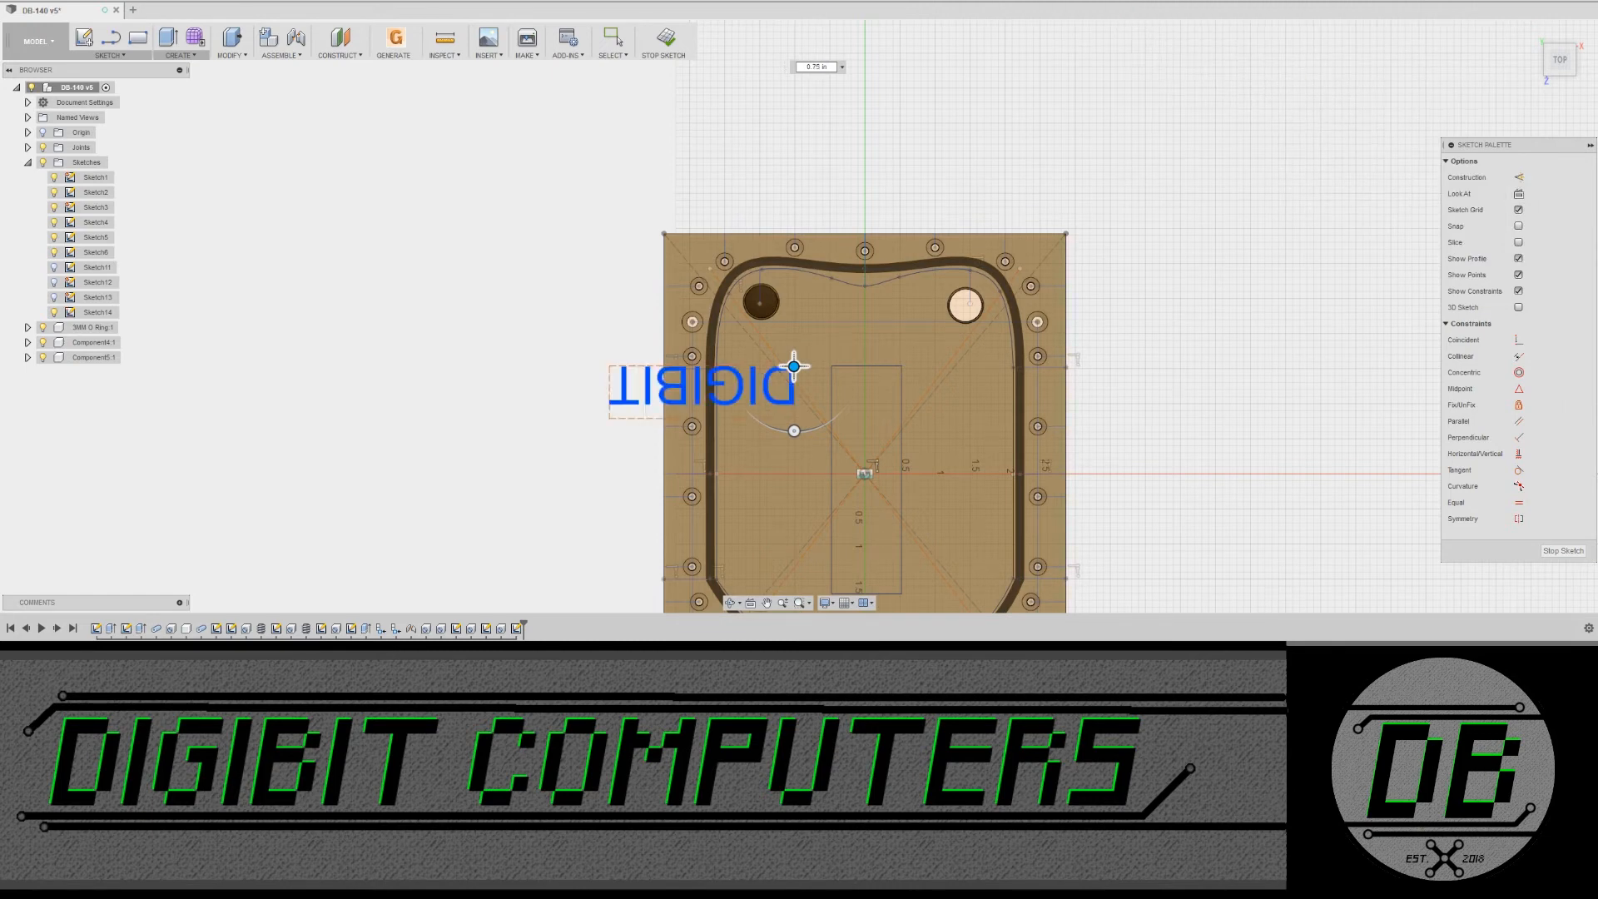
text(180)
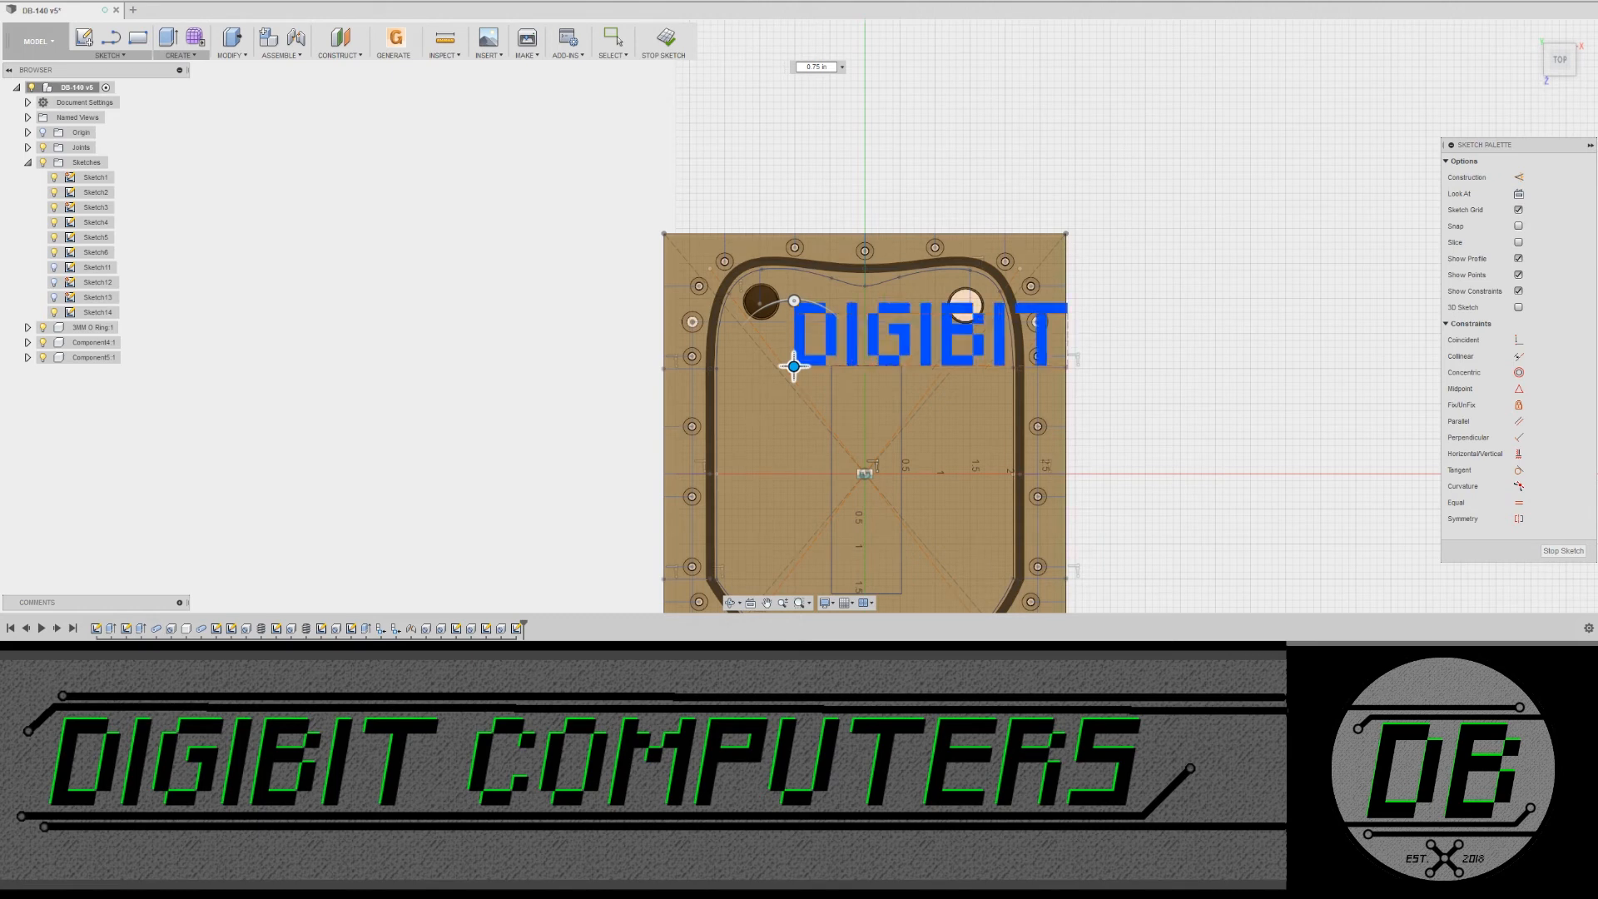
drag(793, 369, 728, 517)
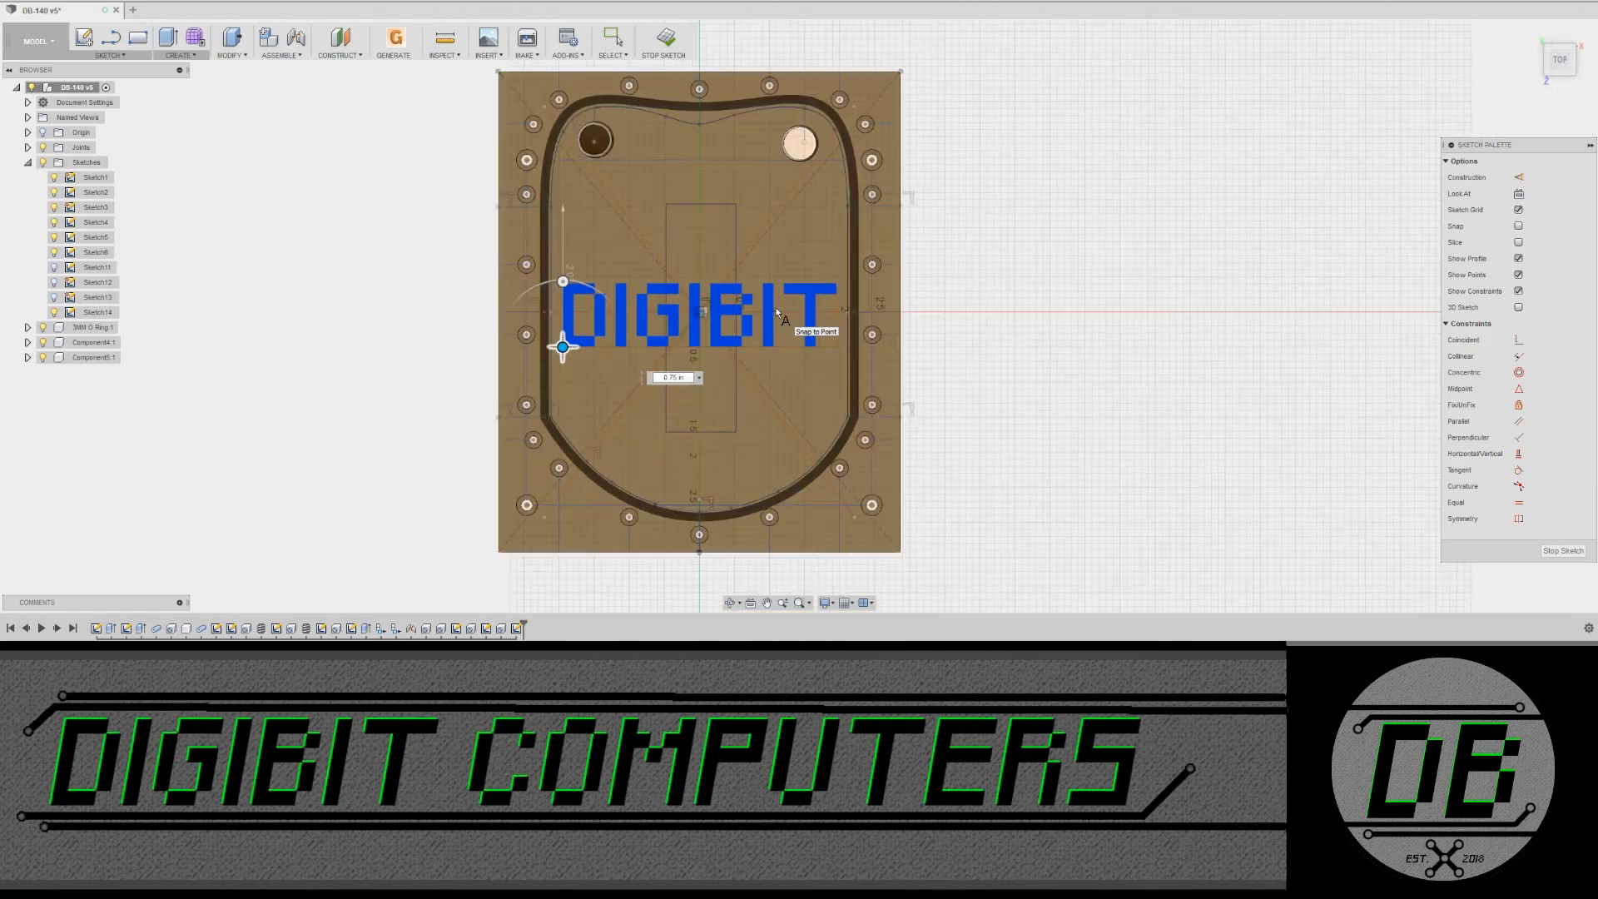
key(Return)
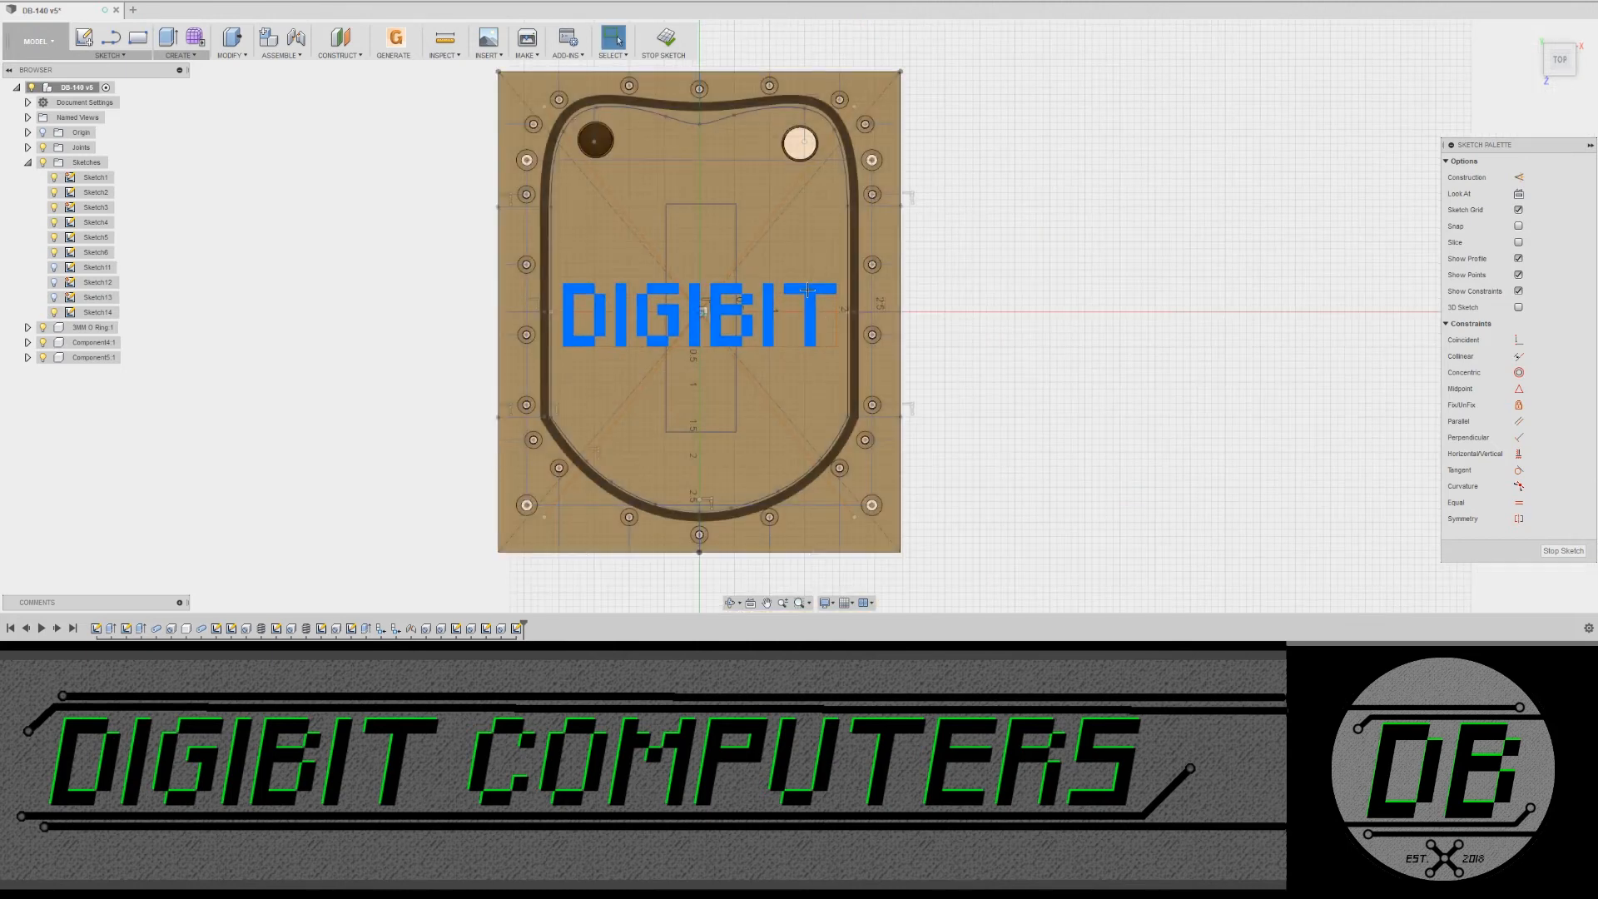
Step: Extrude the DIGIBIT text 0.10 in downward as a cut into the cover plate's top face
right_click(808, 291)
click(864, 243)
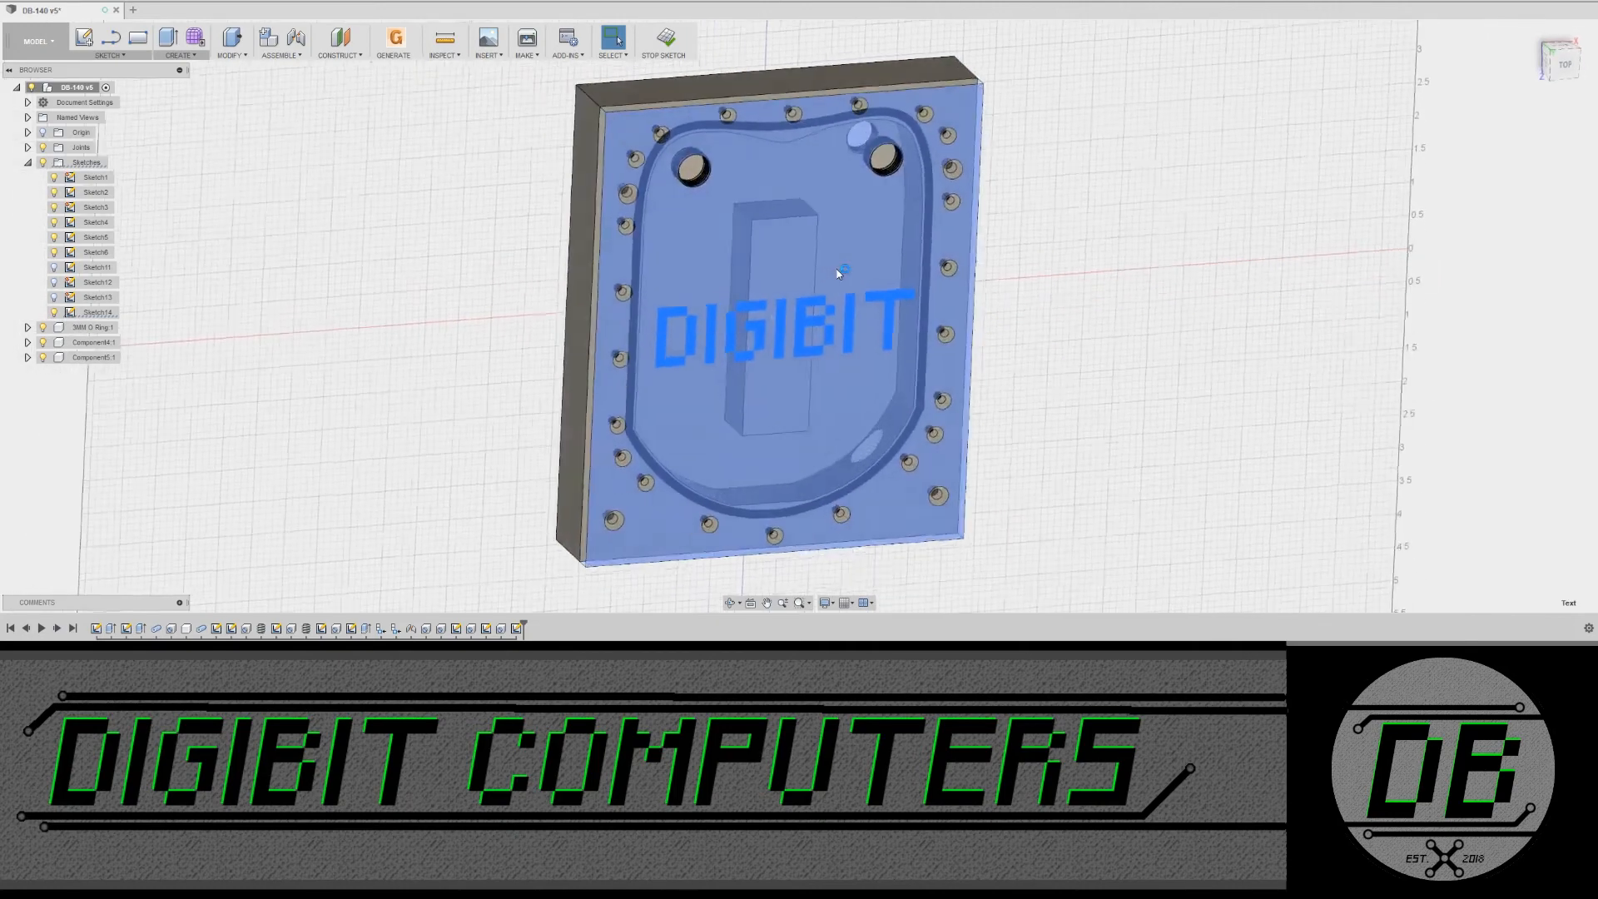
click(1565, 66)
click(1563, 83)
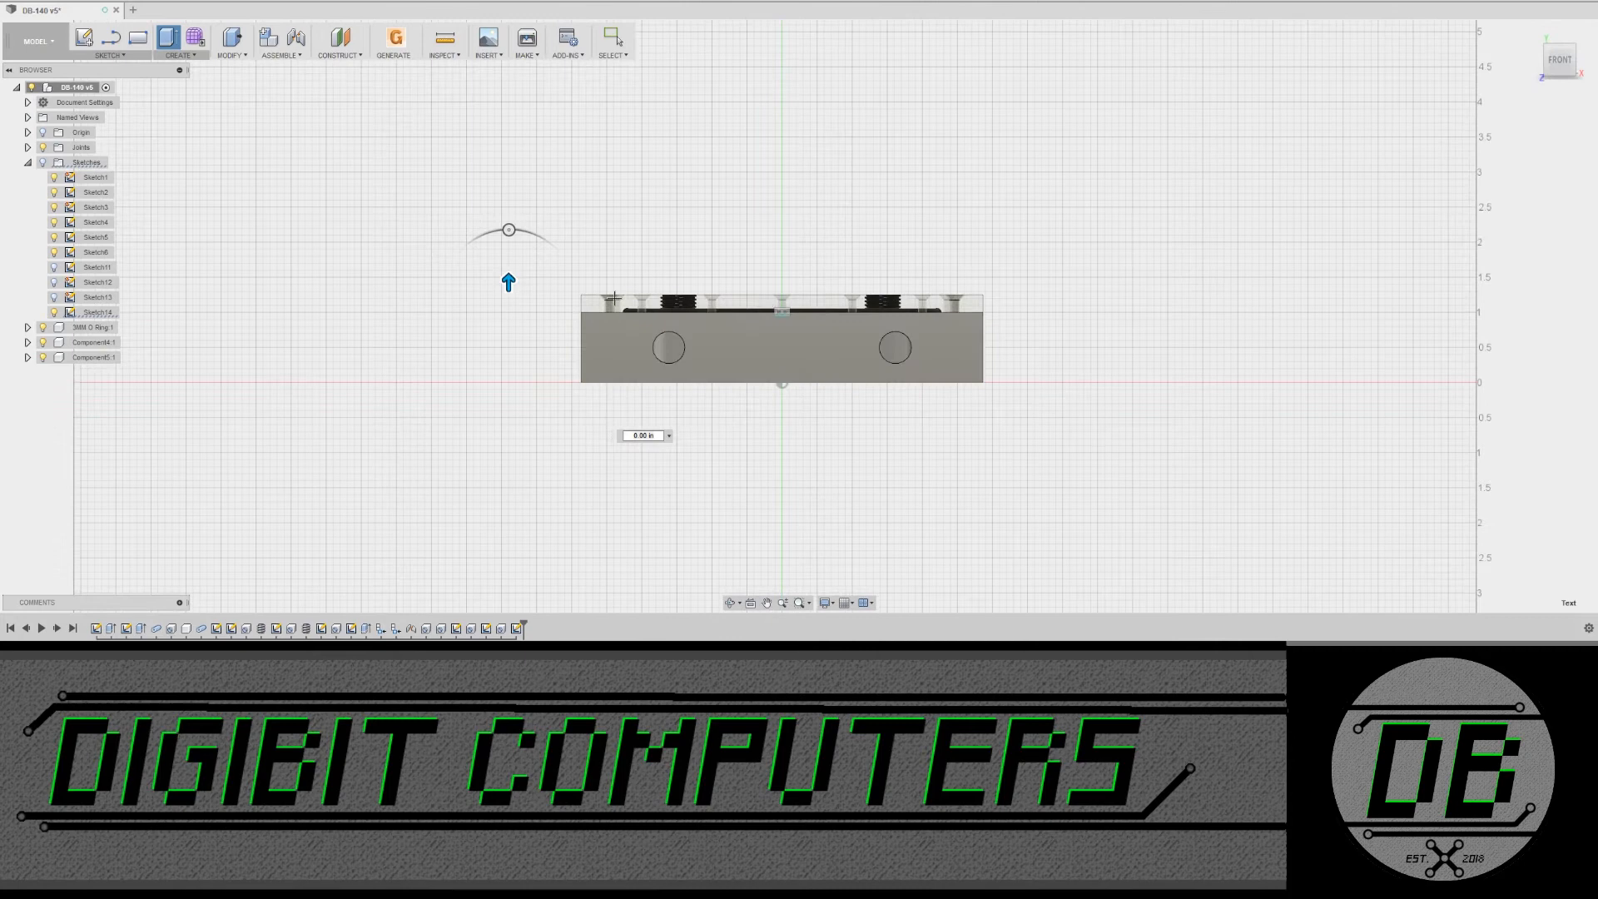
drag(509, 280, 510, 315)
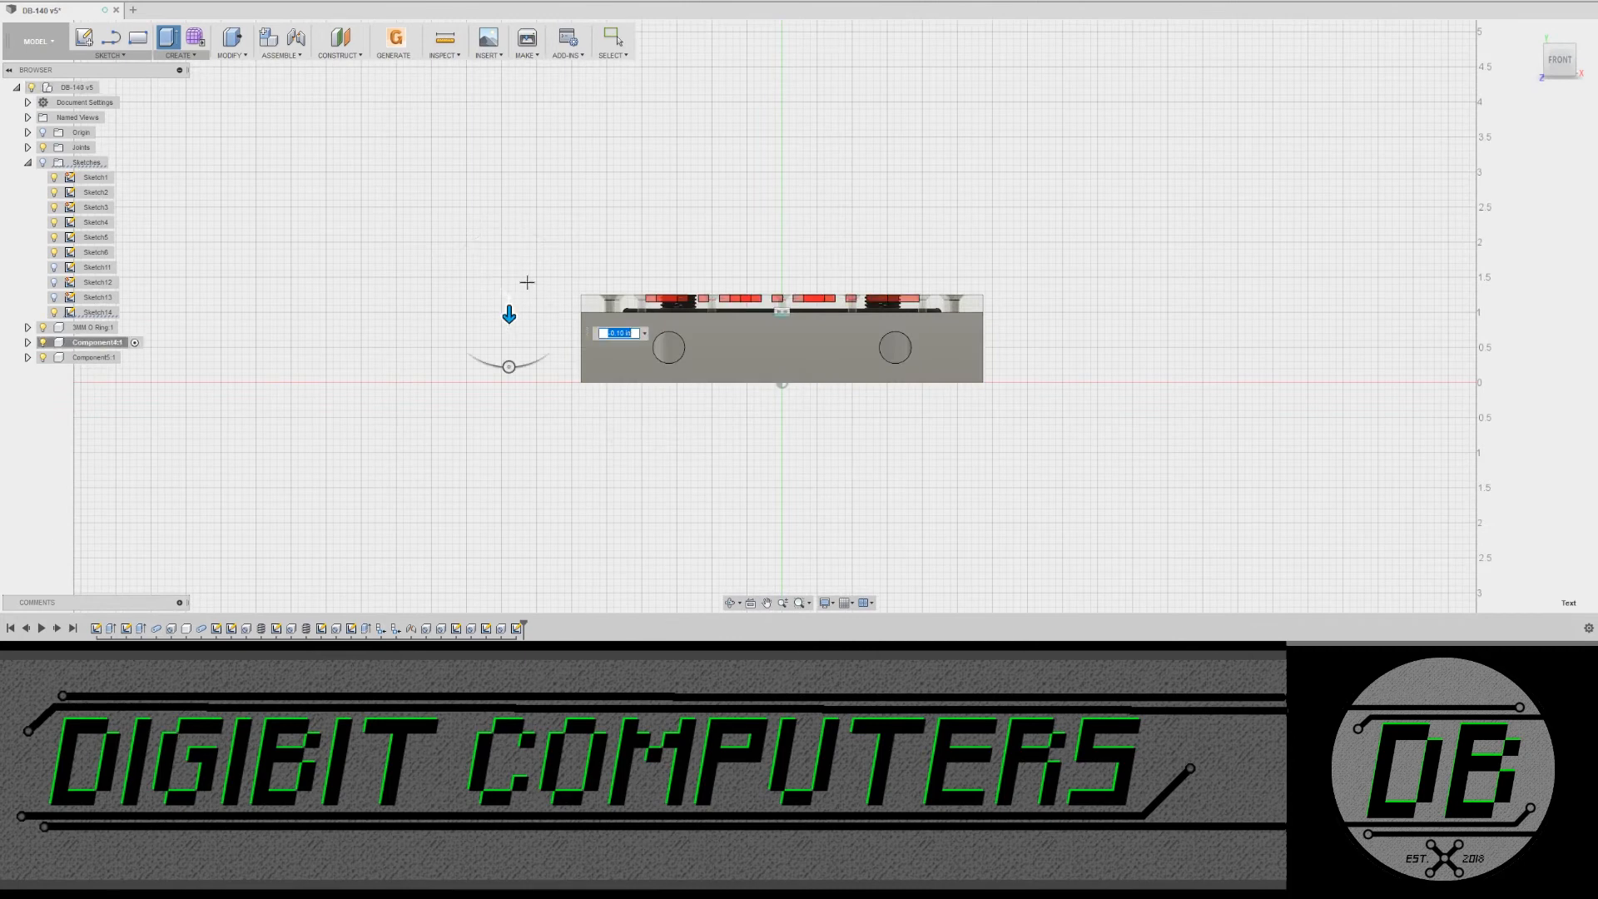
key(Return)
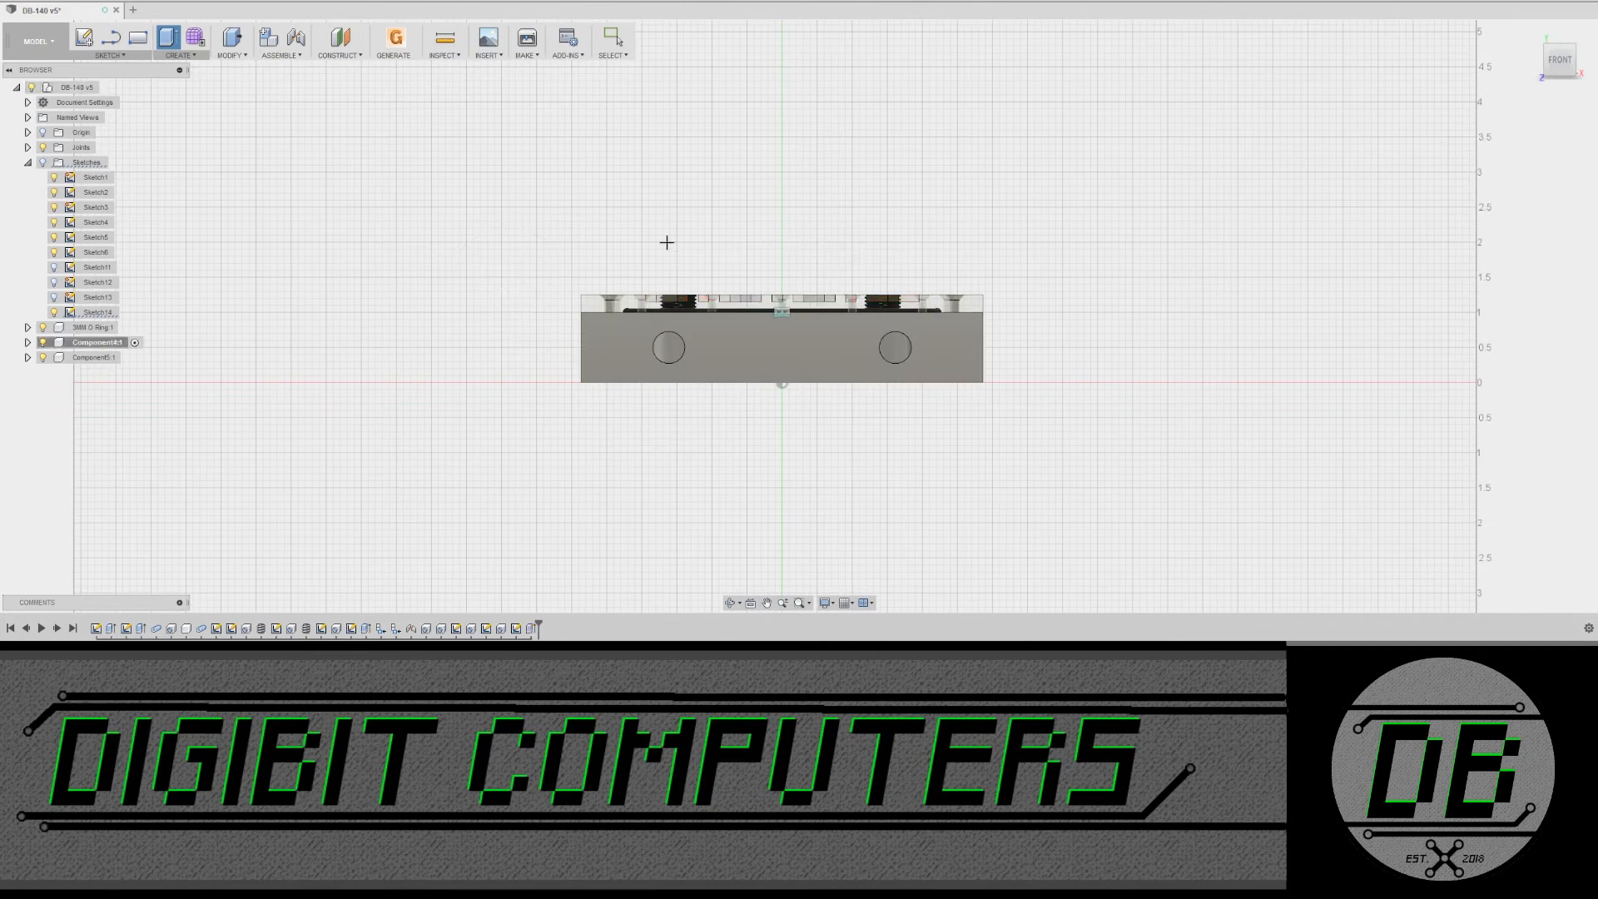
Step: Assign the clear acrylic physical material already used in the design to the reservoir block component
click(1555, 38)
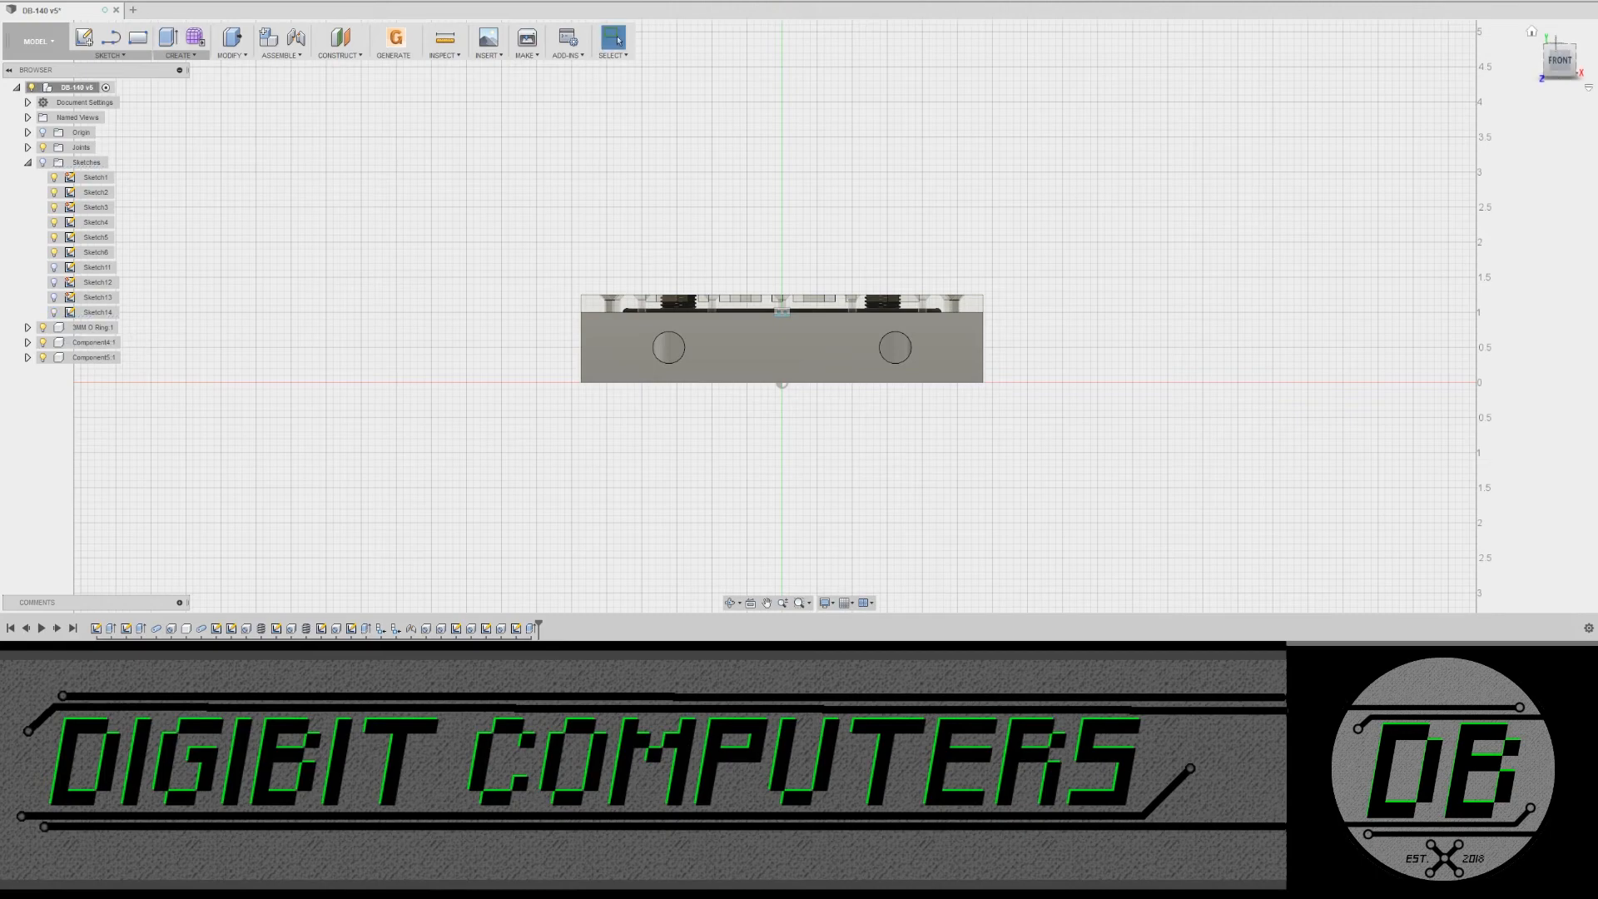
mouse_move(445, 226)
shift+middle_down()
mouse_move(533, 208)
mouse_move(429, 222)
shift+middle_up()
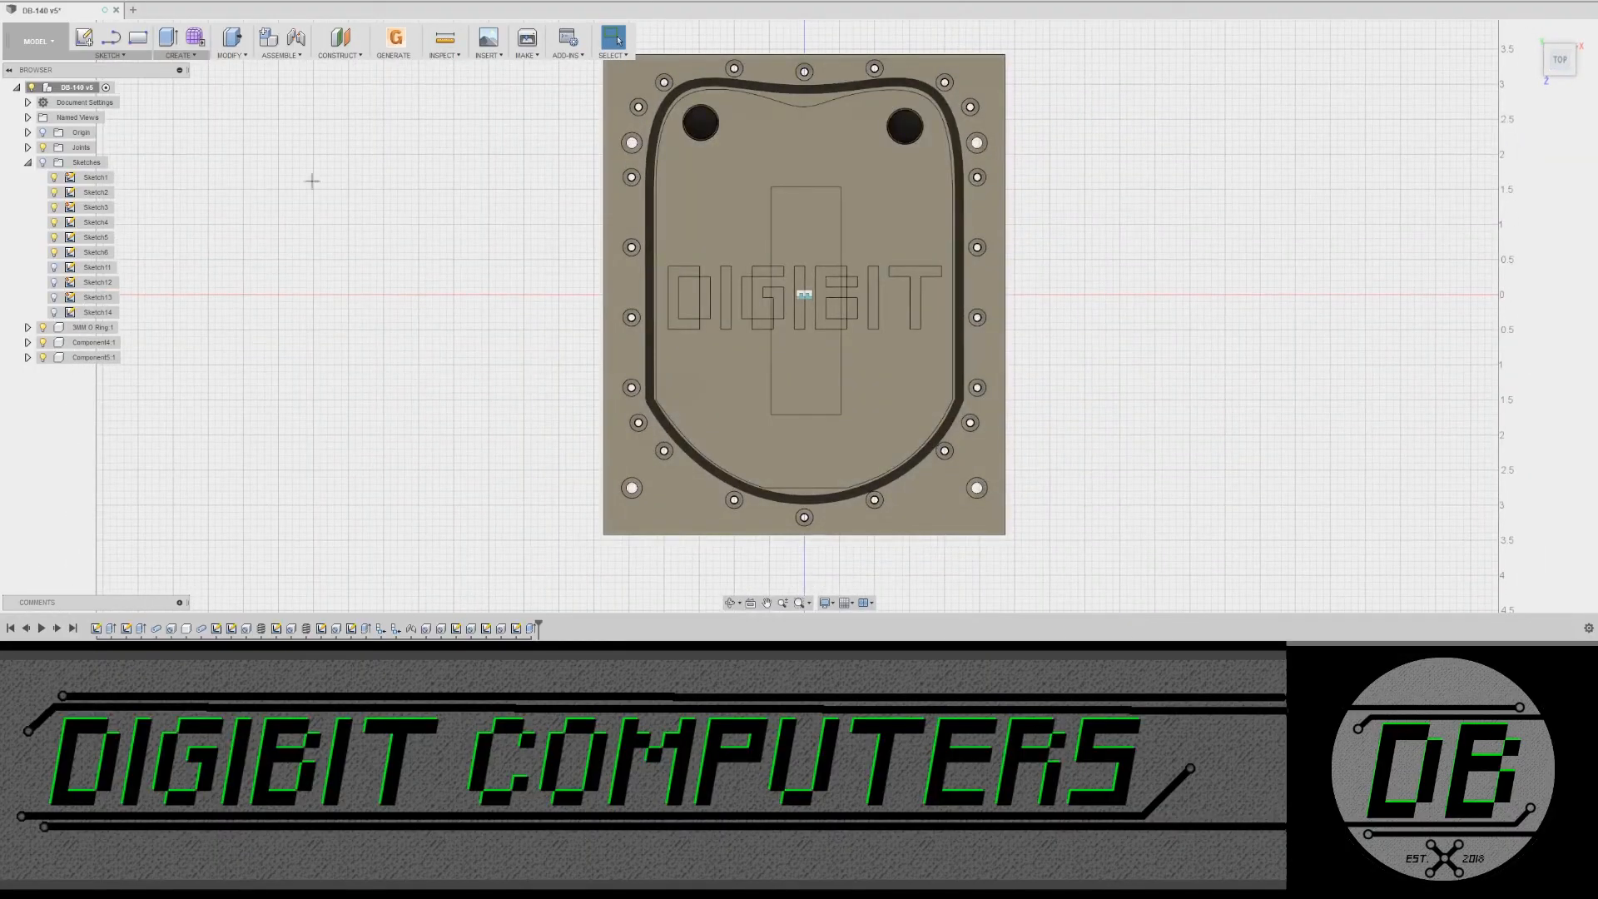
click(103, 355)
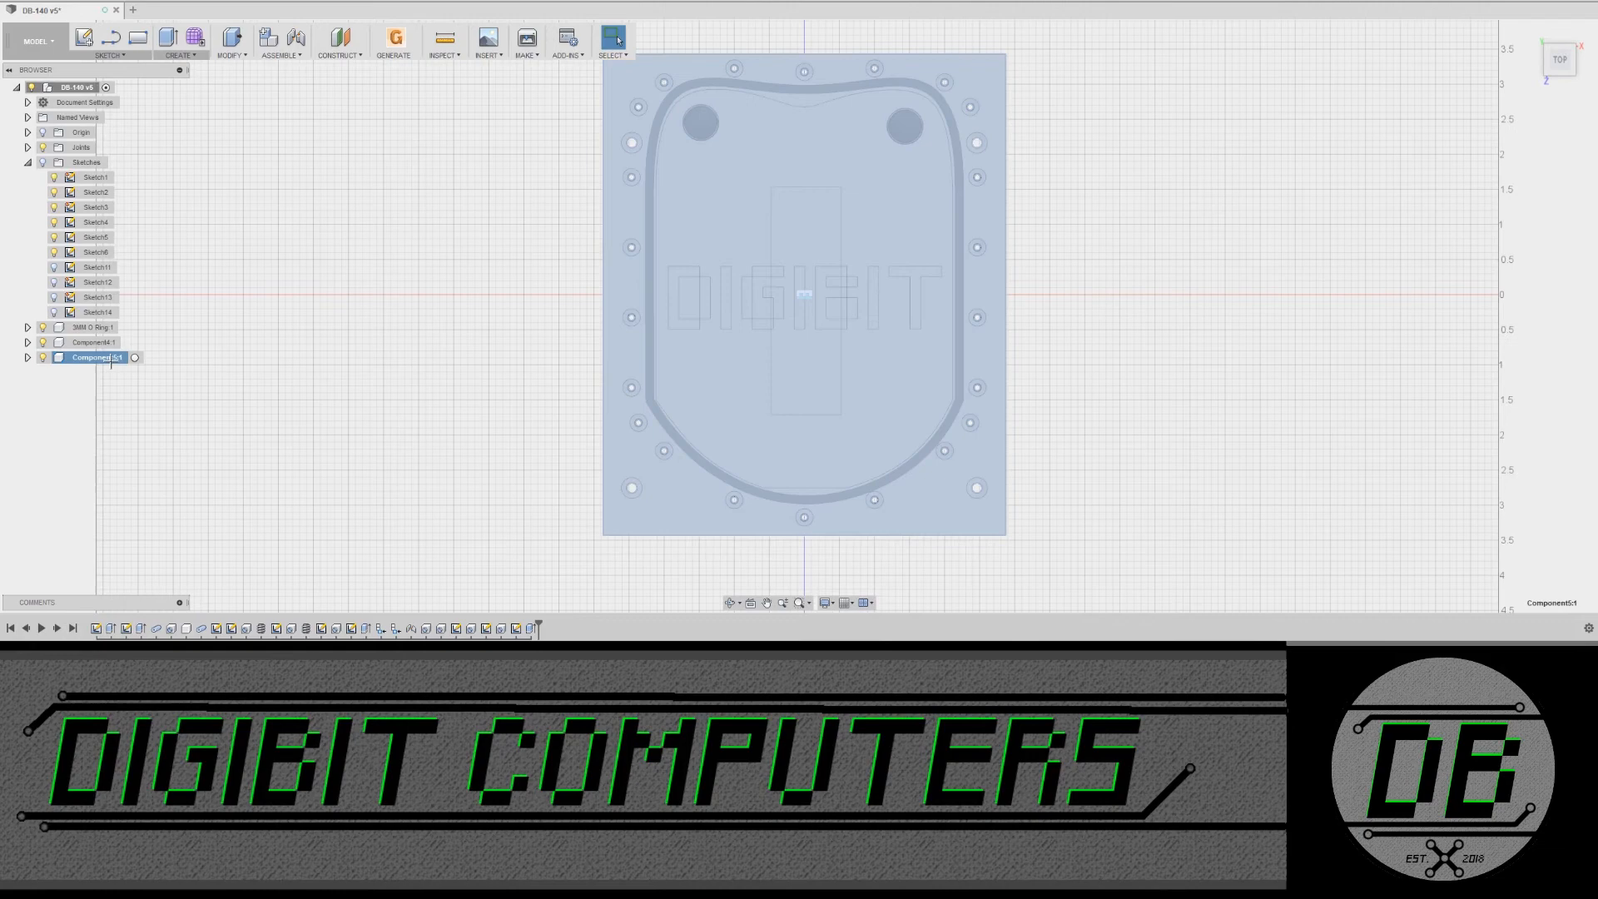
shift+middle_drag(367, 410, 432, 372)
key(Escape)
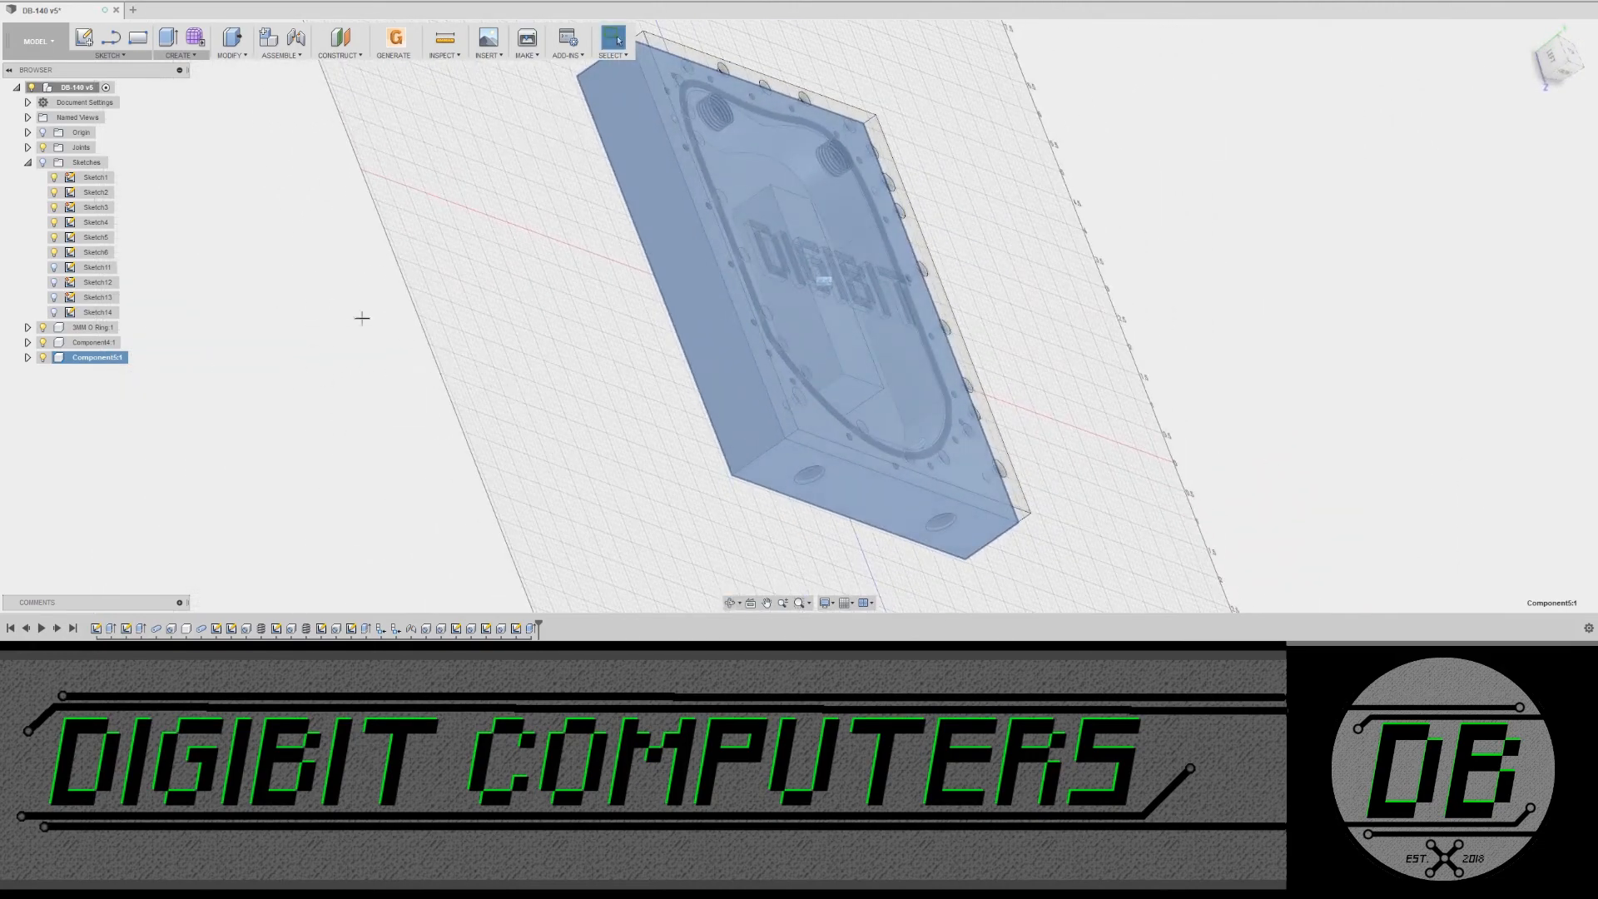
right_click(103, 363)
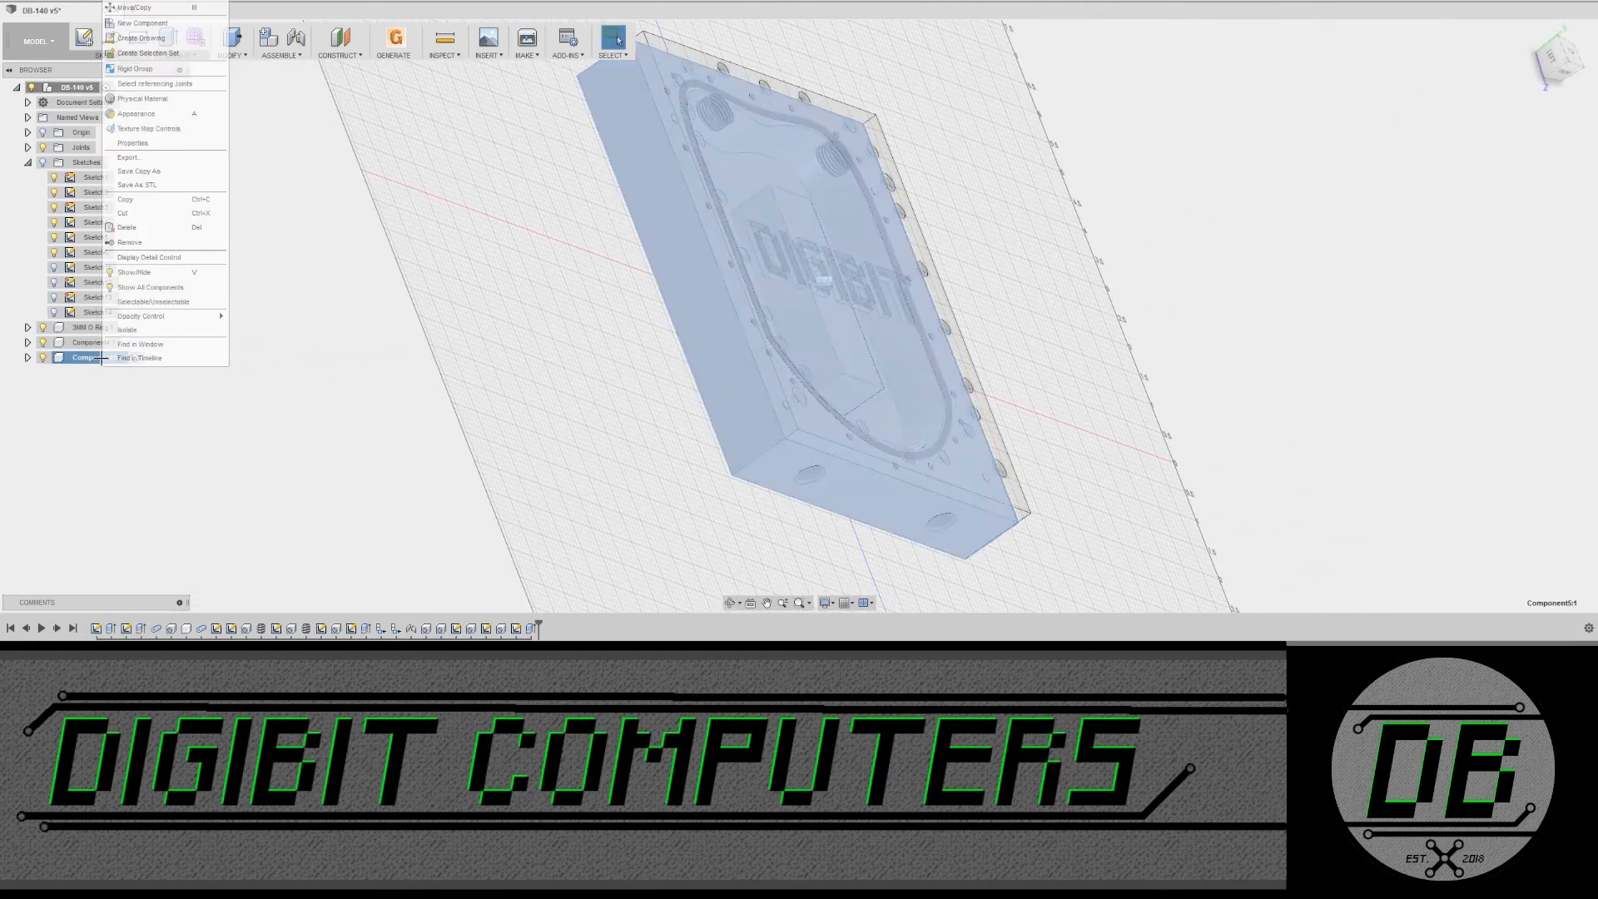
click(150, 98)
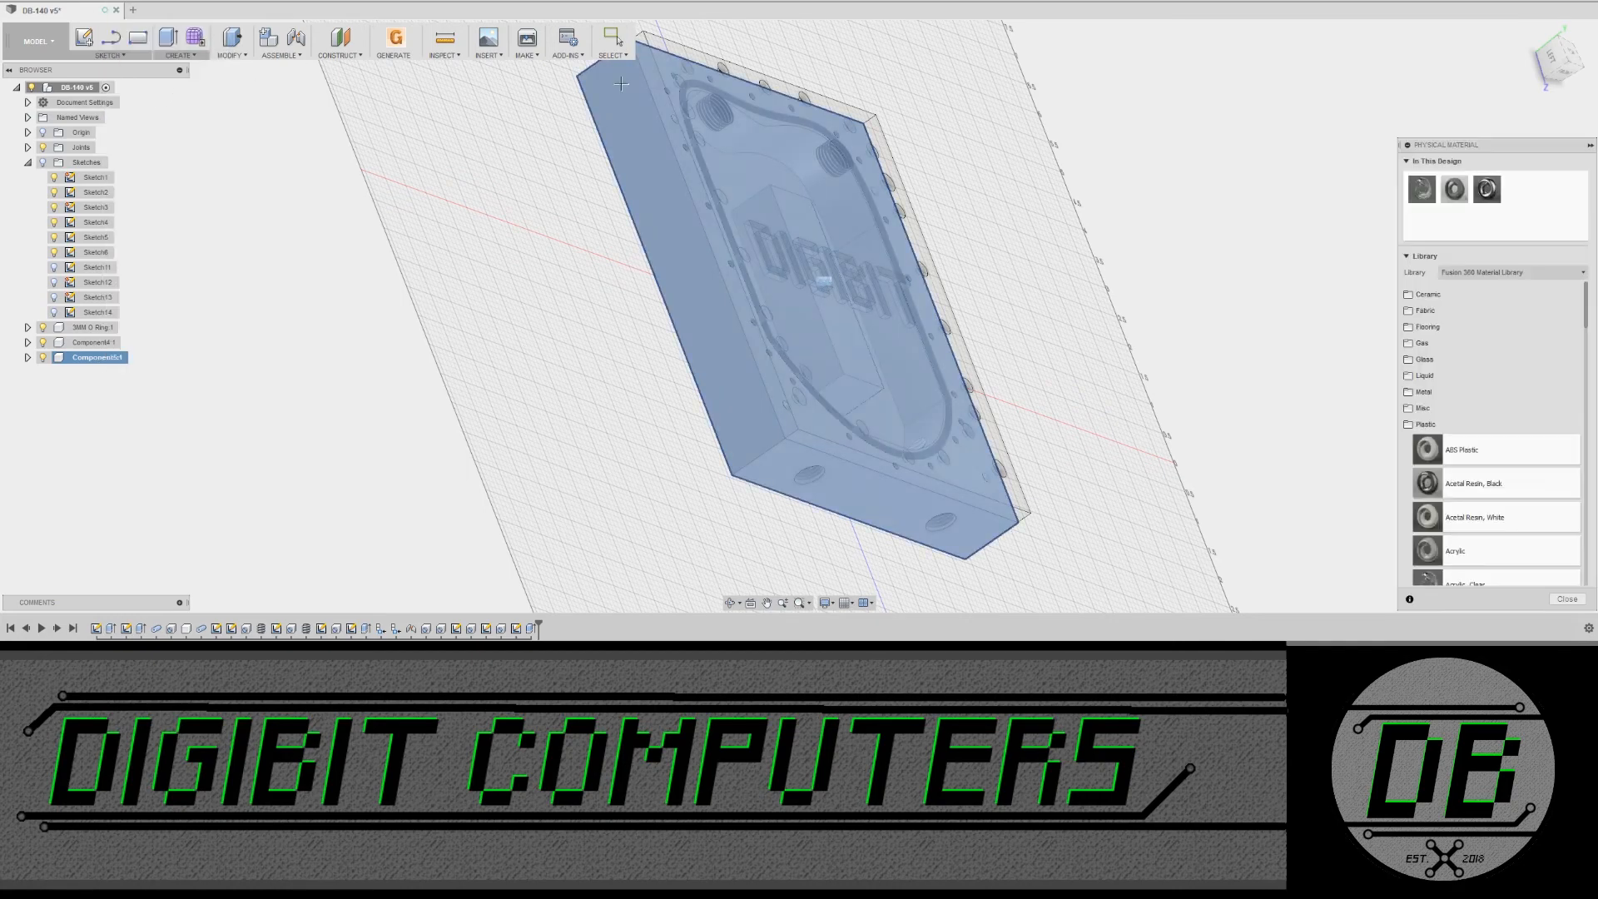
drag(1422, 190, 120, 366)
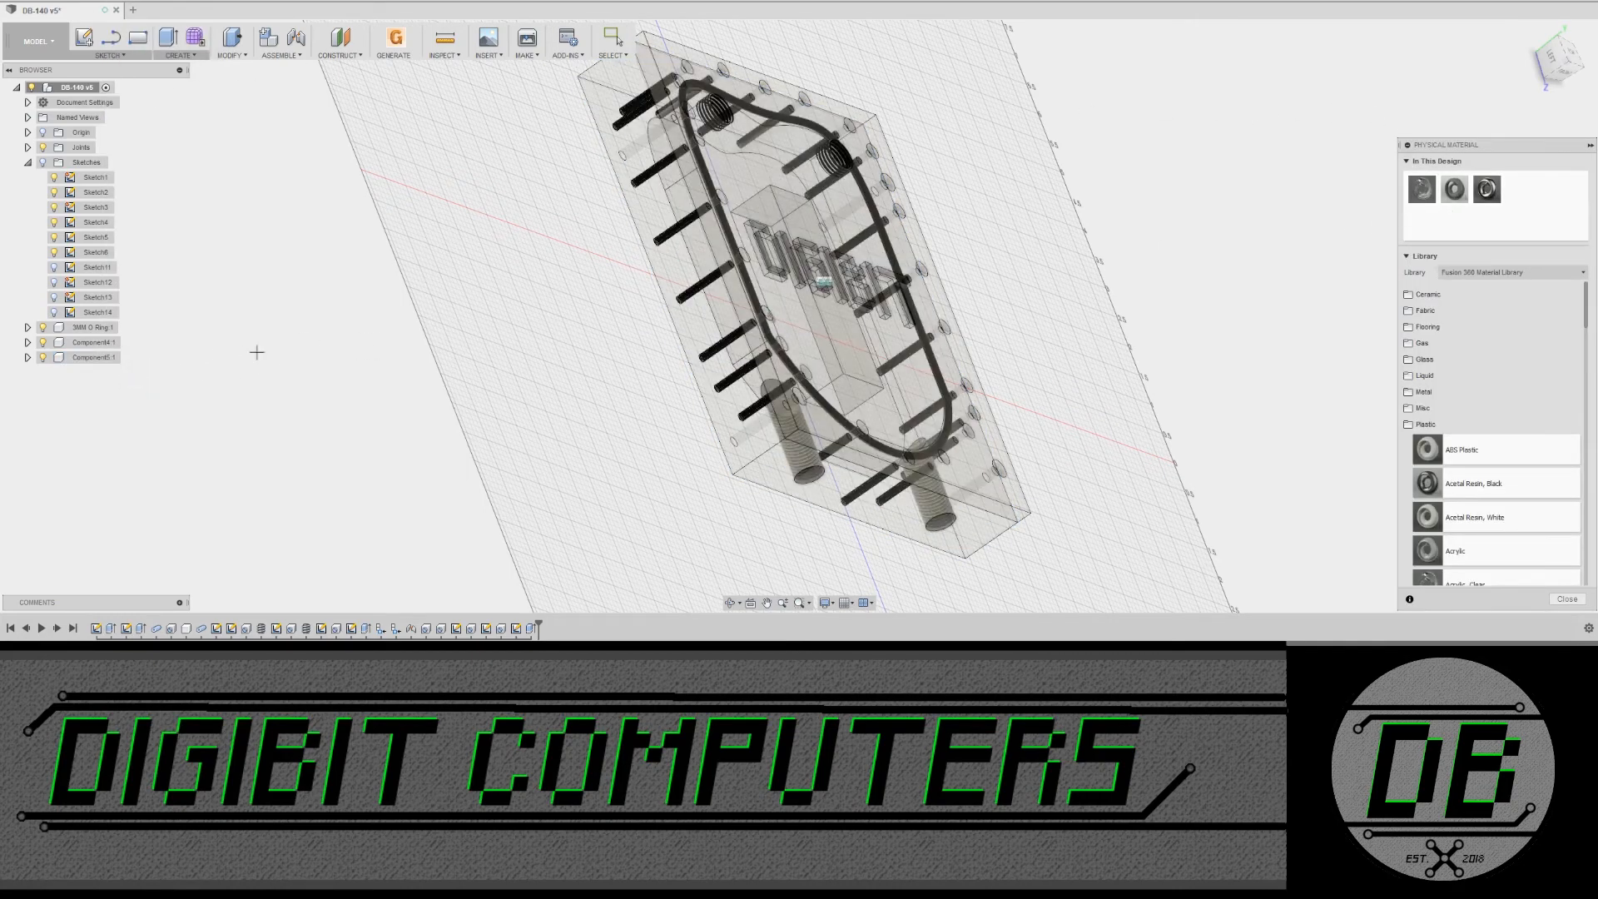
click(1567, 599)
Step: Examine the assembly and its DIGIBIT engraving in the Render workspace from above and at an angle, and return to the Model workspace
click(1572, 52)
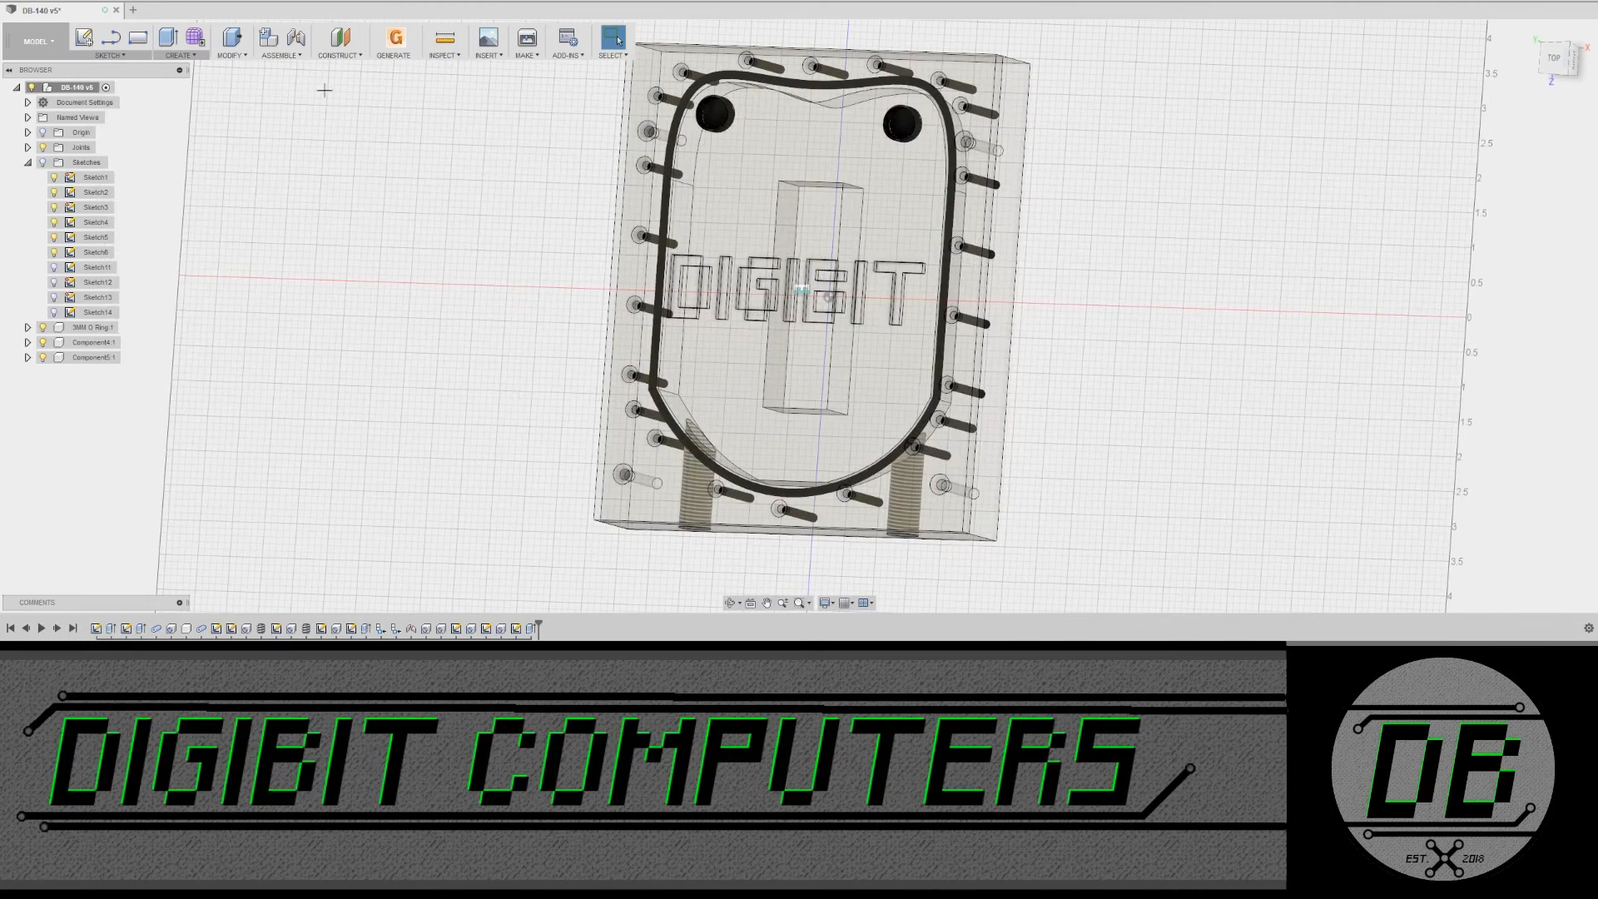
click(41, 42)
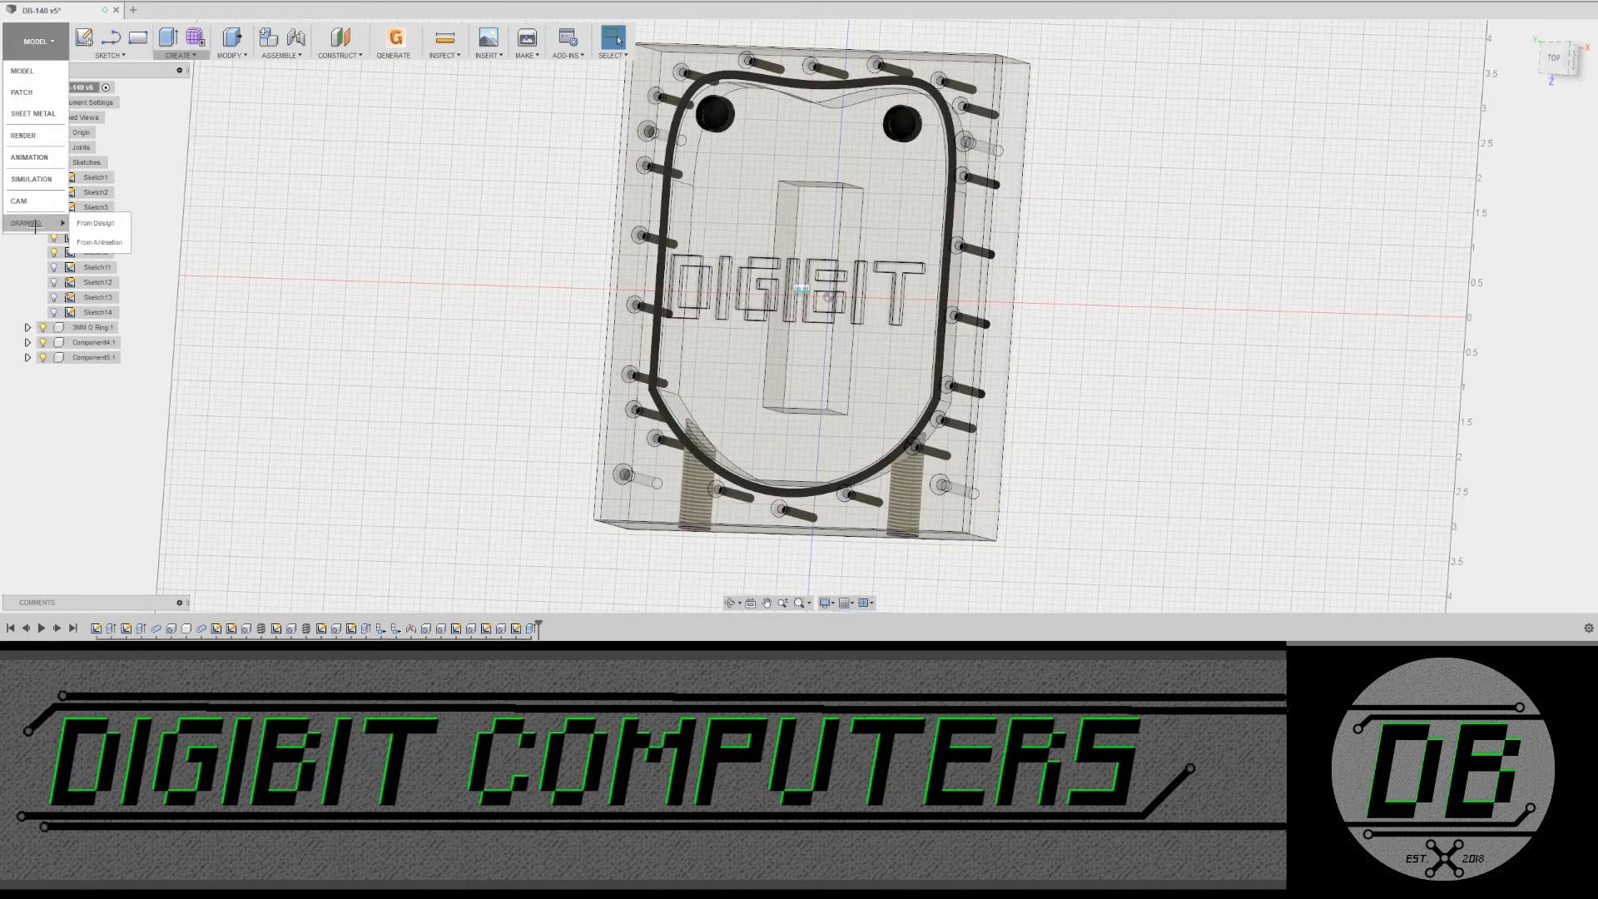
click(32, 135)
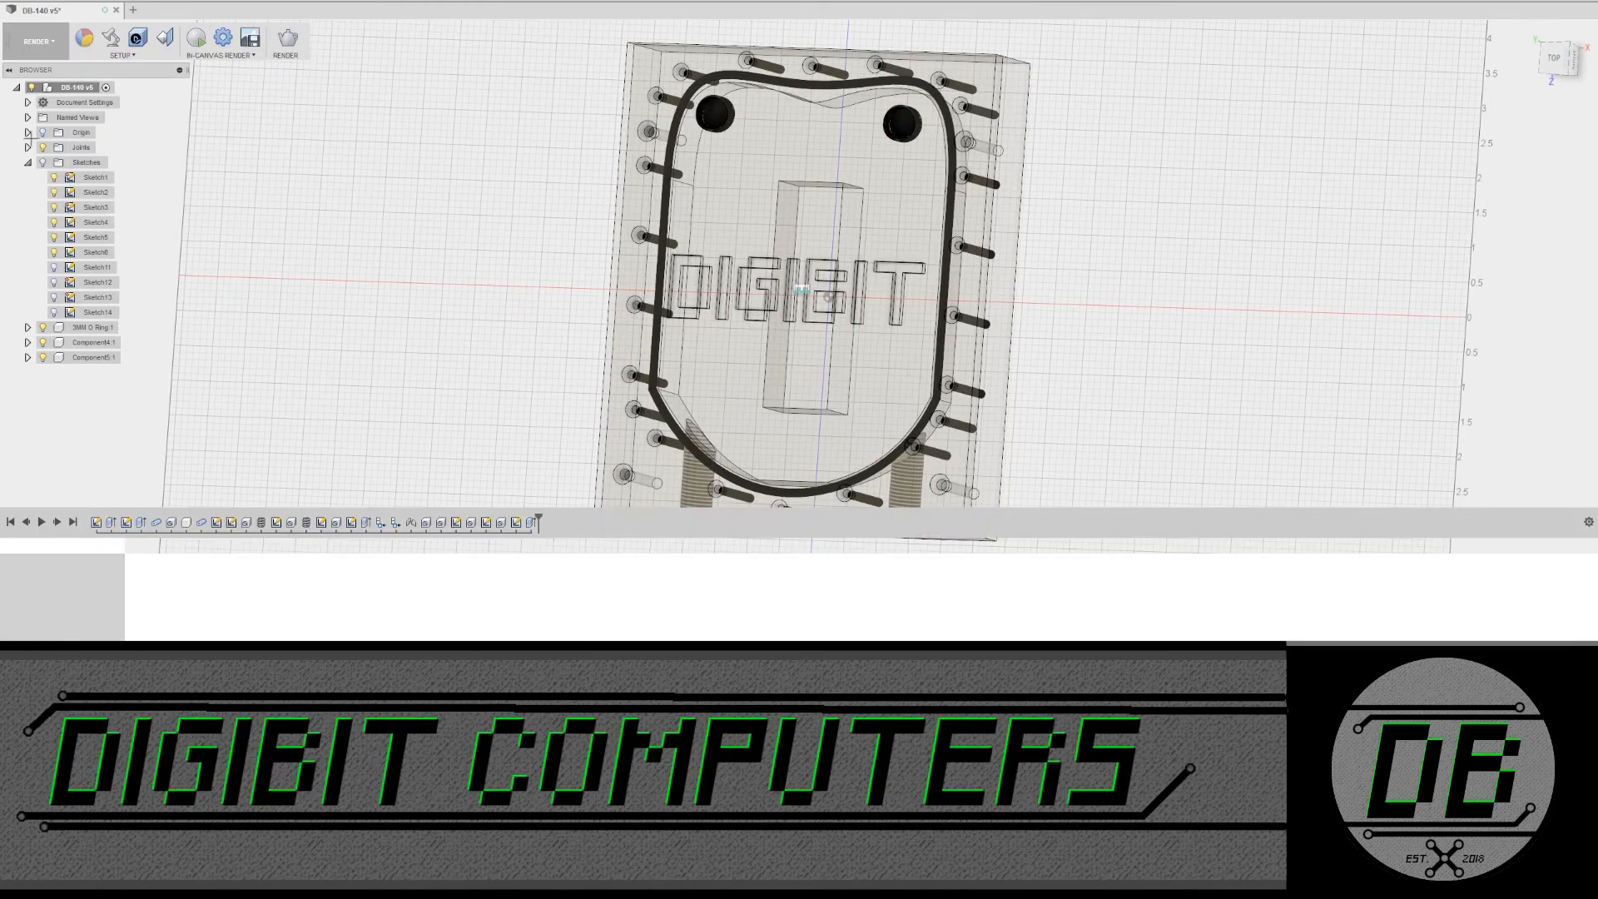
scroll(761, 258, up, 3)
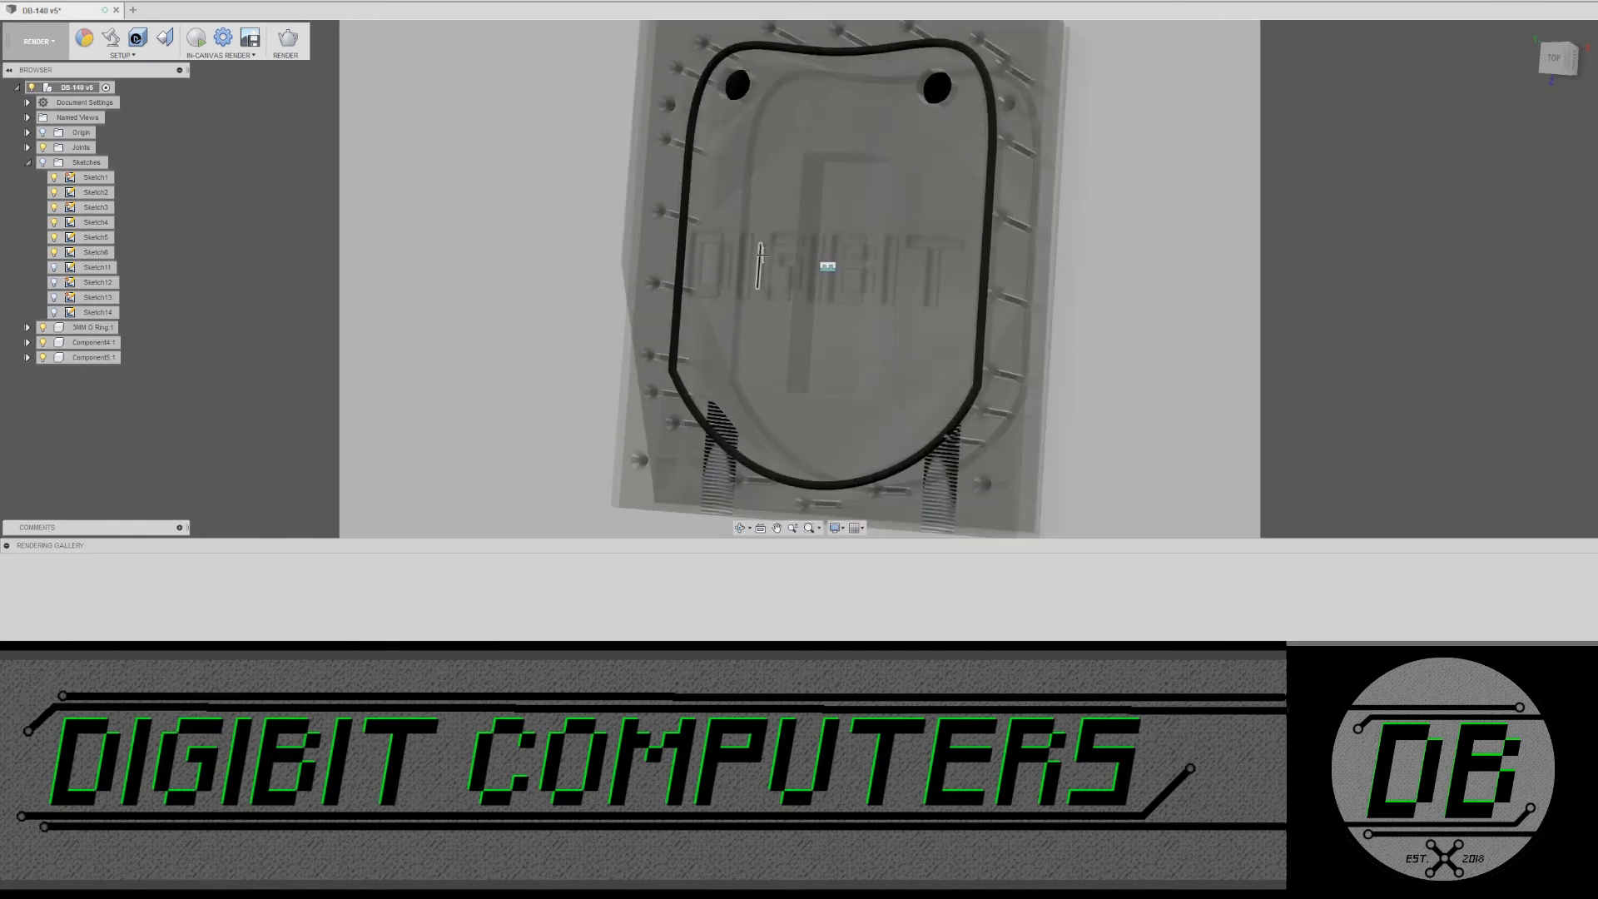
shift+middle_drag(815, 305, 798, 598)
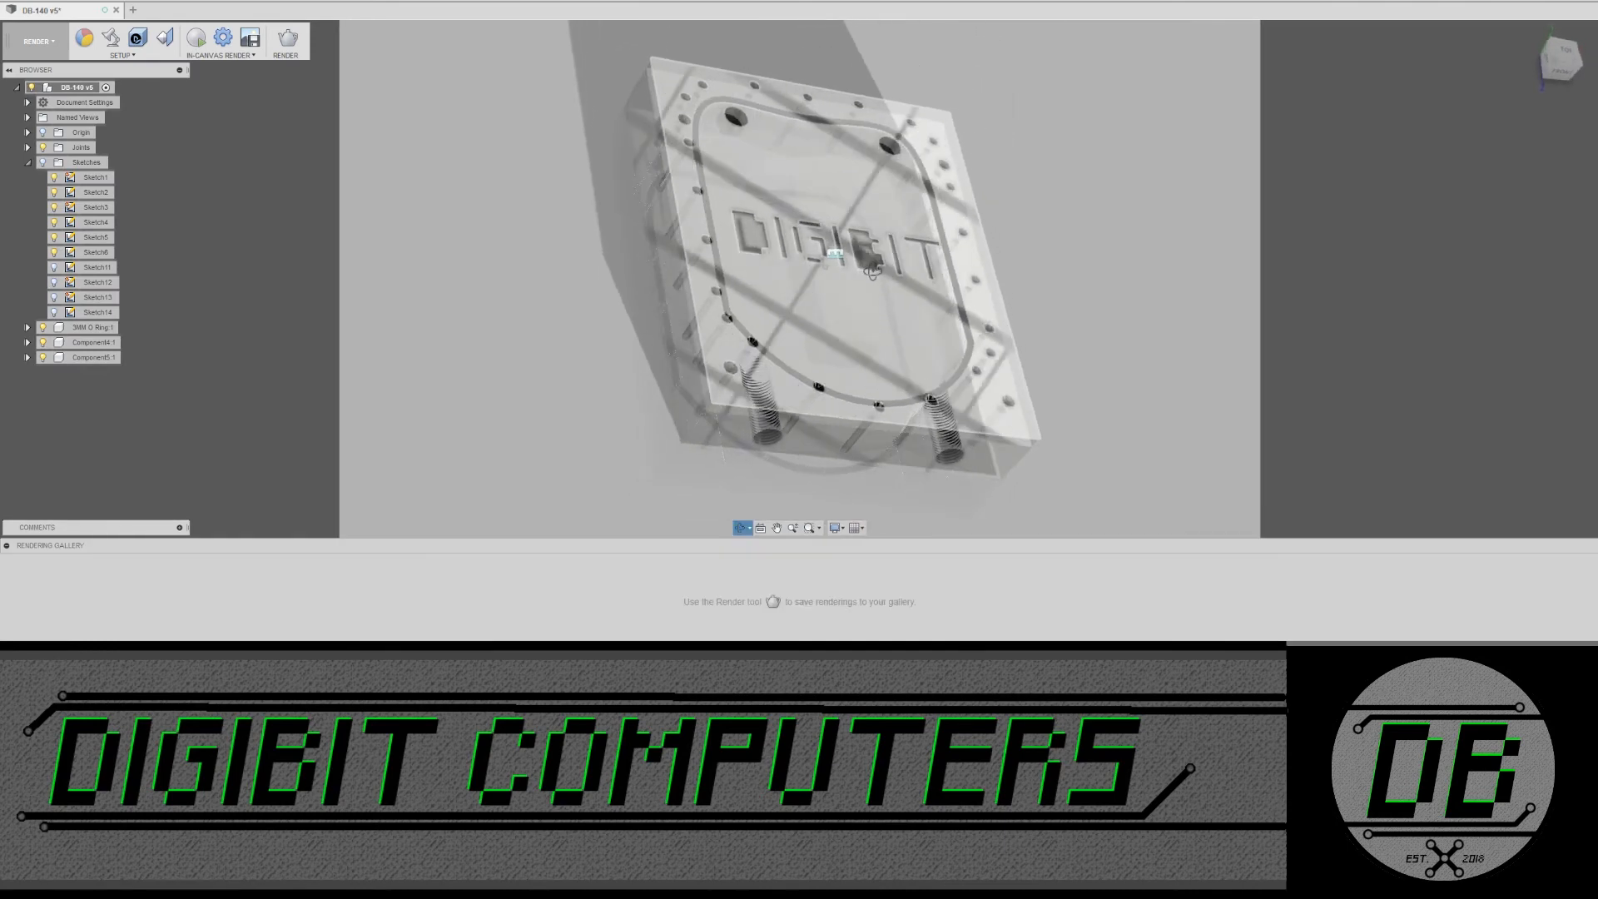
scroll(776, 269, up, 3)
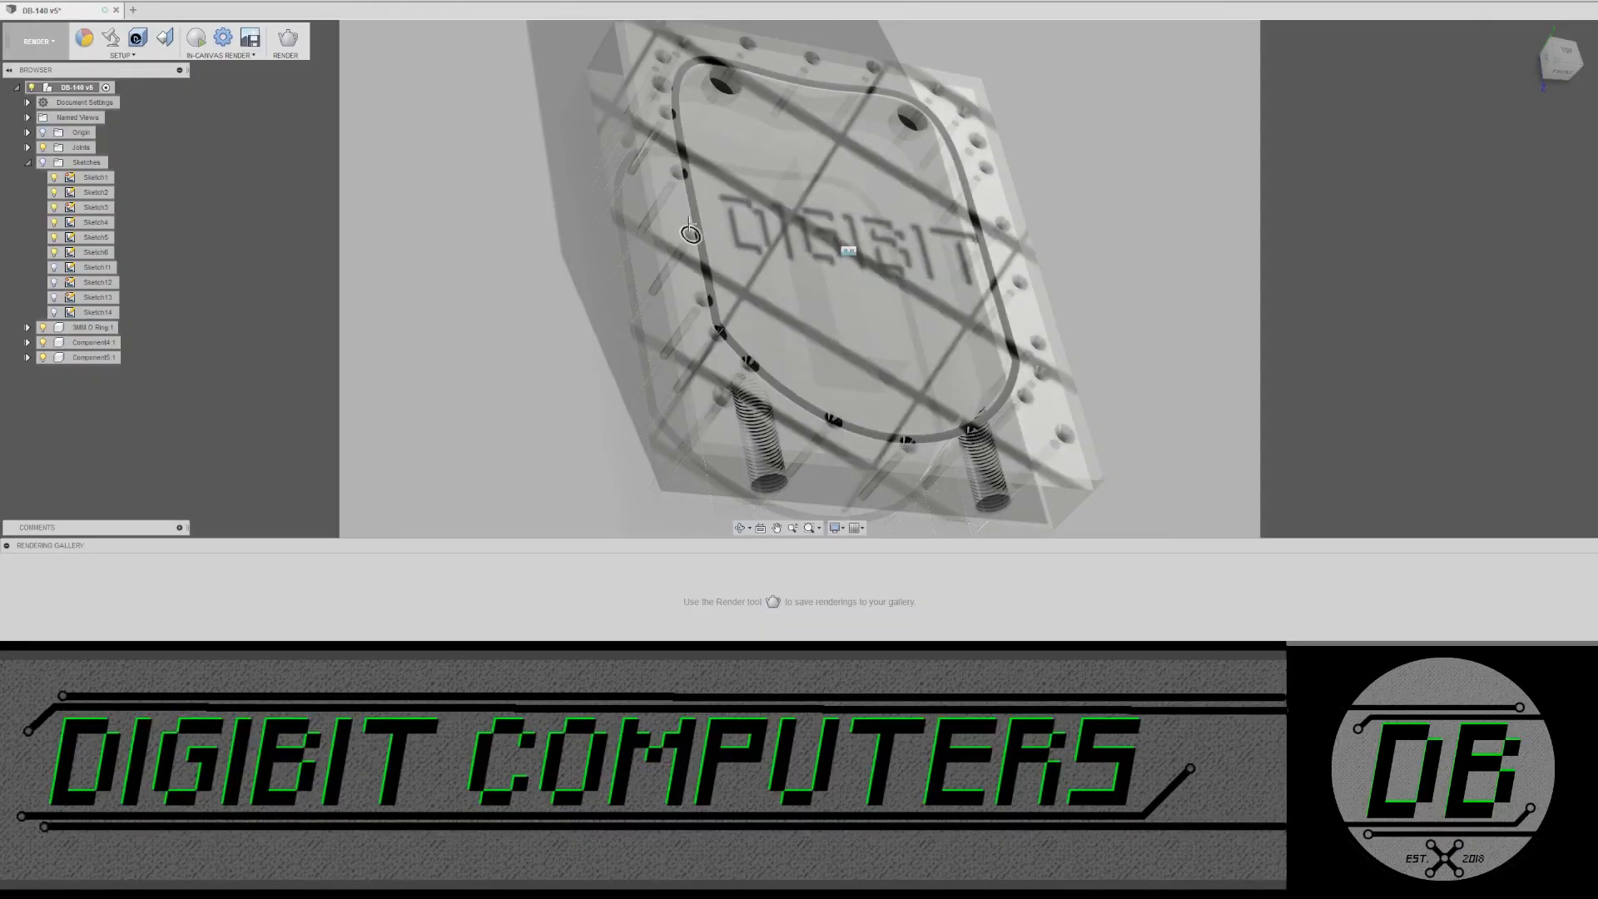
scroll(691, 233, down, 3)
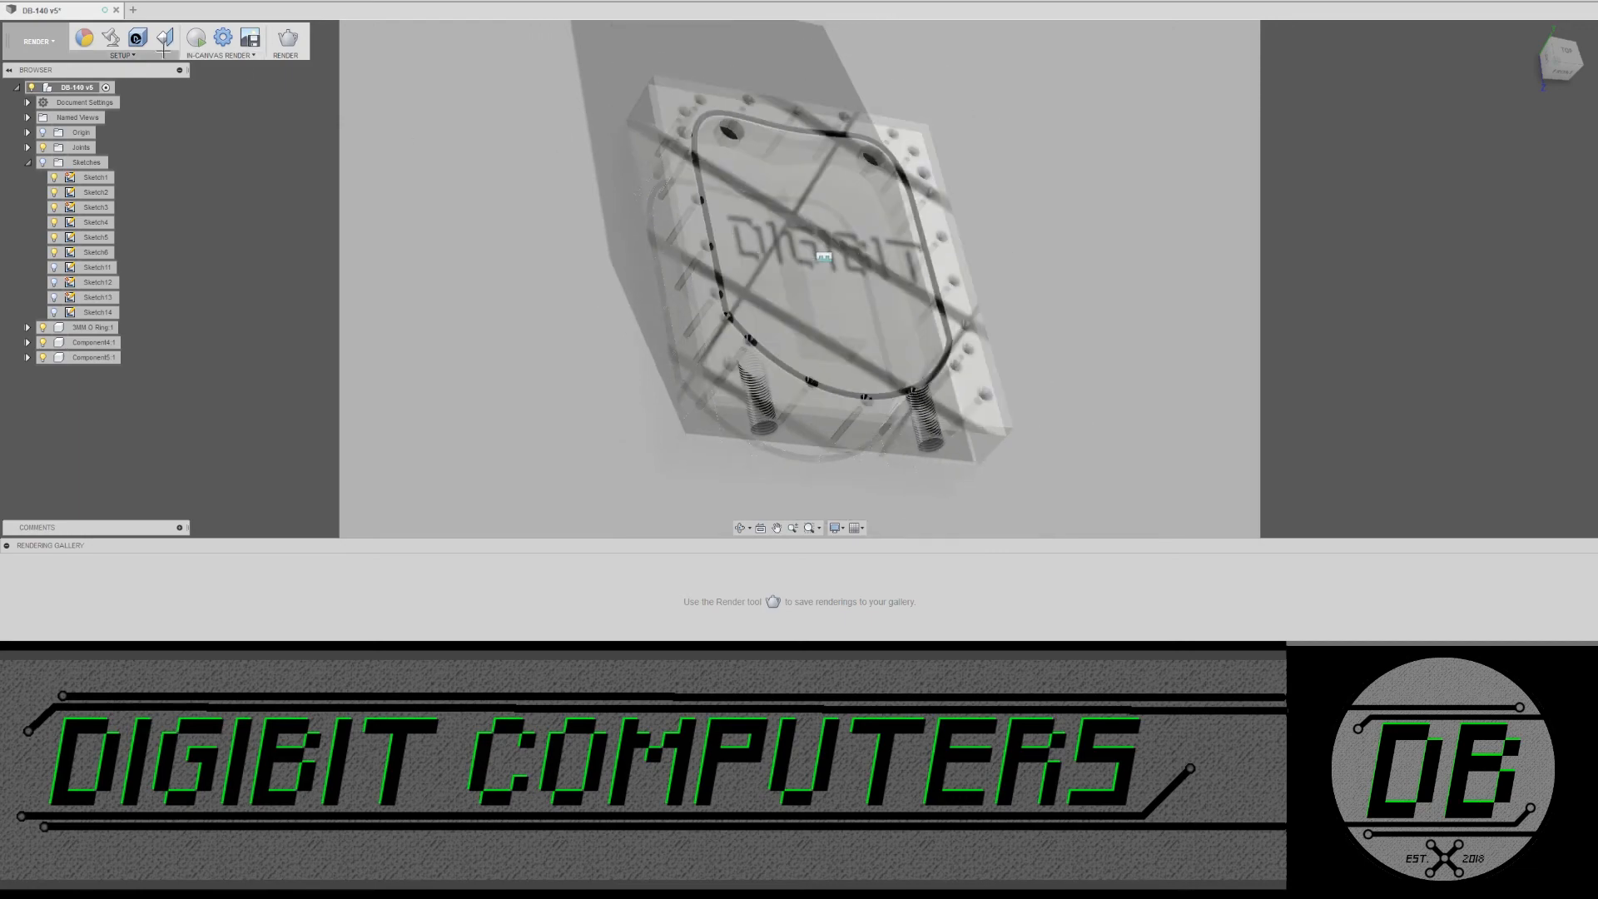
click(39, 42)
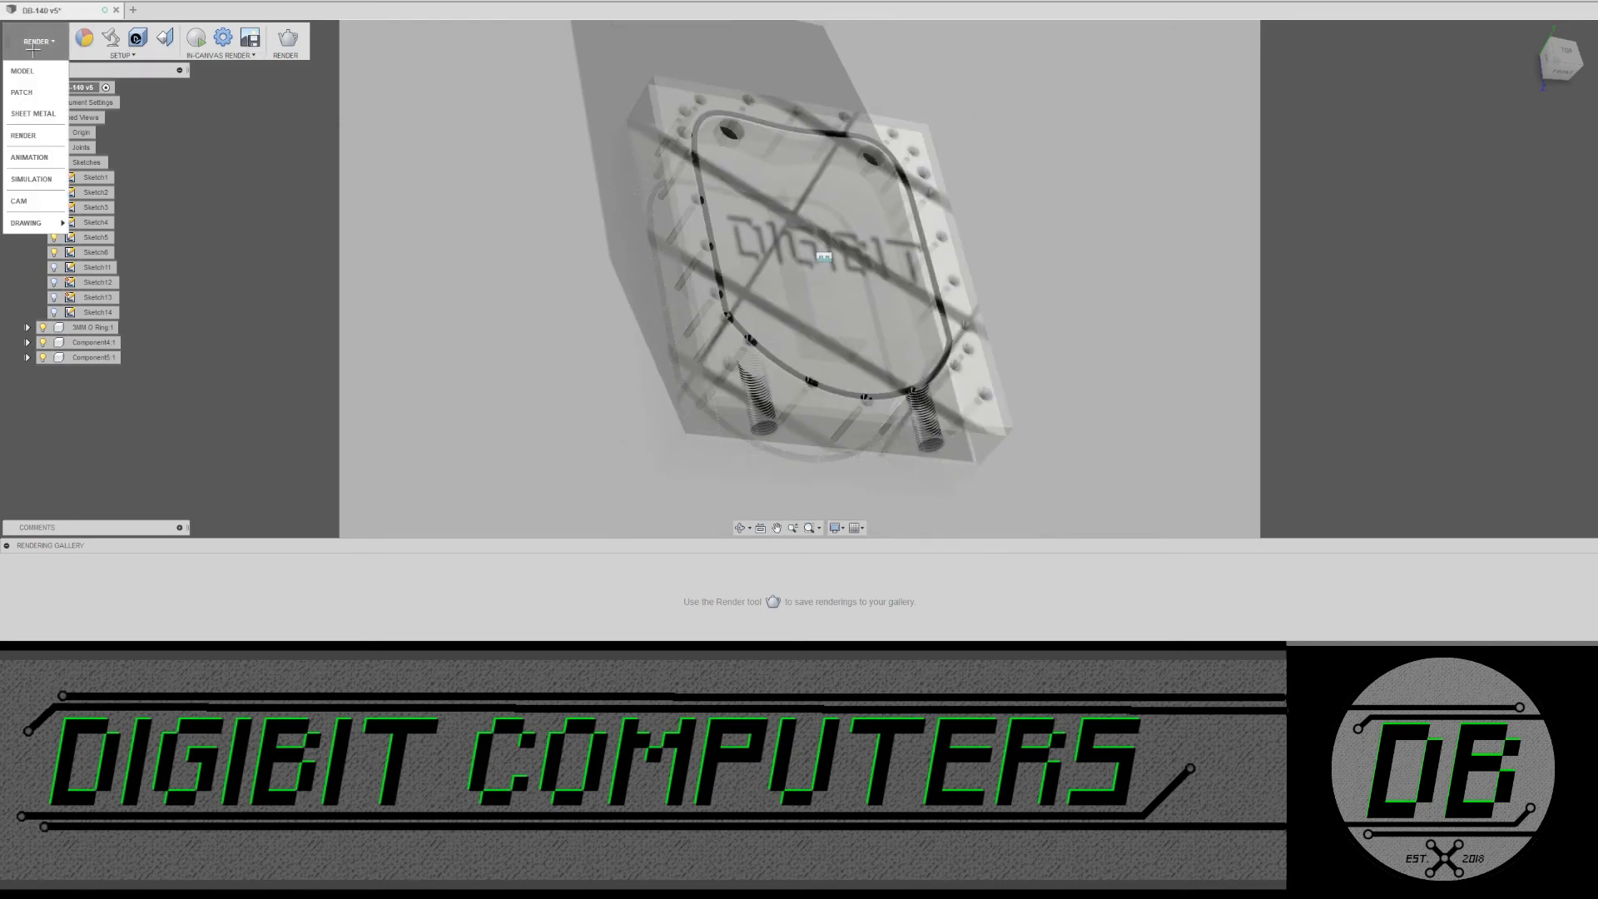
click(42, 71)
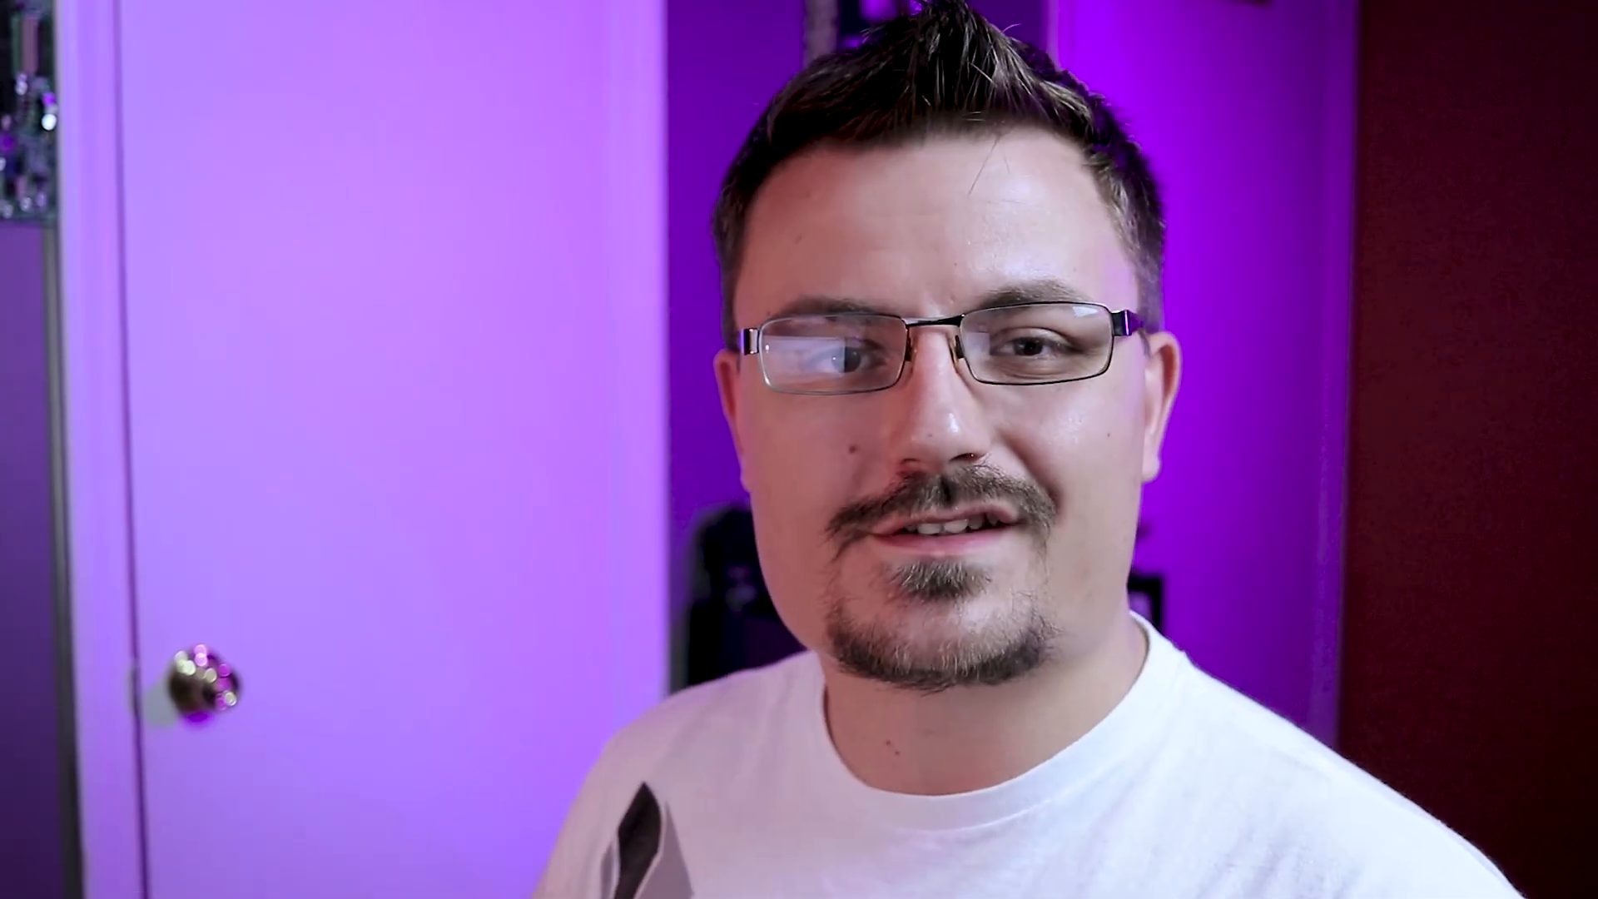